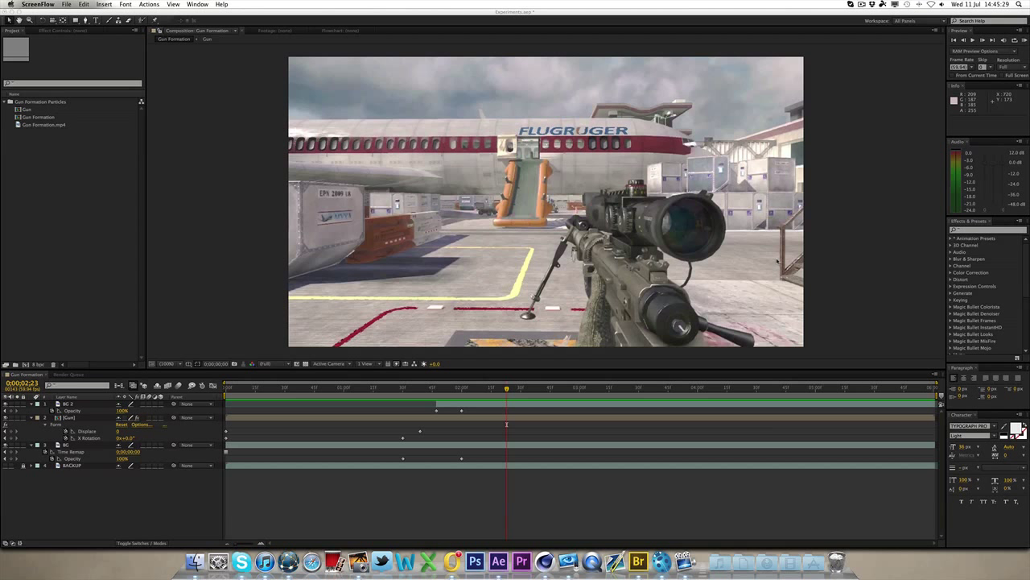
# - Preview the particle formation animation, then return to an early frame
pyautogui.click(1024, 41)
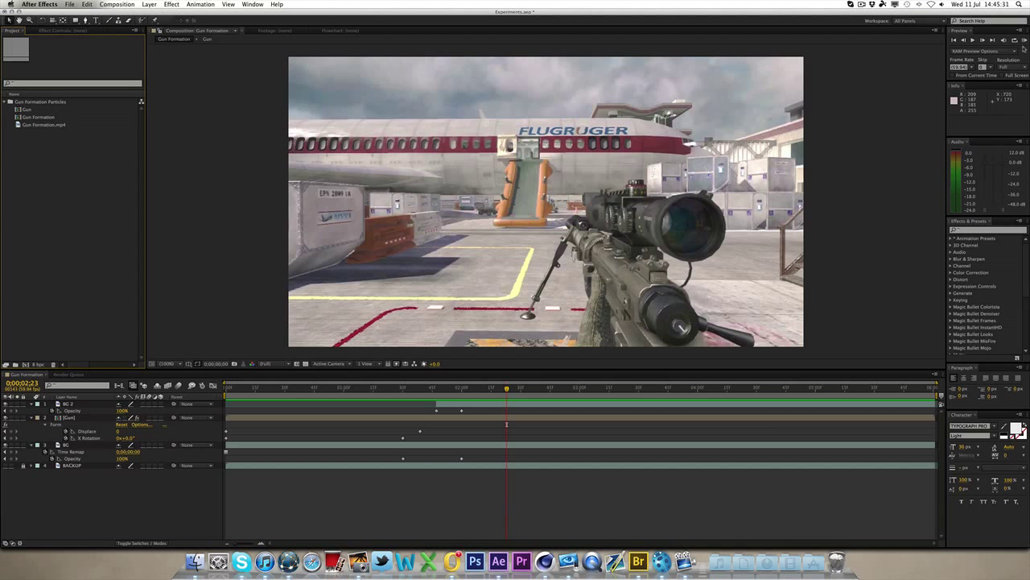
pyautogui.click(1024, 41)
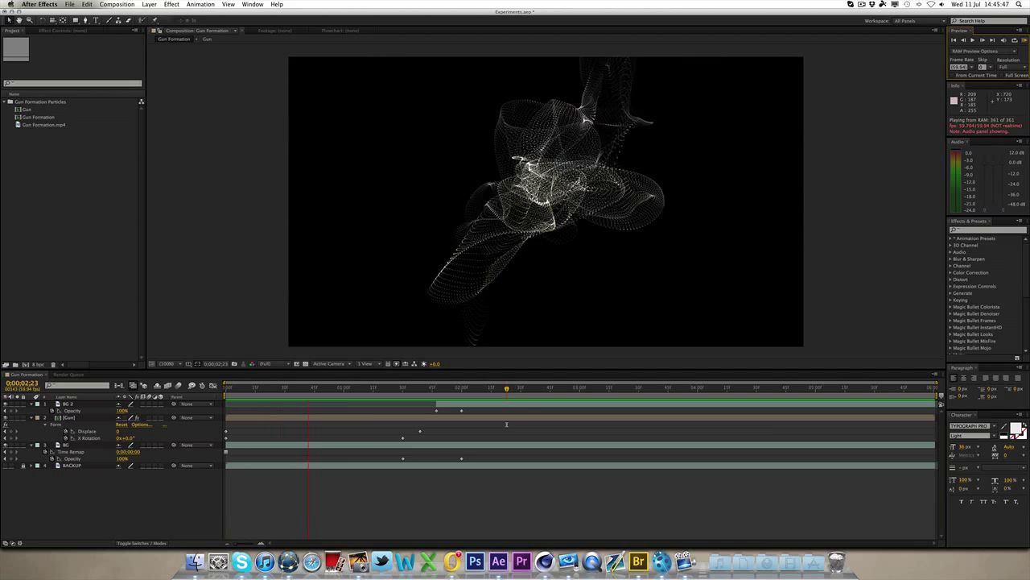
pyautogui.press('space')
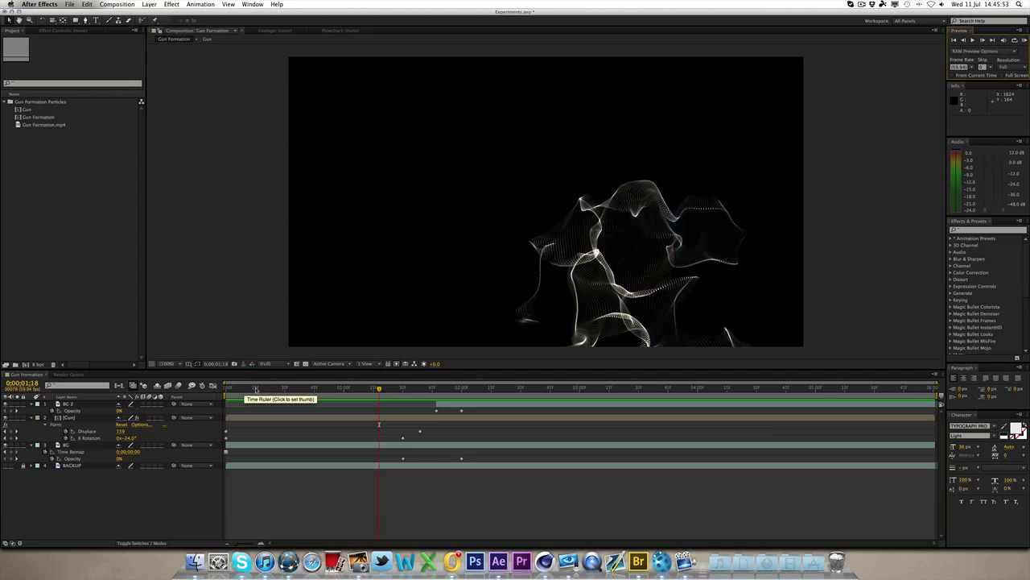
pyautogui.moveTo(256, 390); pyautogui.dragTo(507, 389)
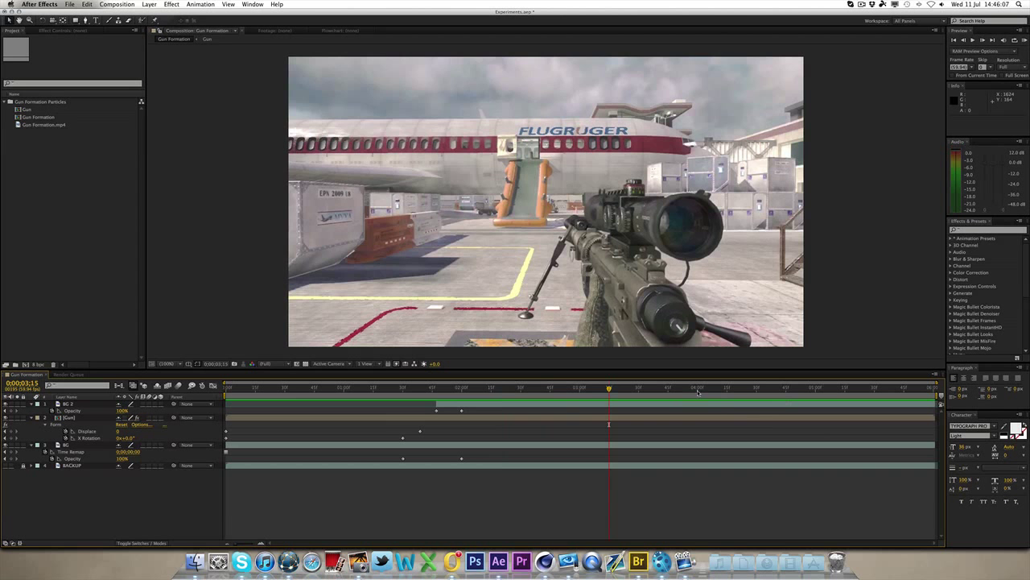
# - End the work area at the three-second mark where the gun has formed, and trim the comp to it
pyautogui.click(699, 392)
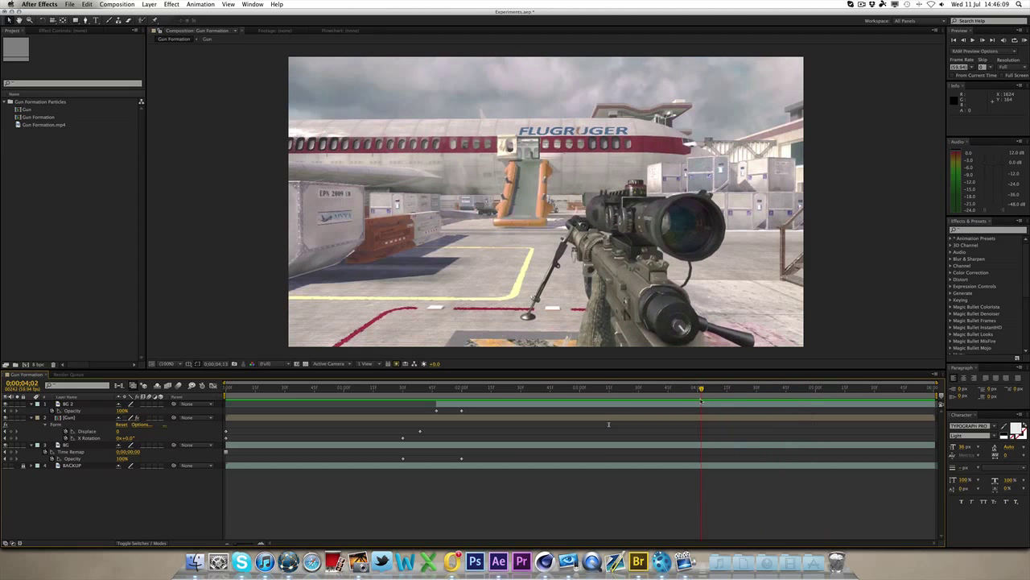
pyautogui.moveTo(700, 400); pyautogui.dragTo(580, 400)
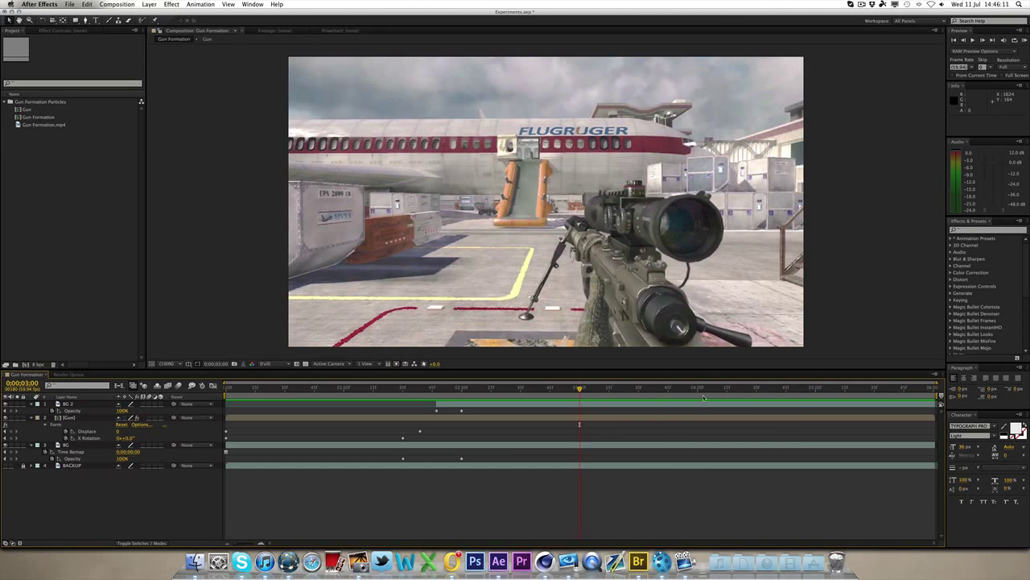
pyautogui.press('n')
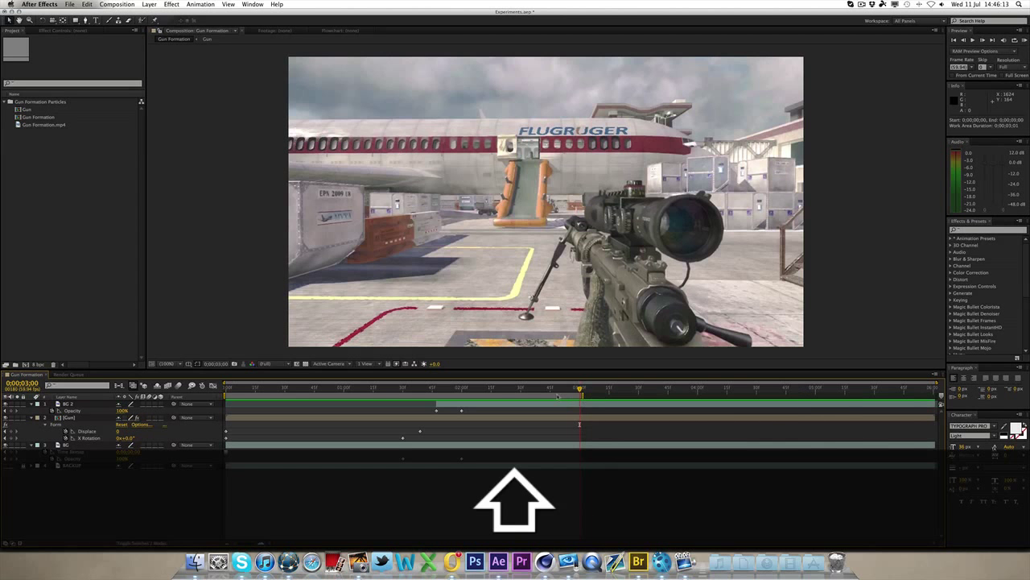
pyautogui.rightClick(557, 395)
pyautogui.click(584, 400)
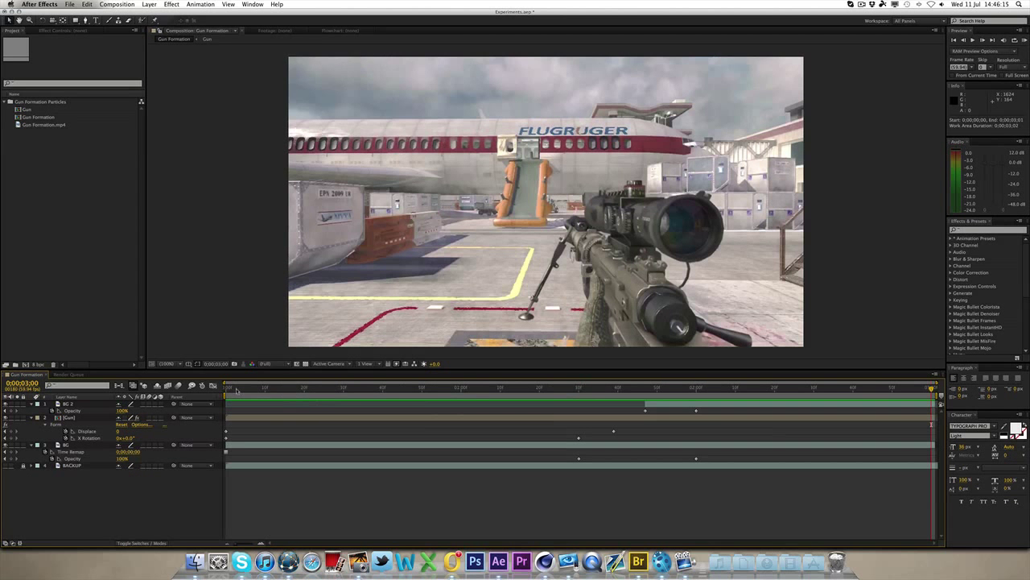
# - Preview the trimmed animation from the start, then create a 'Form Tut' folder inside Gun Formation Particles
pyautogui.click(237, 390)
pyautogui.press('space')
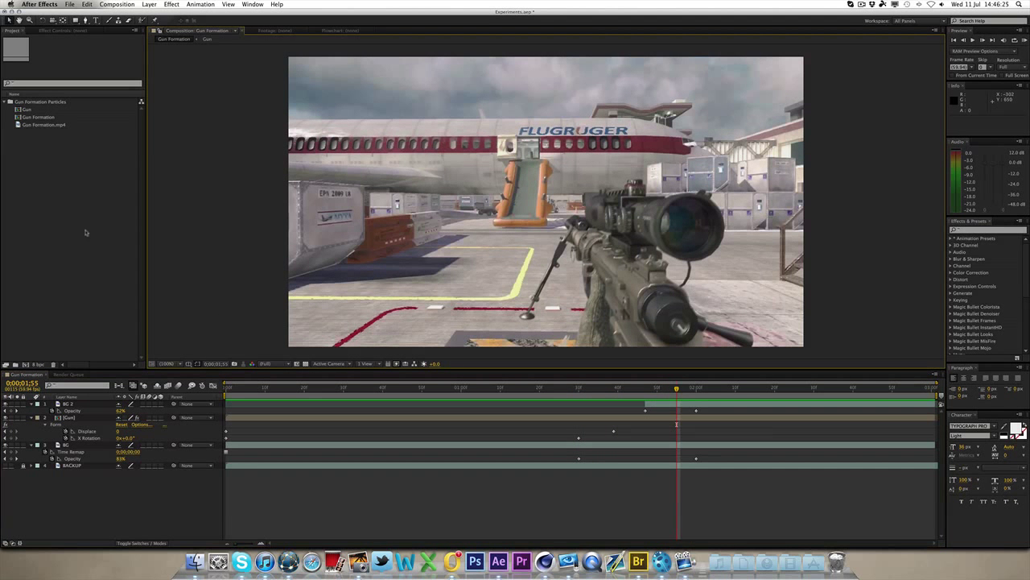
pyautogui.press('super+alt+shift+n')
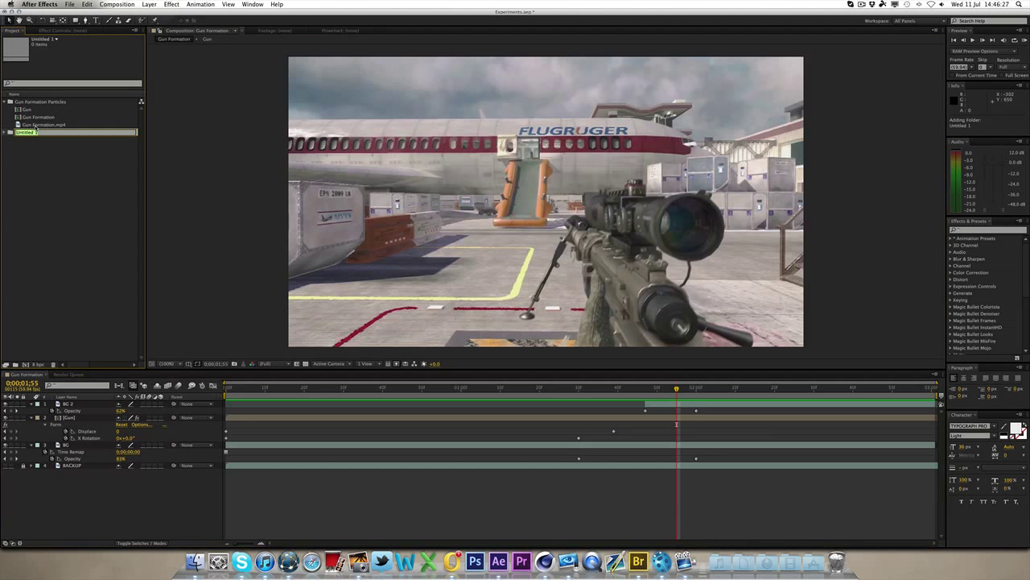
pyautogui.press('shift')
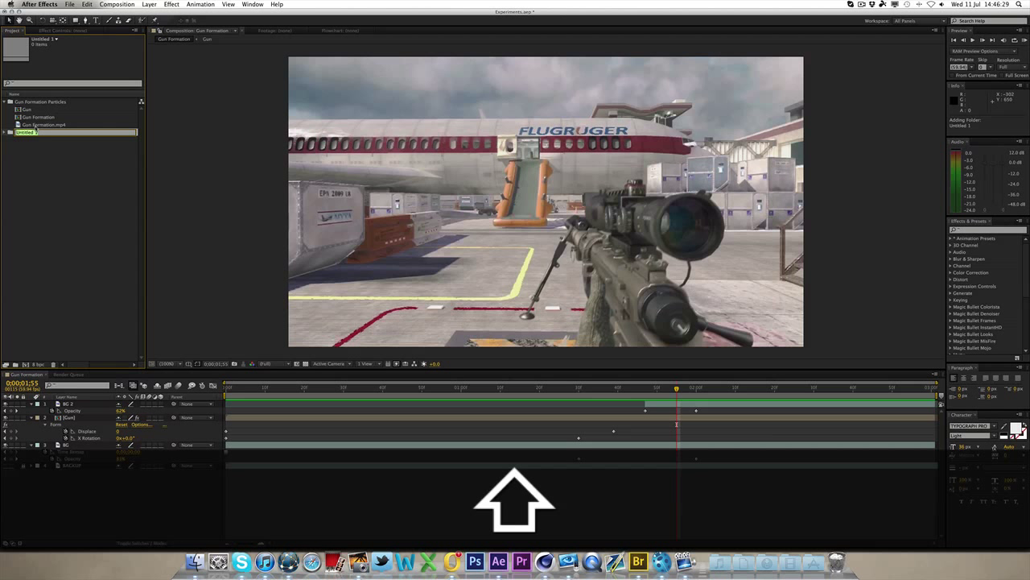
pyautogui.write('Form Tut')
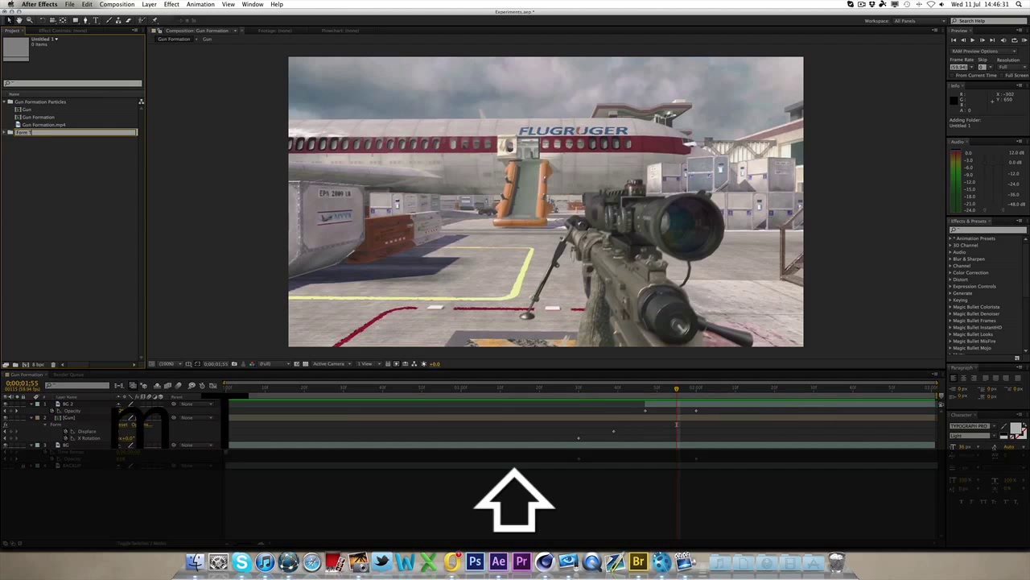
pyautogui.press('Return')
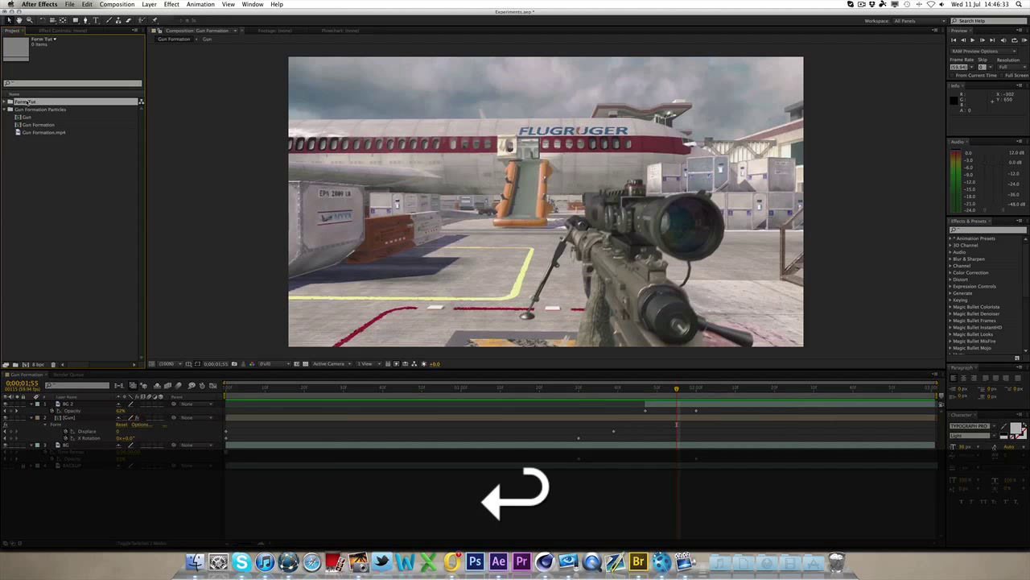
pyautogui.moveTo(26, 101); pyautogui.dragTo(40, 109)
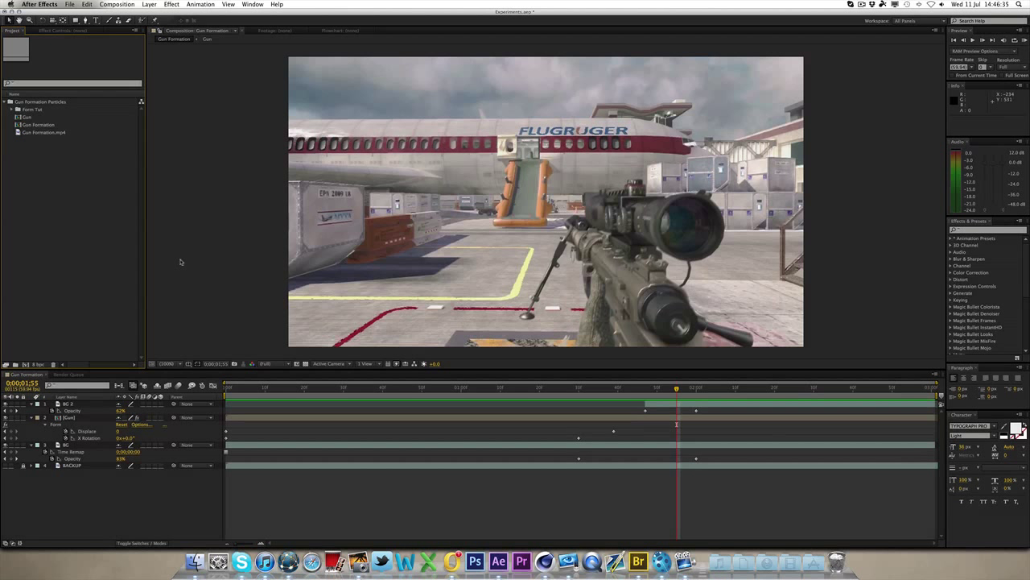
# - Create a composition named 'Form' with a duration of 0;00;05;00
pyautogui.click(26, 364)
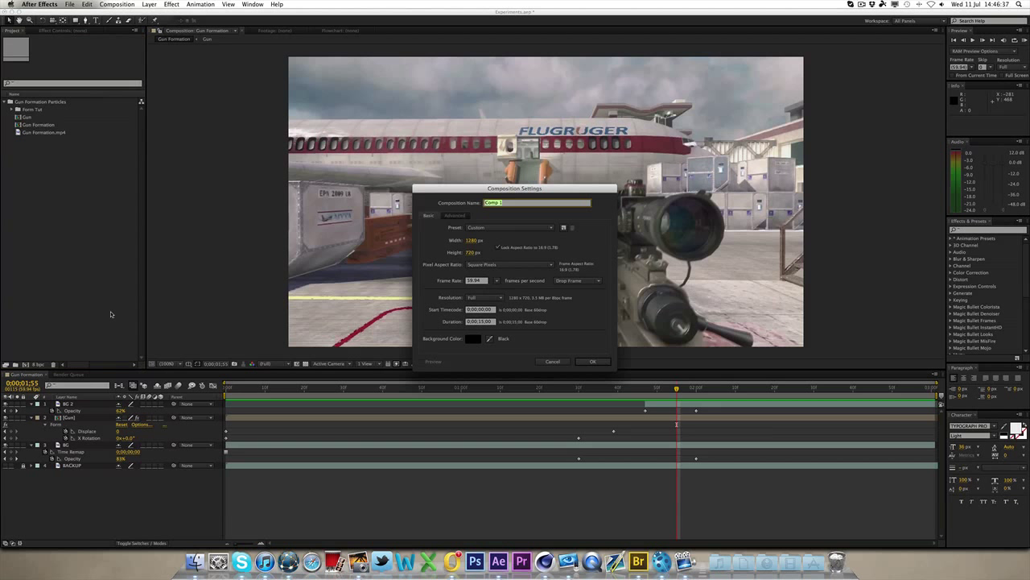
pyautogui.write('Form')
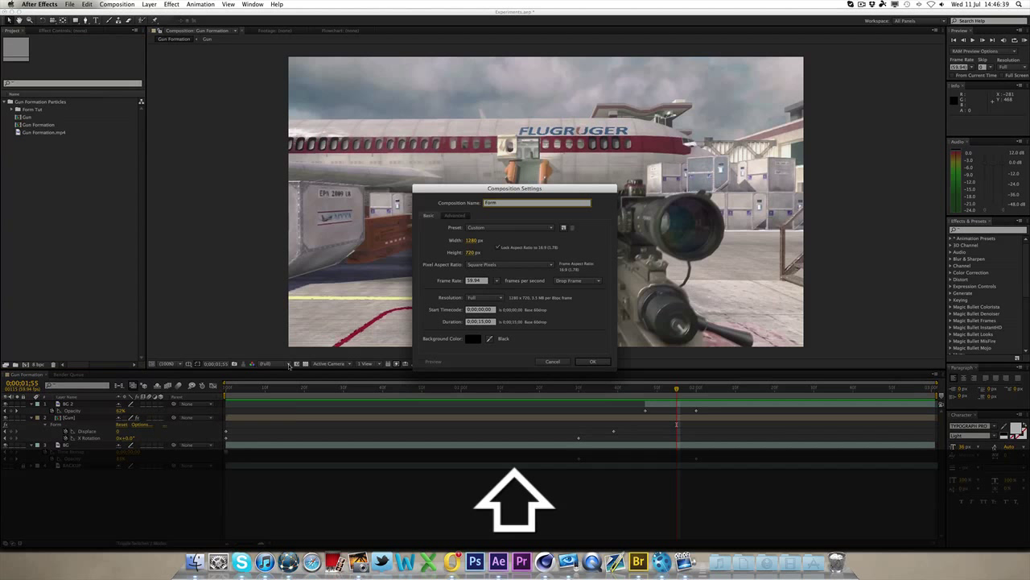
pyautogui.click(486, 322)
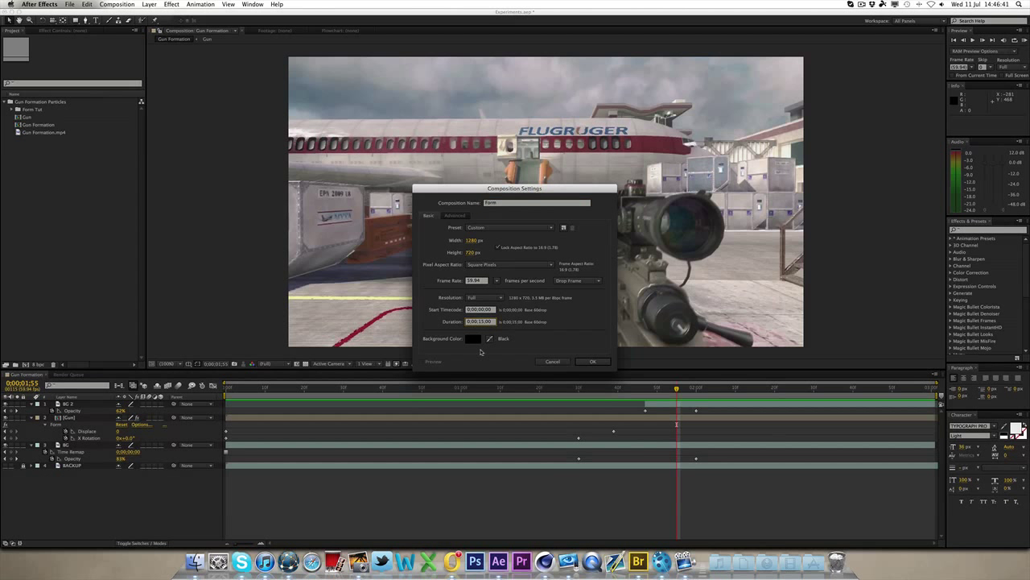
pyautogui.press('Right')
pyautogui.write('05')
pyautogui.click(591, 361)
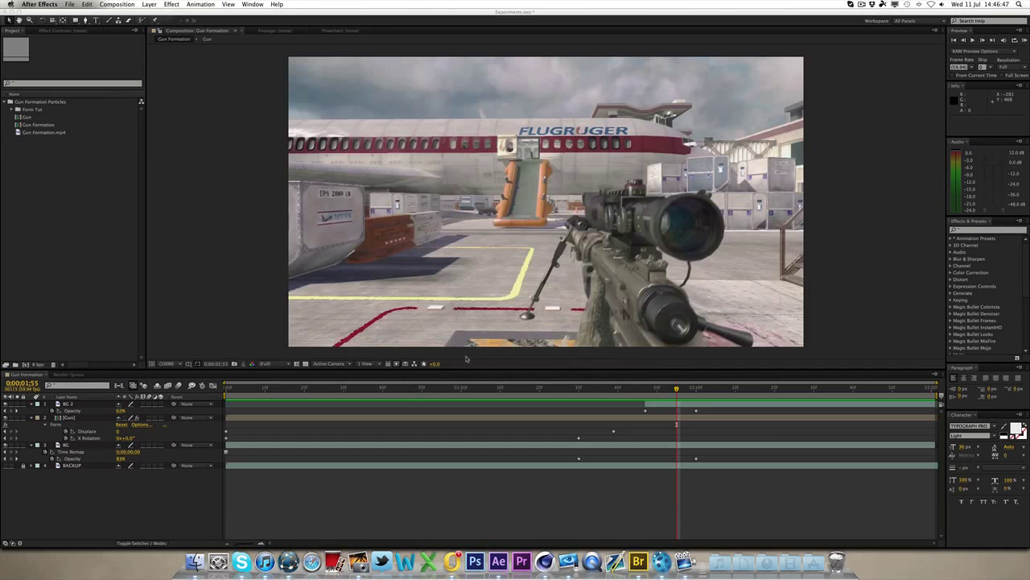
# - Move the Form comp into Form Tut and add Gun Formation.mp4 to it as a layer
pyautogui.moveTo(27, 108); pyautogui.dragTo(2, 117)
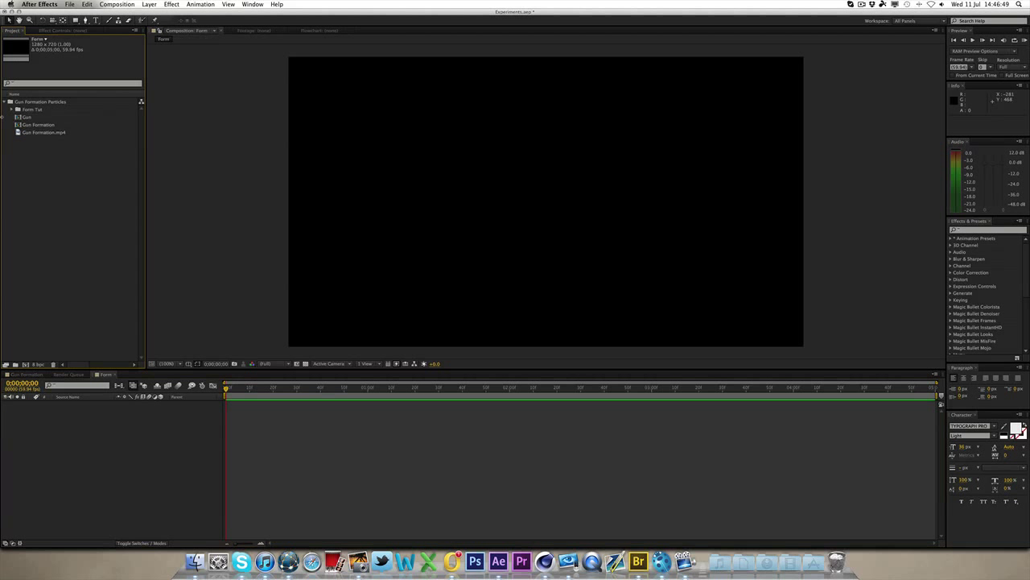
pyautogui.click(11, 110)
pyautogui.click(48, 141)
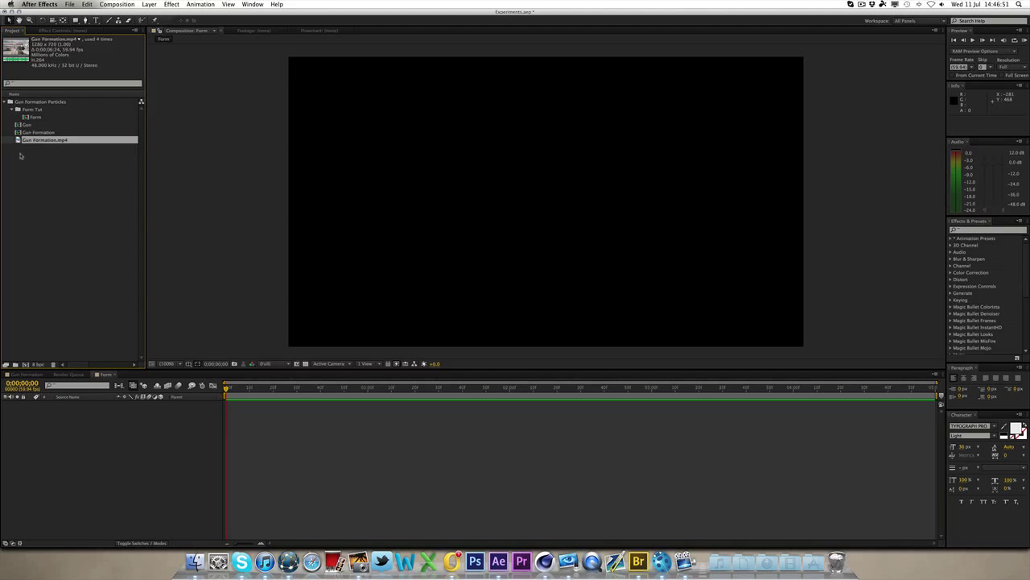
pyautogui.moveTo(38, 142); pyautogui.dragTo(192, 405)
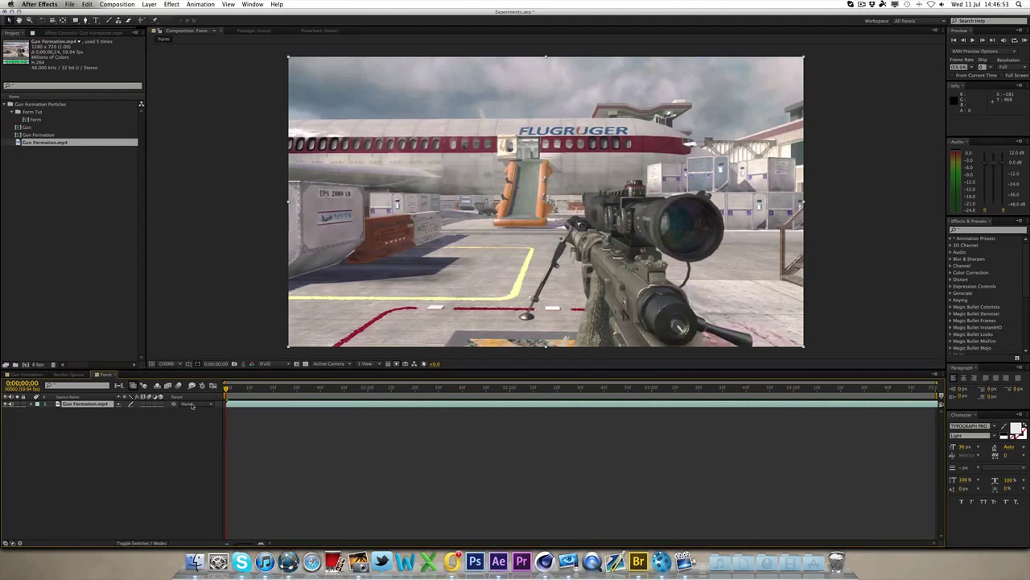
# - Play through the footage and set the viewer preview resolution to Half
pyautogui.moveTo(314, 394); pyautogui.dragTo(604, 393)
pyautogui.press('space')
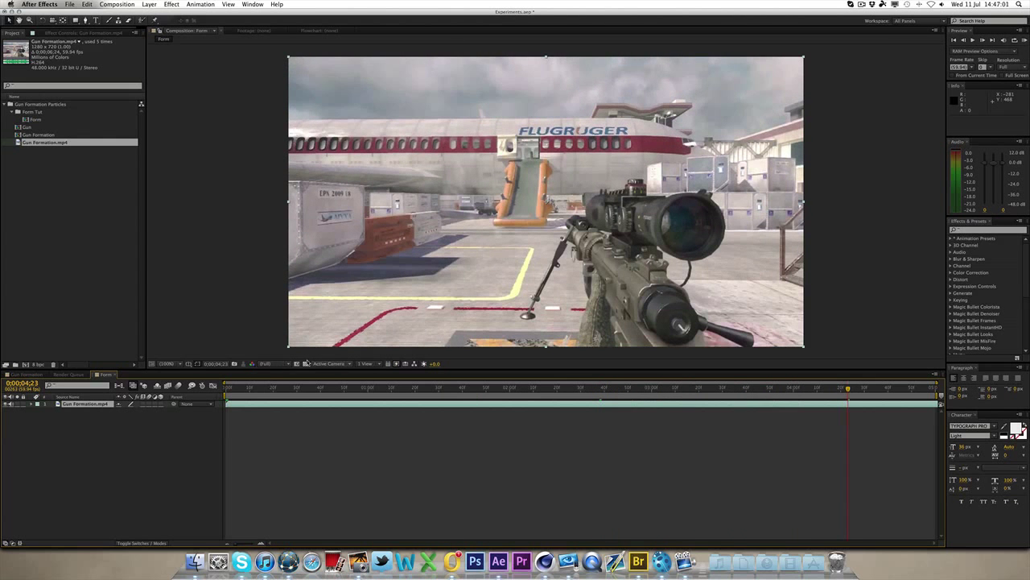
pyautogui.click(283, 364)
pyautogui.click(283, 391)
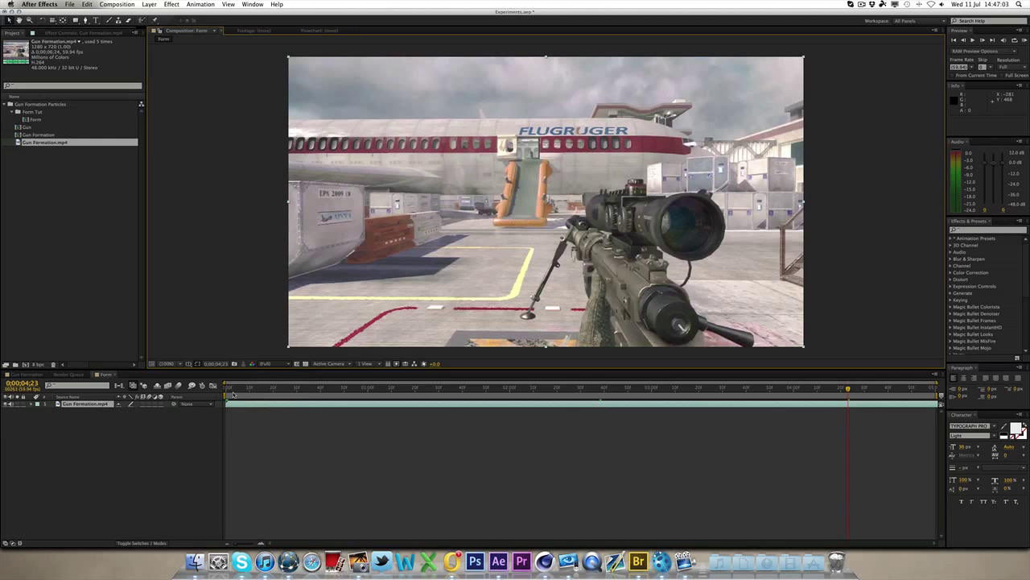
pyautogui.moveTo(238, 392); pyautogui.dragTo(217, 399)
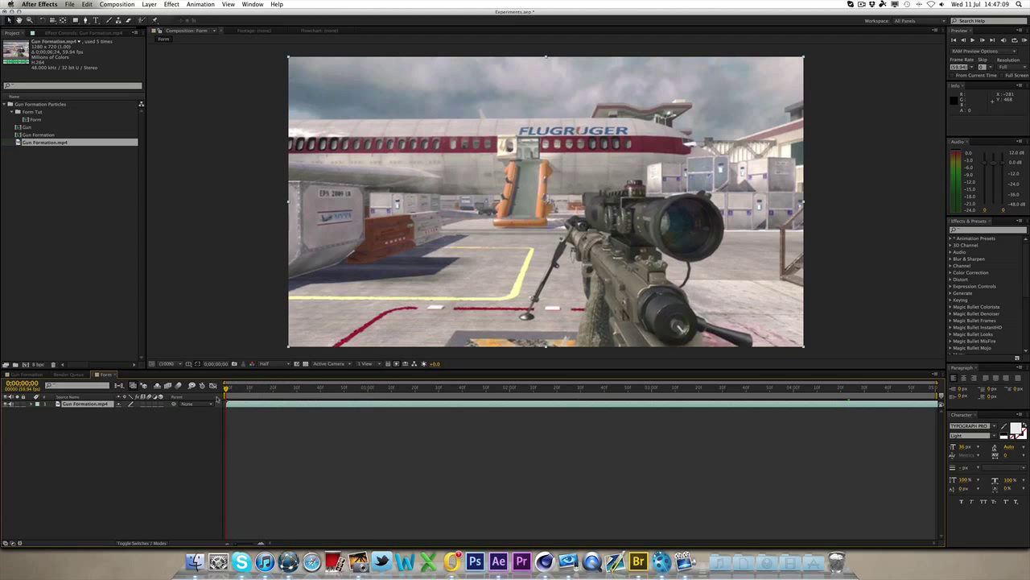
pyautogui.click(99, 458)
# - Duplicate the Gun Formation.mp4 layer
pyautogui.click(89, 404)
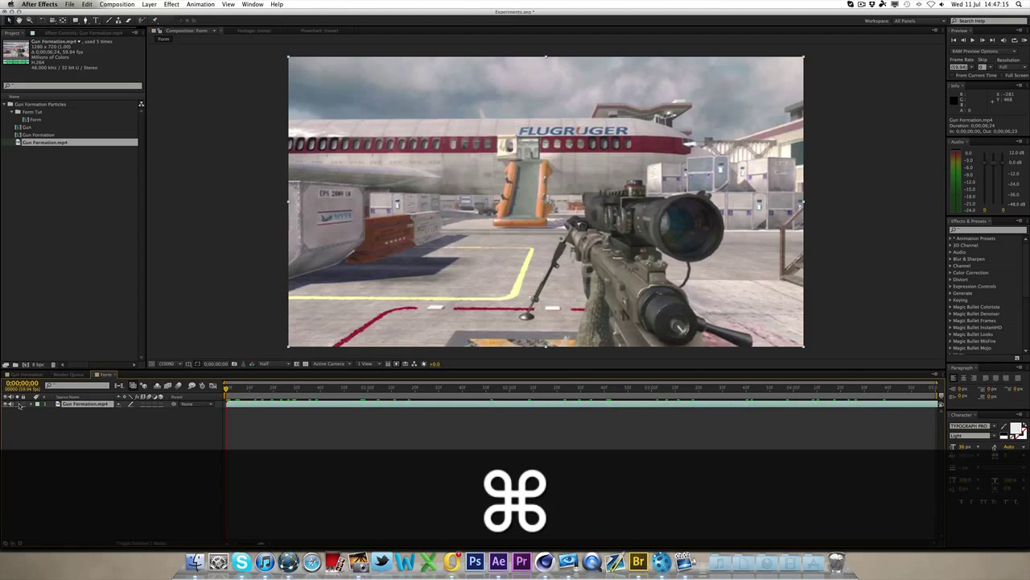
pyautogui.press('super+d')
pyautogui.click(80, 4)
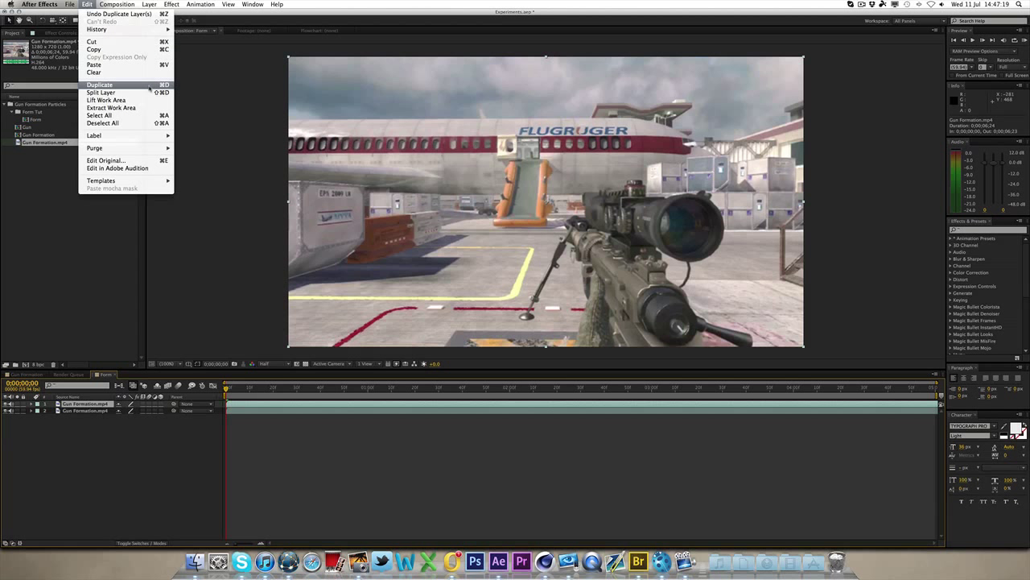
pyautogui.click(54, 339)
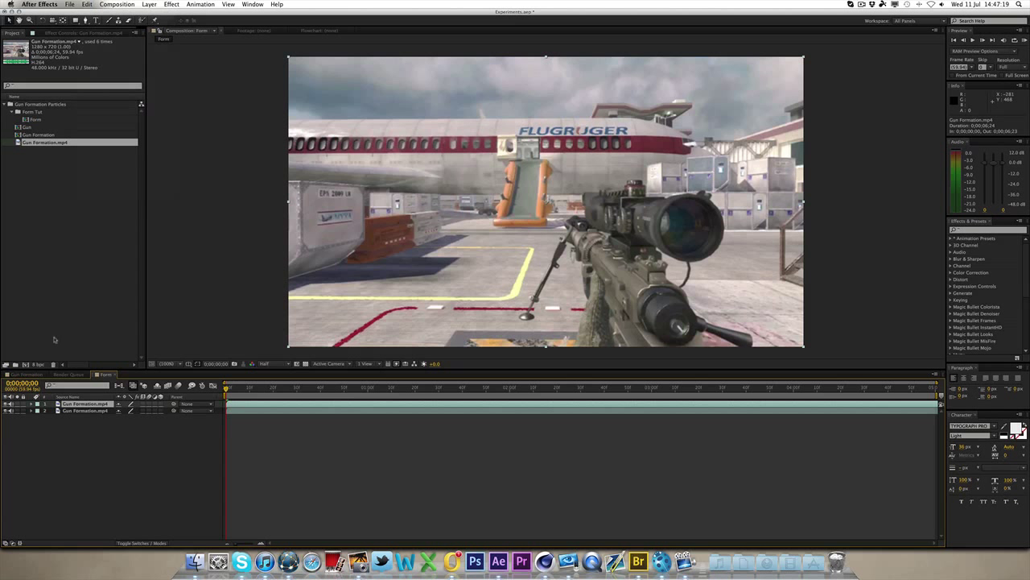
# - Set the lower Gun Formation.mp4 copy's opacity to 0%, then select the top layer
pyautogui.click(81, 410)
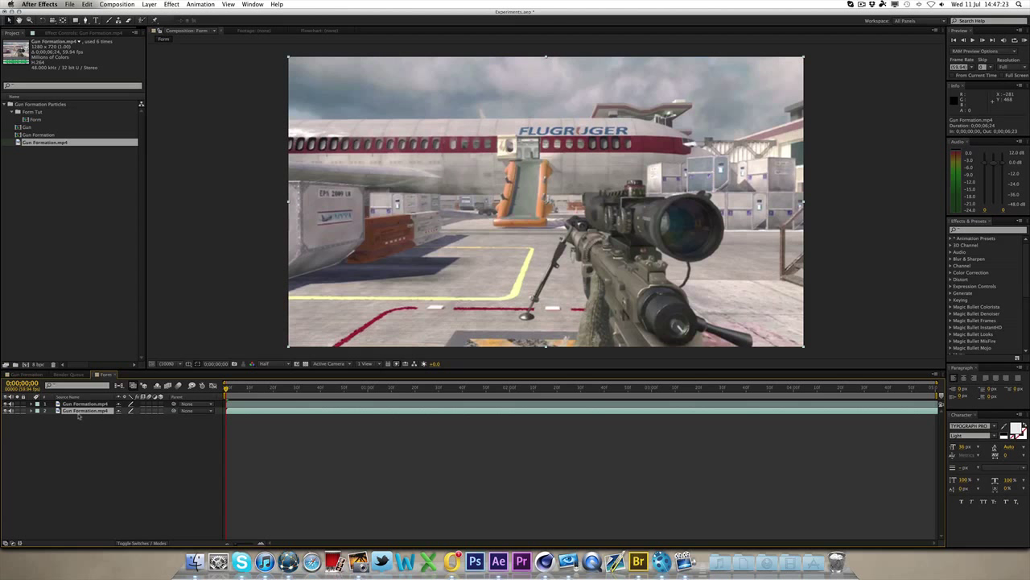
pyautogui.press('t')
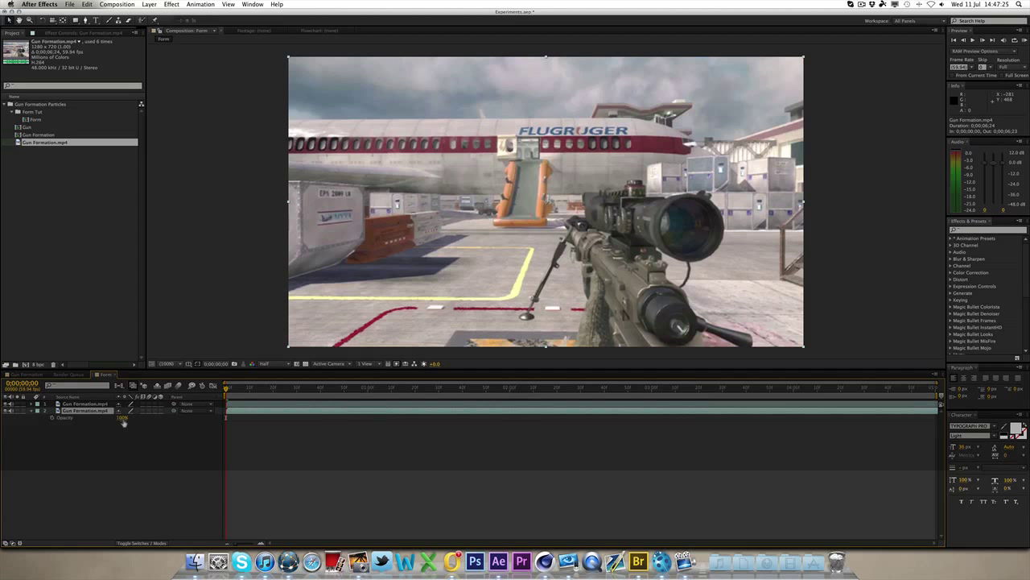
pyautogui.moveTo(122, 418); pyautogui.dragTo(81, 417)
pyautogui.click(79, 438)
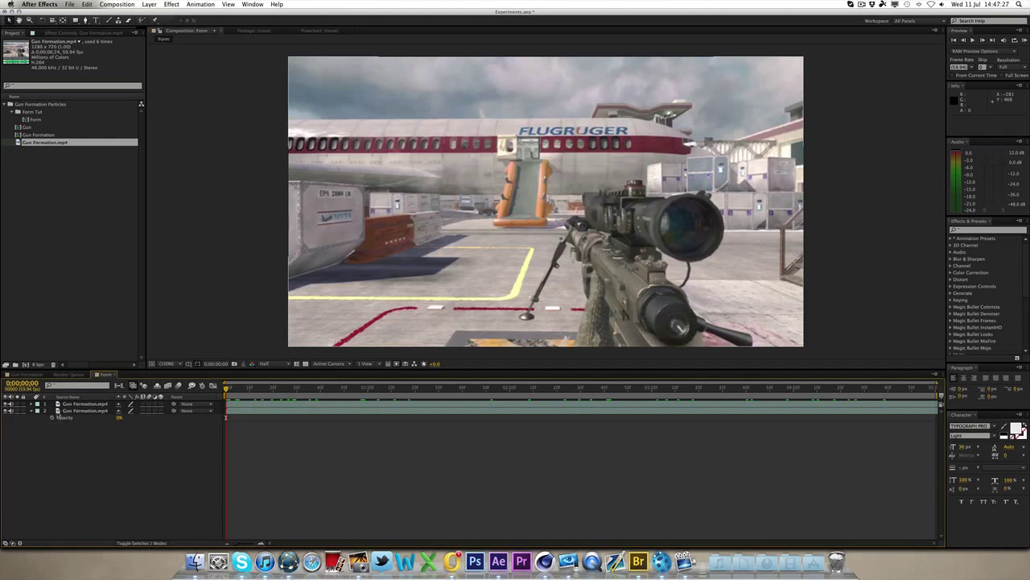
pyautogui.click(33, 410)
pyautogui.click(87, 403)
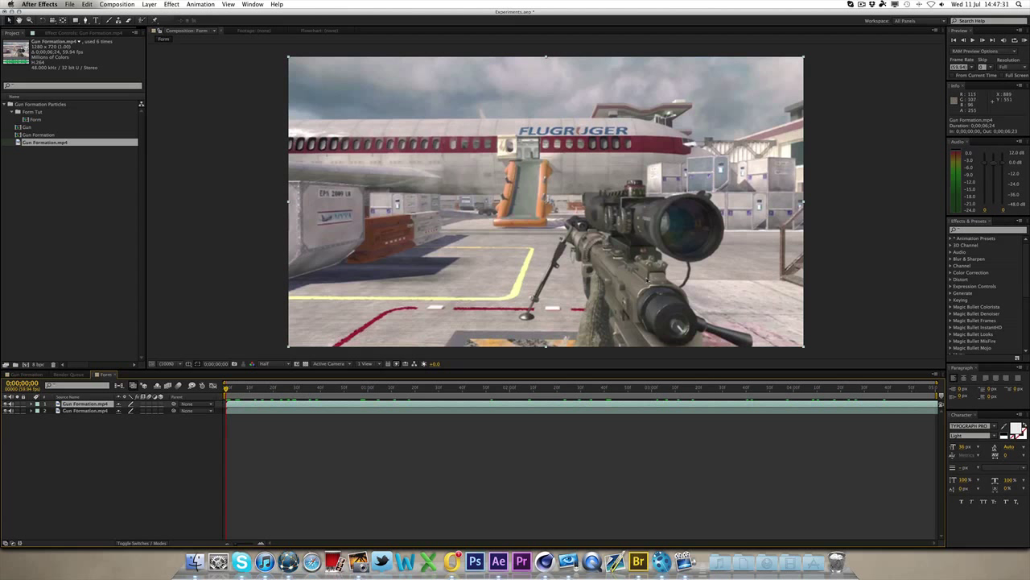
# - Zoom the viewer to 200%, enlarge the Composition panel, and switch to the Pen tool
pyautogui.scroll(5, 645, 278)
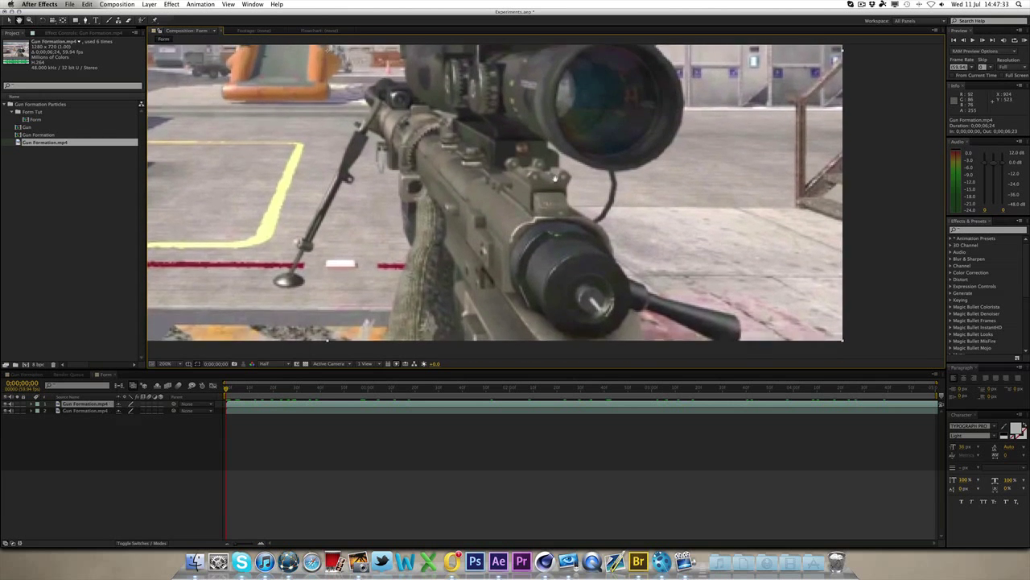
pyautogui.scroll(2, 451, 322)
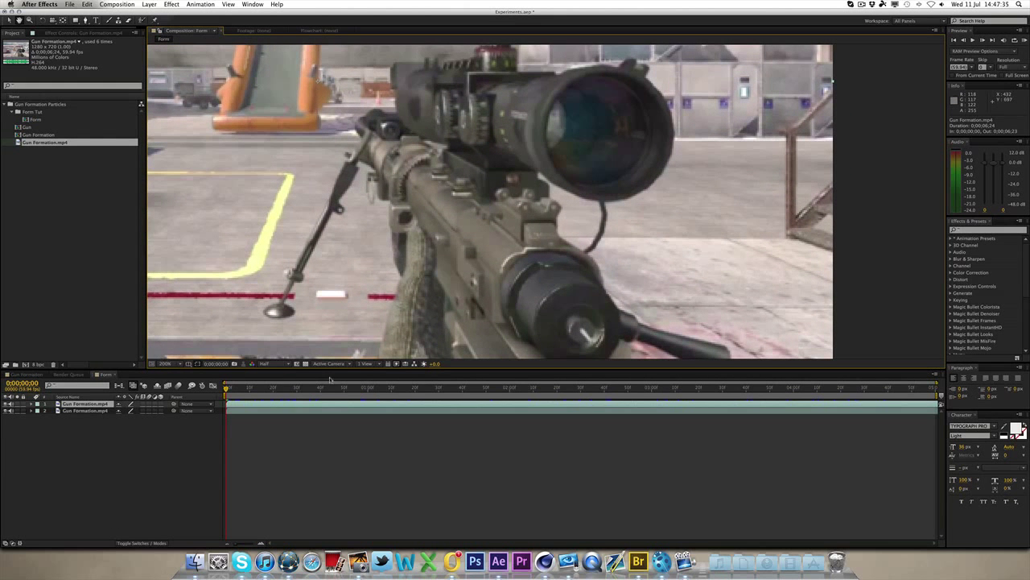
pyautogui.moveTo(330, 371); pyautogui.dragTo(343, 427)
pyautogui.press('g')
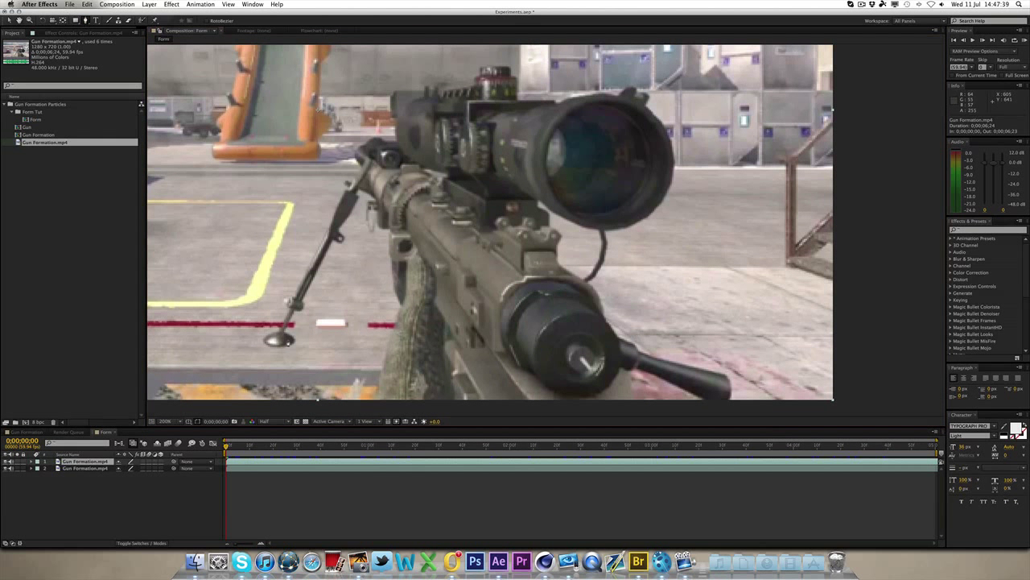
# - Trace mask points up the rifle's grip and around the bipod
pyautogui.click(373, 393)
pyautogui.click(385, 343)
pyautogui.click(394, 324)
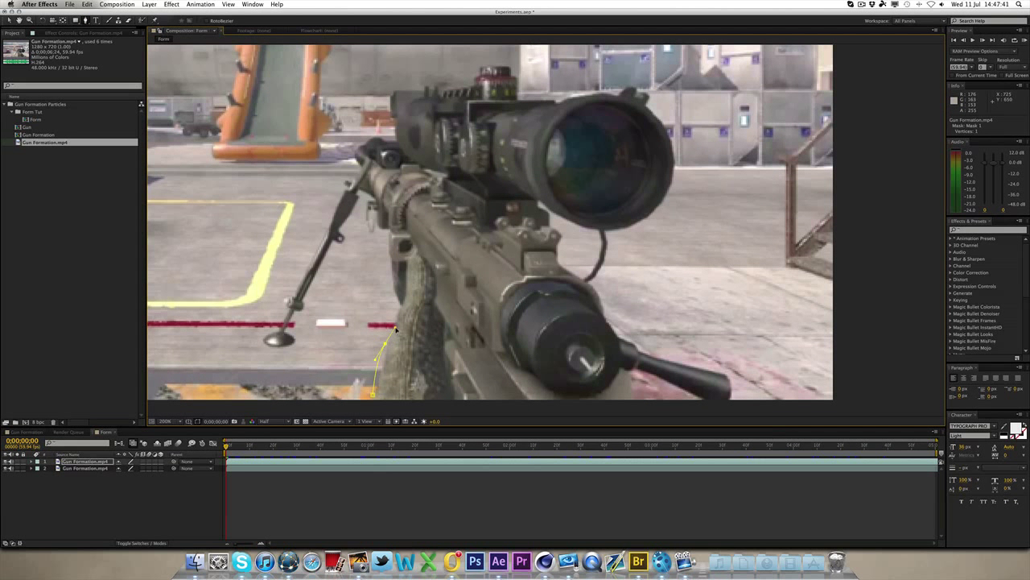
pyautogui.click(395, 289)
pyautogui.click(387, 238)
pyautogui.click(366, 206)
pyautogui.click(371, 200)
pyautogui.click(360, 193)
pyautogui.click(355, 207)
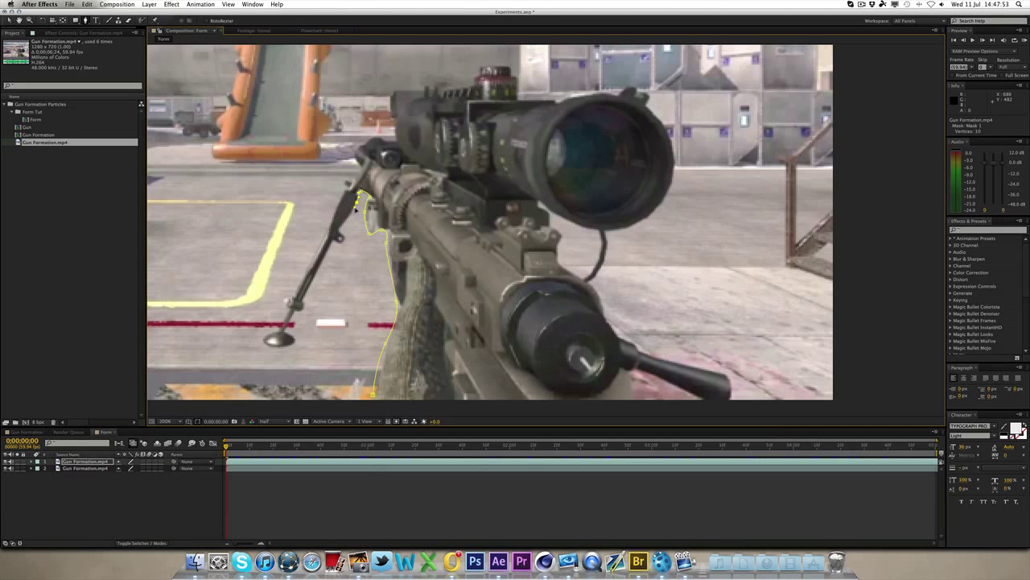
pyautogui.click(341, 234)
pyautogui.click(306, 299)
pyautogui.click(290, 311)
pyautogui.click(292, 323)
pyautogui.click(281, 347)
pyautogui.click(266, 347)
pyautogui.click(279, 332)
pyautogui.click(287, 309)
pyautogui.click(345, 185)
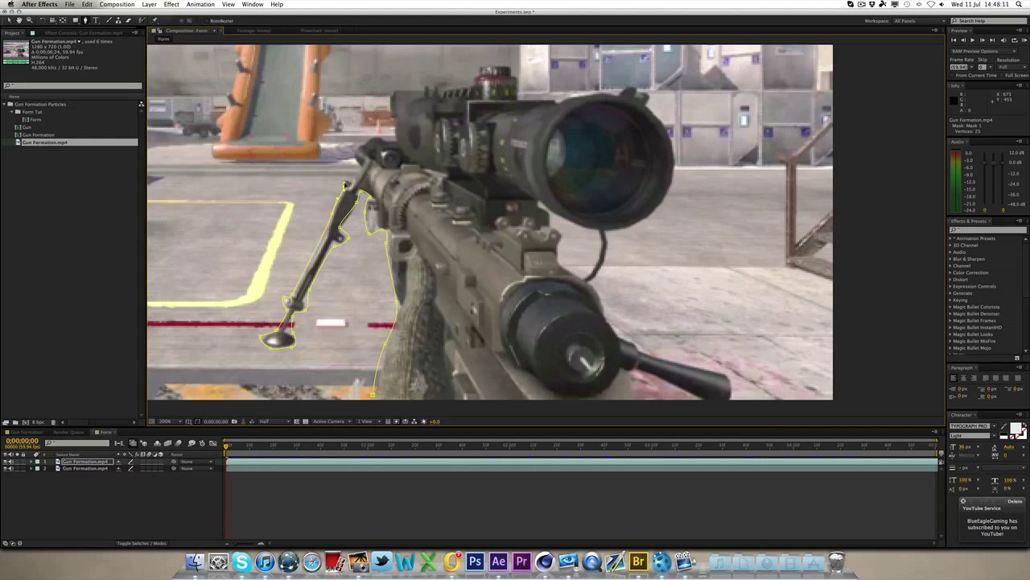
pyautogui.moveTo(346, 183); pyautogui.dragTo(351, 178)
pyautogui.click(359, 145)
pyautogui.click(376, 134)
pyautogui.click(390, 136)
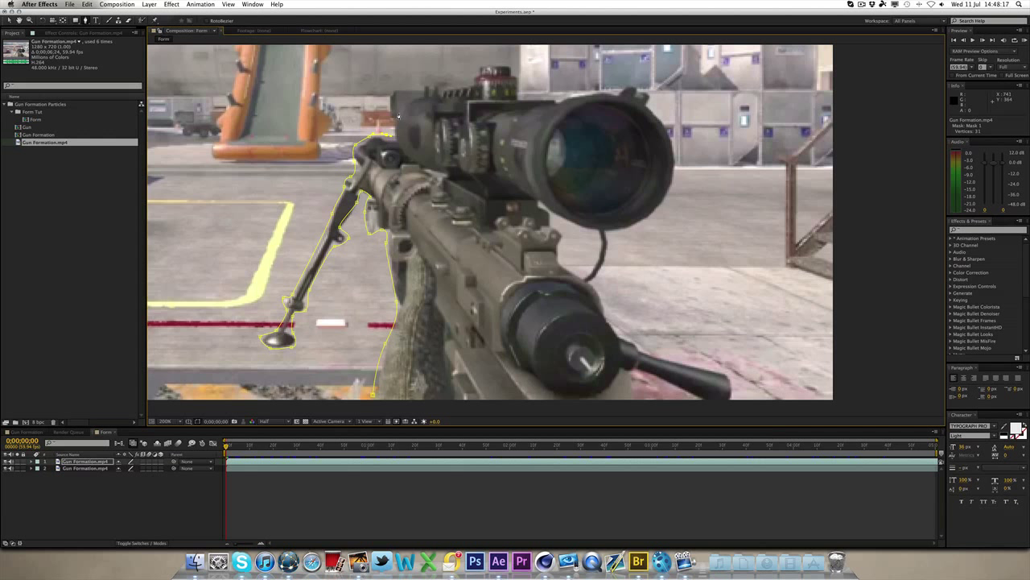
pyautogui.click(397, 116)
# - Continue the mask along the scope and barrel, closing it along the frame's bottom edge
pyautogui.click(424, 83)
pyautogui.click(437, 82)
pyautogui.click(474, 84)
pyautogui.click(513, 64)
pyautogui.click(514, 71)
pyautogui.click(521, 97)
pyautogui.click(561, 97)
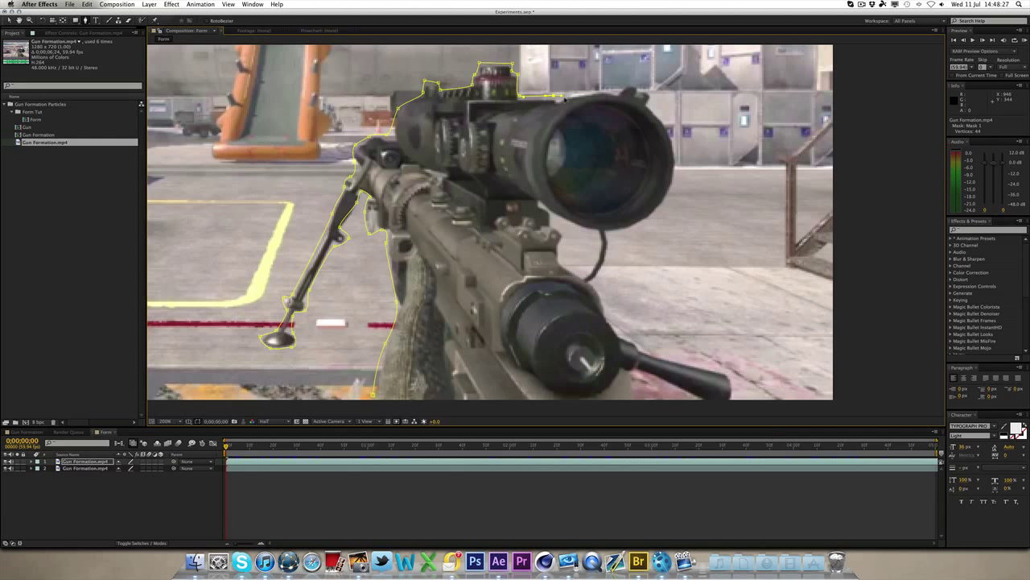
pyautogui.click(602, 93)
pyautogui.click(628, 89)
pyautogui.click(646, 95)
pyautogui.moveTo(660, 203)
pyautogui.mouseDown()
pyautogui.moveTo(639, 225)
pyautogui.moveTo(539, 237)
pyautogui.mouseUp()
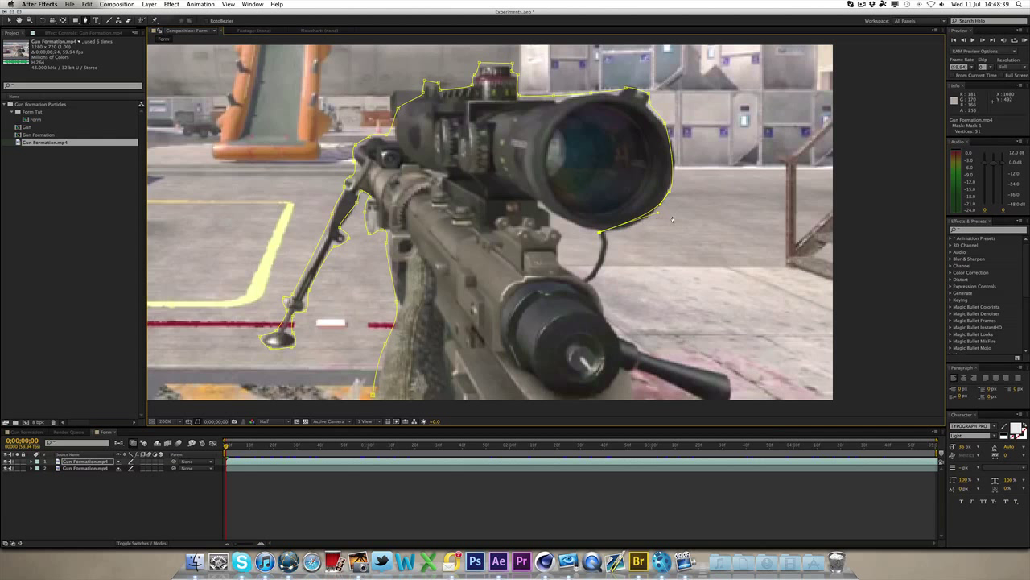
pyautogui.moveTo(658, 214)
pyautogui.mouseDown()
pyautogui.moveTo(663, 225)
pyautogui.moveTo(651, 229)
pyautogui.mouseUp()
pyautogui.click(541, 206)
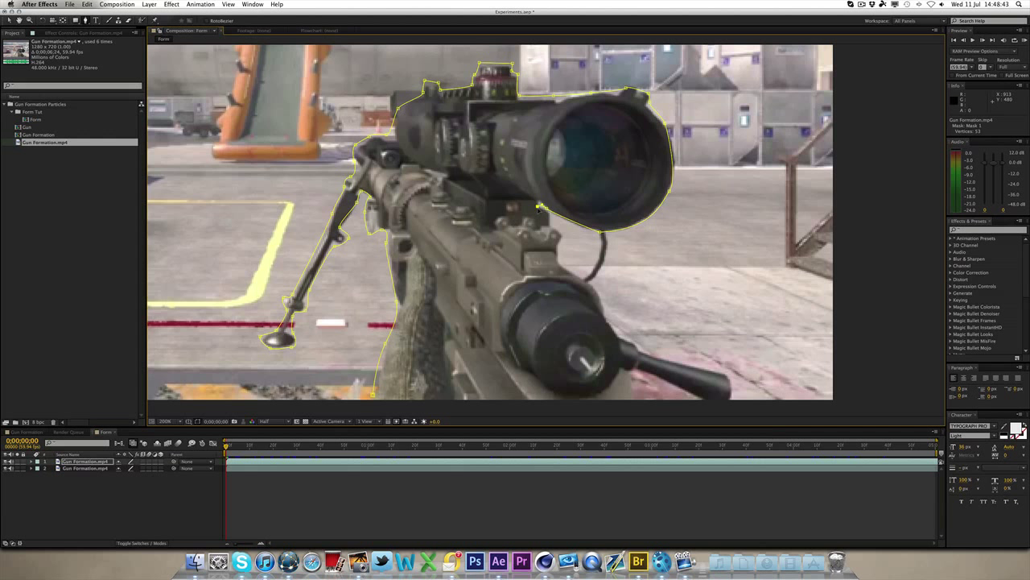
pyautogui.click(549, 219)
pyautogui.click(564, 231)
pyautogui.click(554, 251)
pyautogui.click(568, 269)
pyautogui.click(598, 284)
pyautogui.click(609, 324)
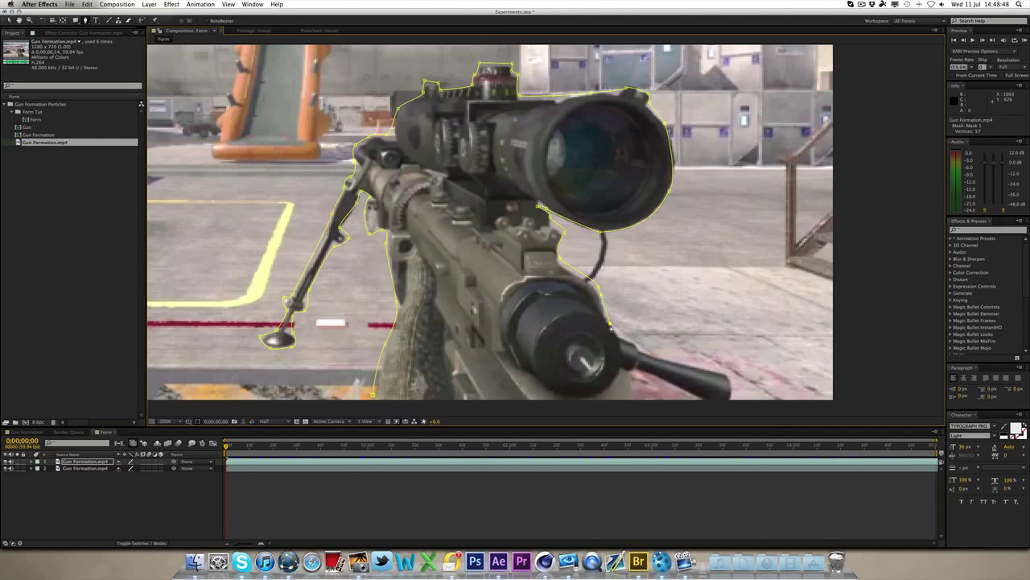
pyautogui.click(642, 355)
pyautogui.click(731, 398)
pyautogui.click(706, 401)
pyautogui.click(685, 391)
pyautogui.click(638, 372)
pyautogui.click(629, 376)
pyautogui.click(370, 406)
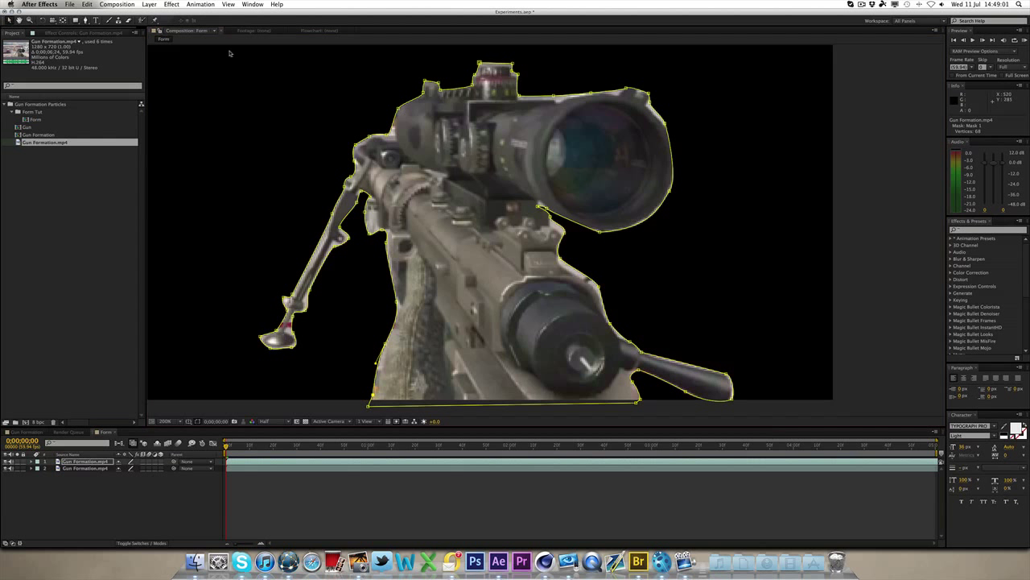
pyautogui.scroll(-1, 625, 259)
# - Recentre the view, then turn on Time Remapping for the gun layer
pyautogui.press('h')
pyautogui.moveTo(570, 205); pyautogui.dragTo(614, 237)
pyautogui.press('v')
pyautogui.click(104, 477)
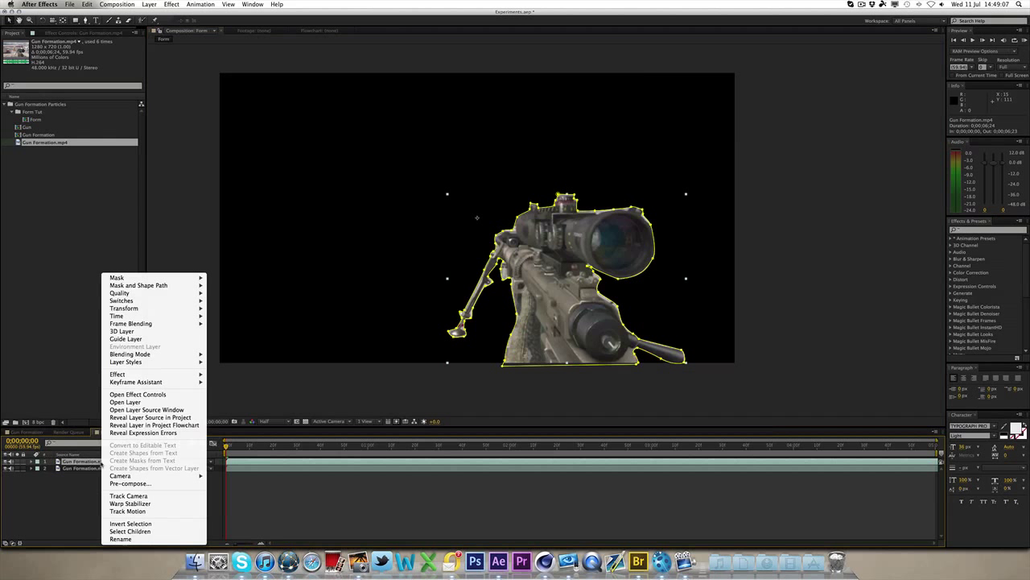
pyautogui.rightClick(103, 464)
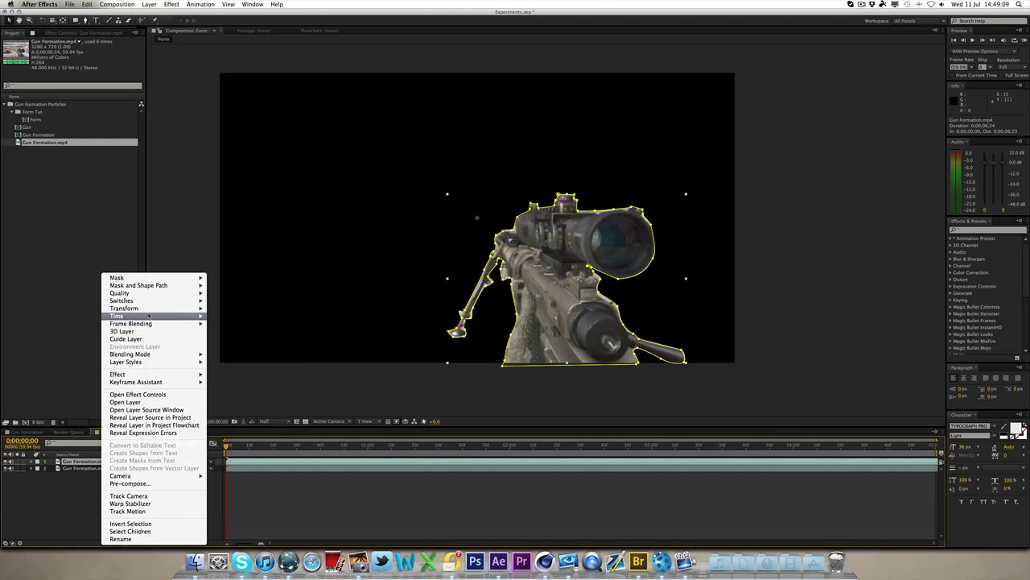
pyautogui.moveTo(174, 317)
pyautogui.click(245, 316)
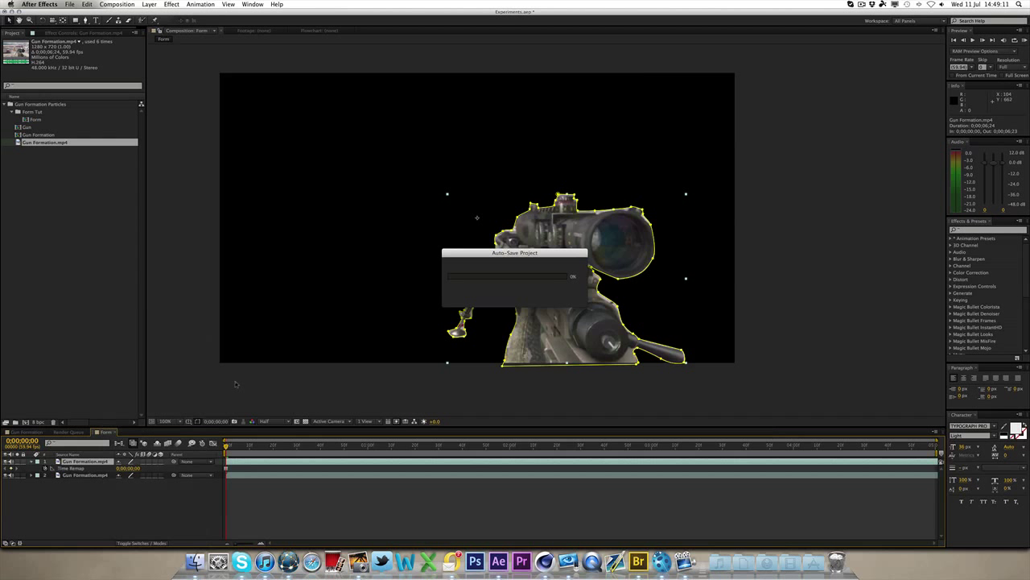
# - Scrub through the clip to check the rifle cutout, then reselect the gun layer
pyautogui.click(225, 409)
pyautogui.press('space')
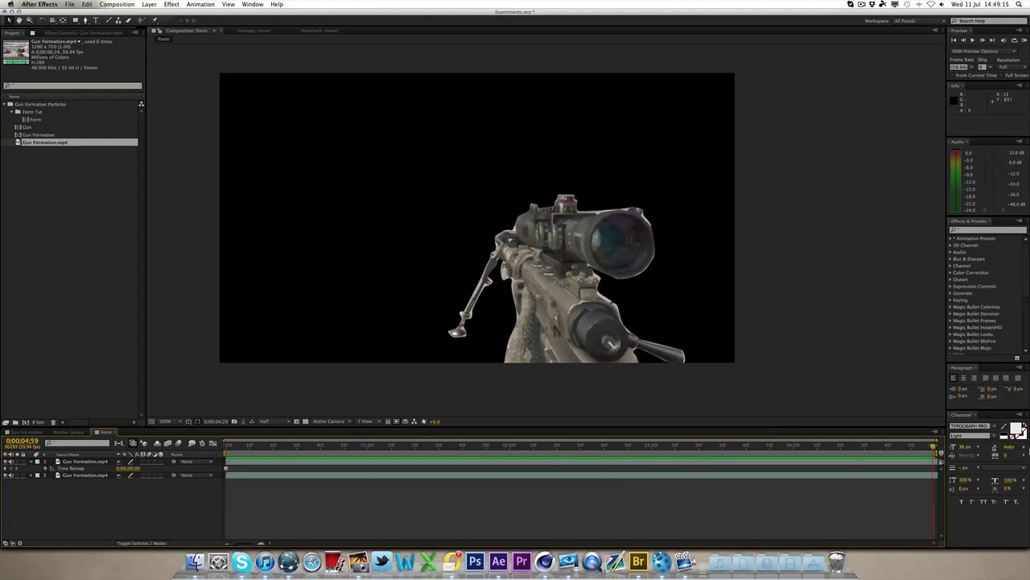
pyautogui.click(477, 217)
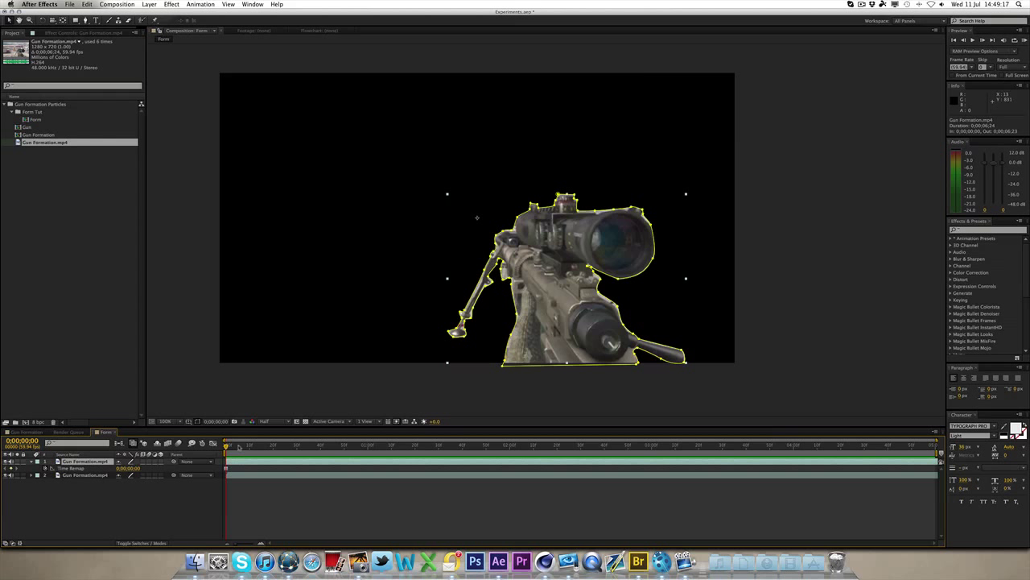
pyautogui.moveTo(233, 448); pyautogui.dragTo(662, 446)
pyautogui.click(217, 382)
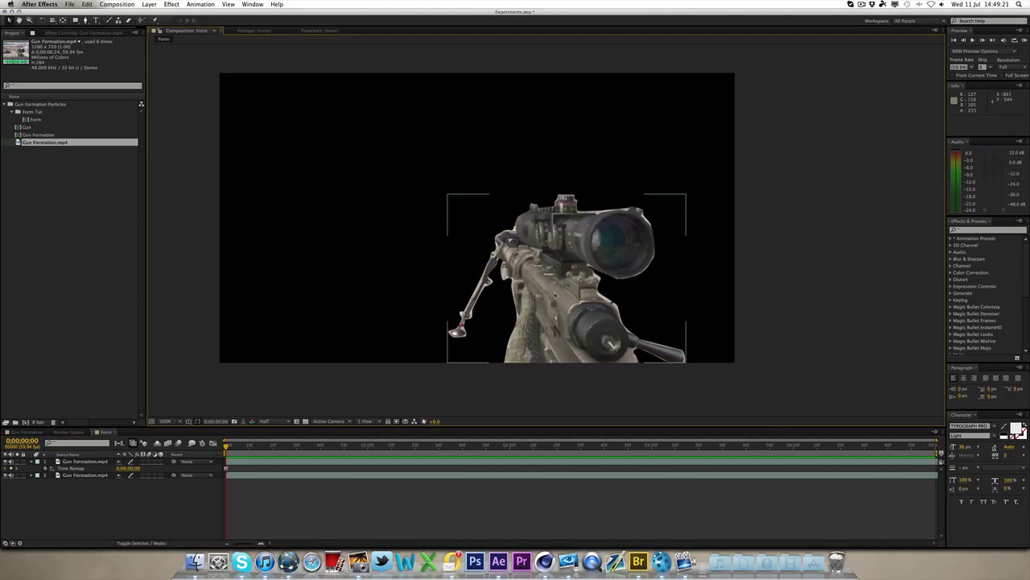
pyautogui.click(95, 463)
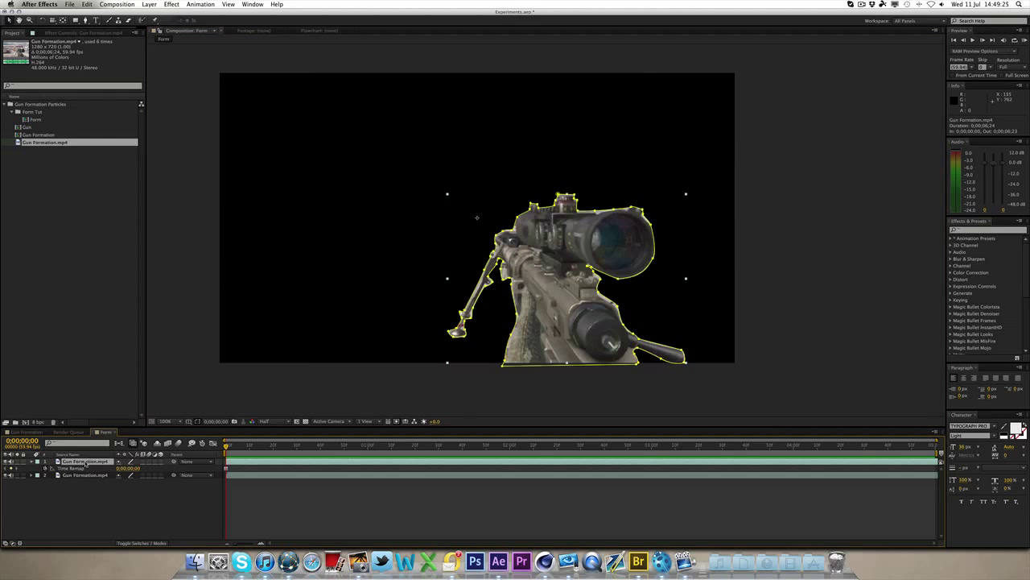
# - Set the gun layer's Mask Feather to 8 pixels
pyautogui.press('m')
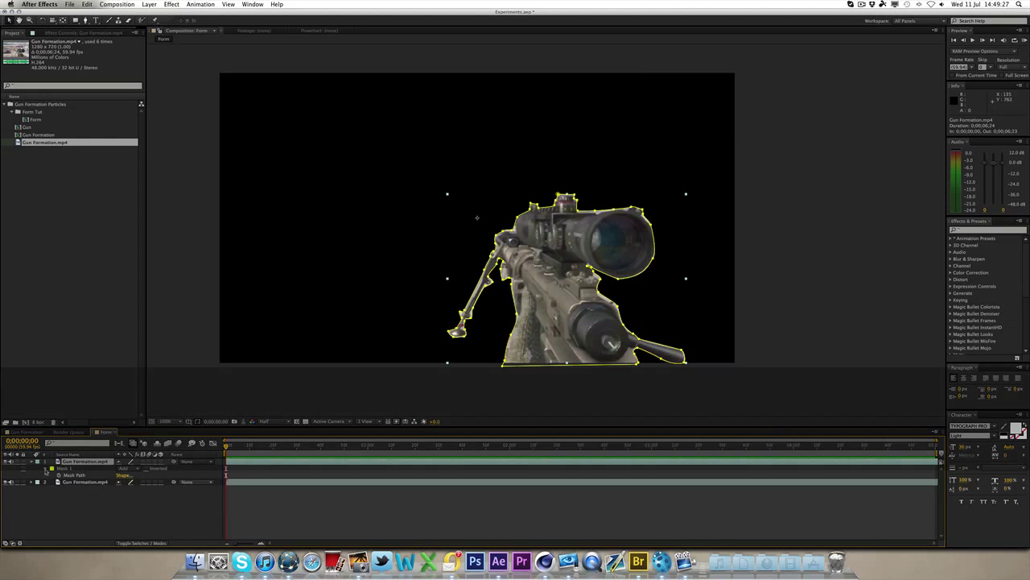
pyautogui.press('m')
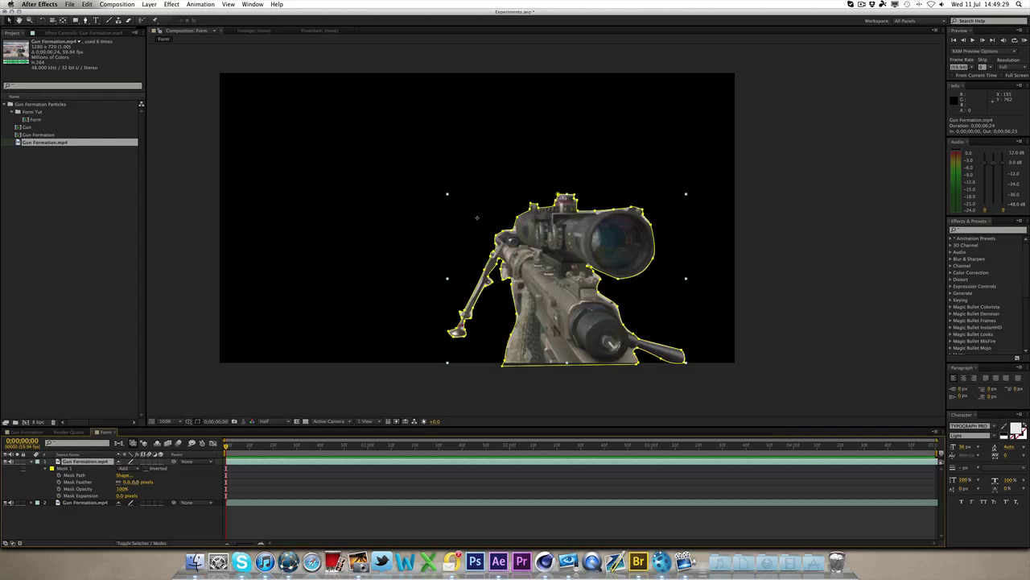
pyautogui.click(137, 481)
pyautogui.write('5')
pyautogui.click(141, 508)
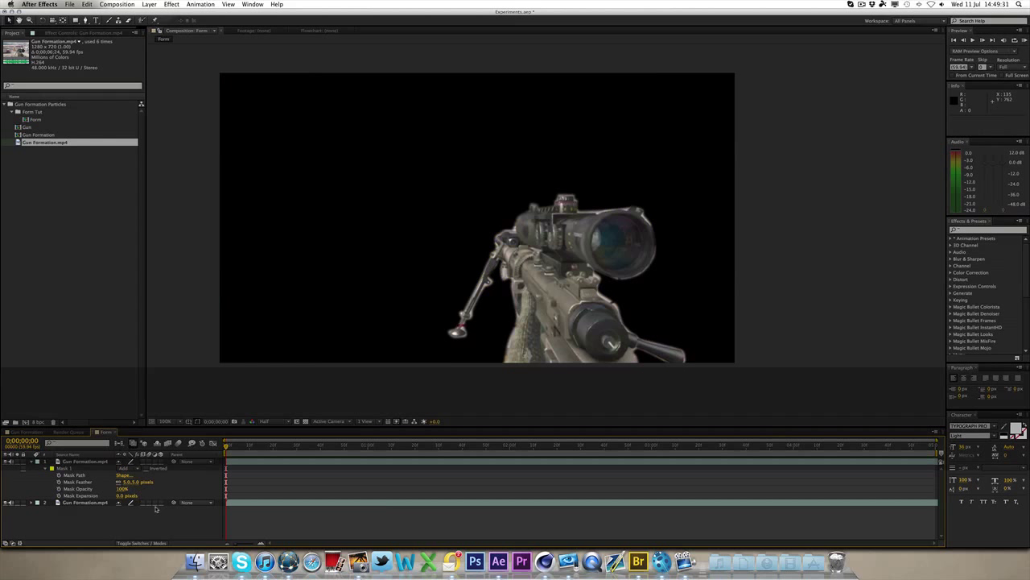
pyautogui.click(141, 481)
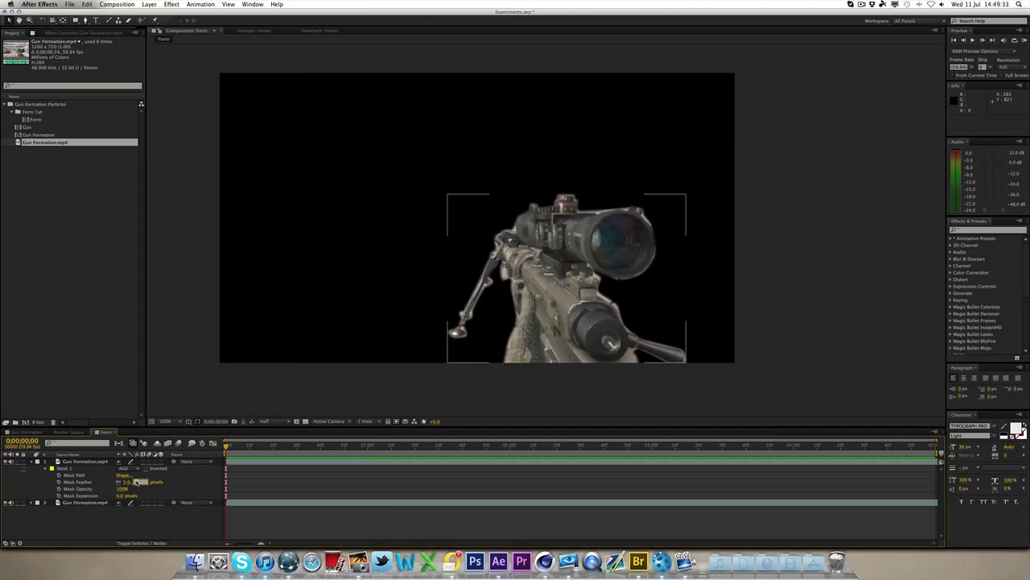
pyautogui.write('8')
pyautogui.press('Return')
pyautogui.click(290, 391)
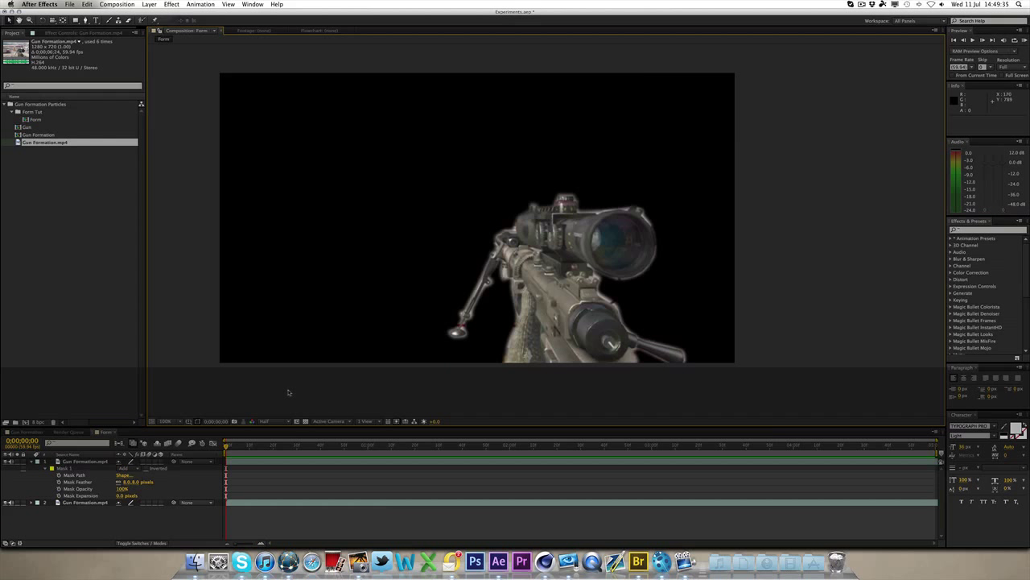
pyautogui.click(140, 355)
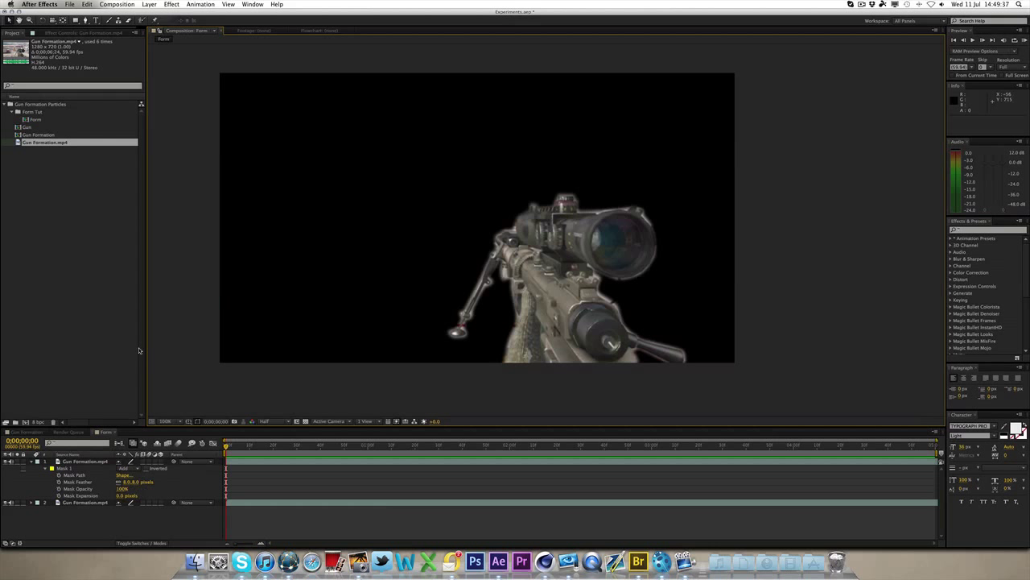
# - Select the Gun Formation.mp4 layer and start renaming it
pyautogui.click(66, 461)
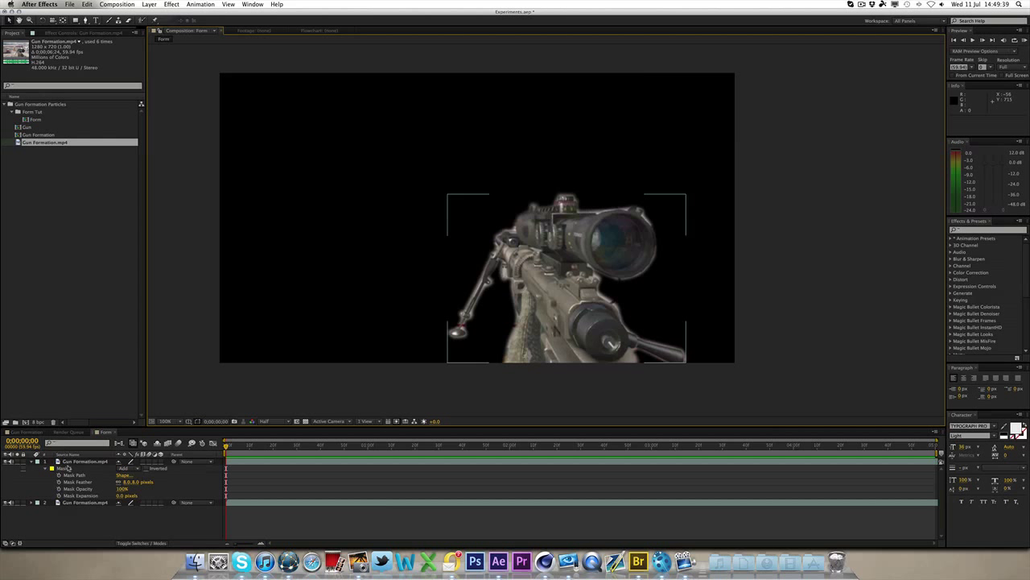
pyautogui.press('Return')
pyautogui.write('un')
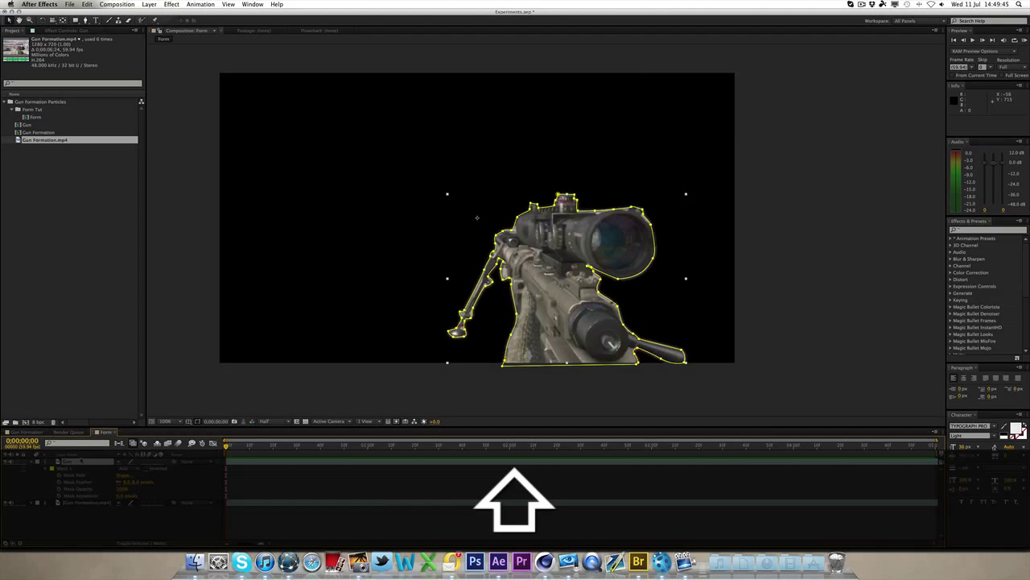
# - Pre-compose the gun layer as 'GunMask' using Move all attributes
pyautogui.press('super+shift+c')
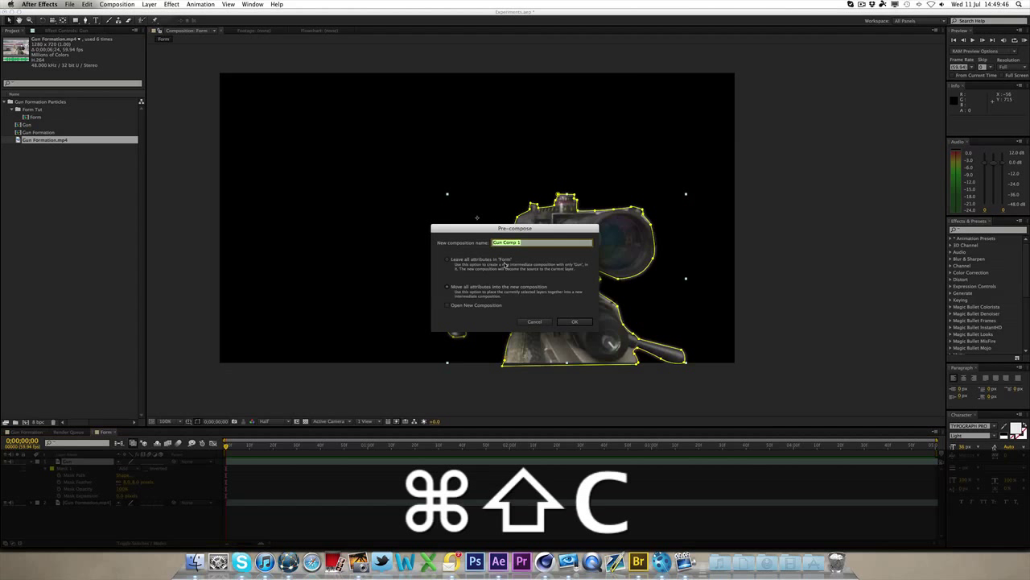
pyautogui.click(543, 324)
pyautogui.click(148, 4)
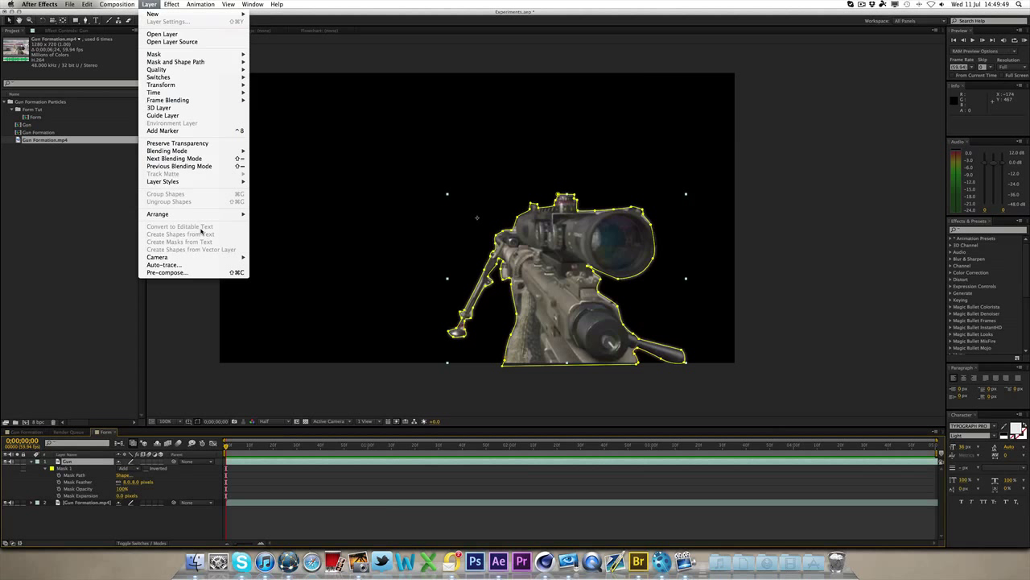
pyautogui.click(166, 273)
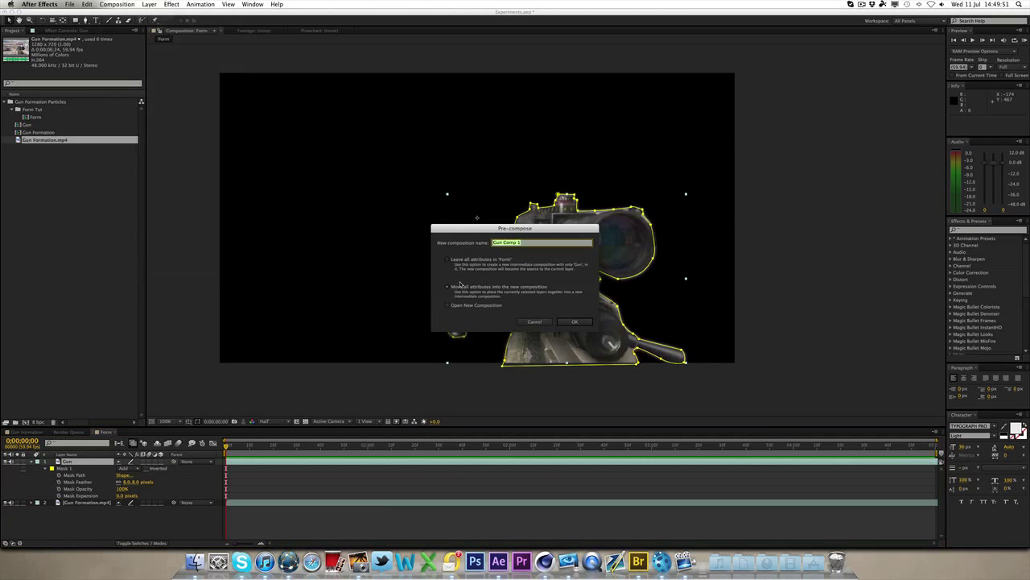
pyautogui.click(460, 286)
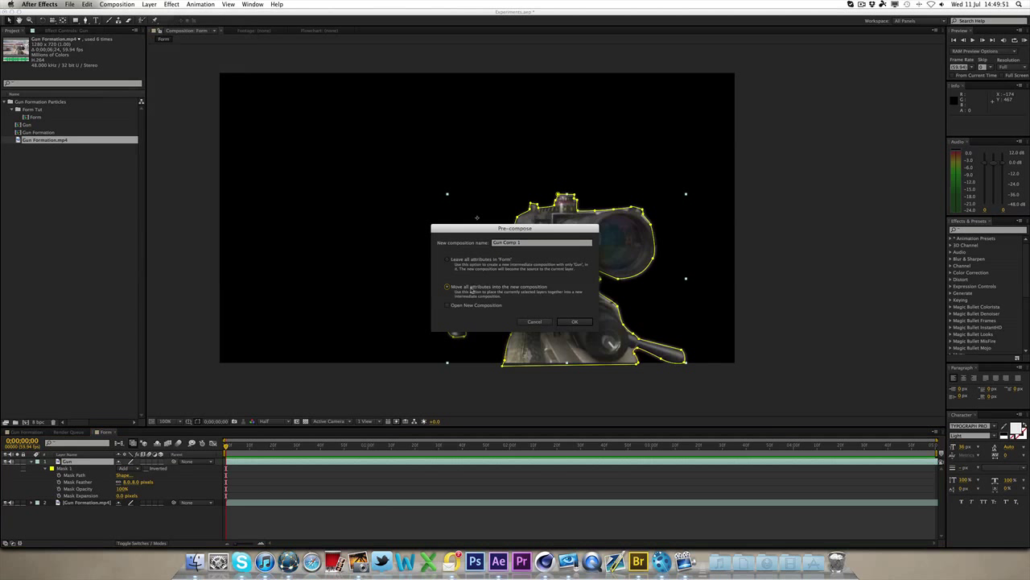
pyautogui.click(540, 242)
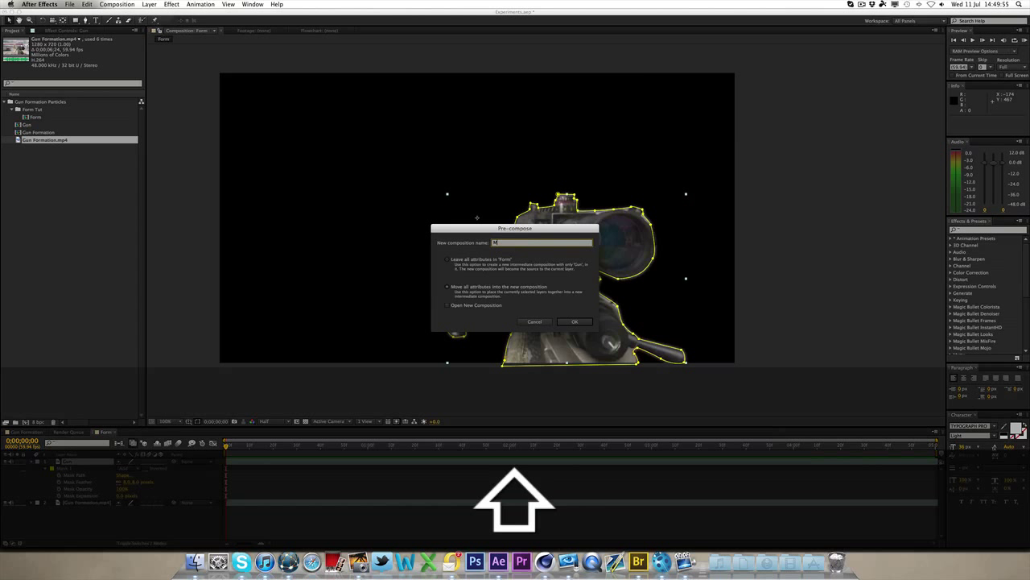
pyautogui.write('GunMask')
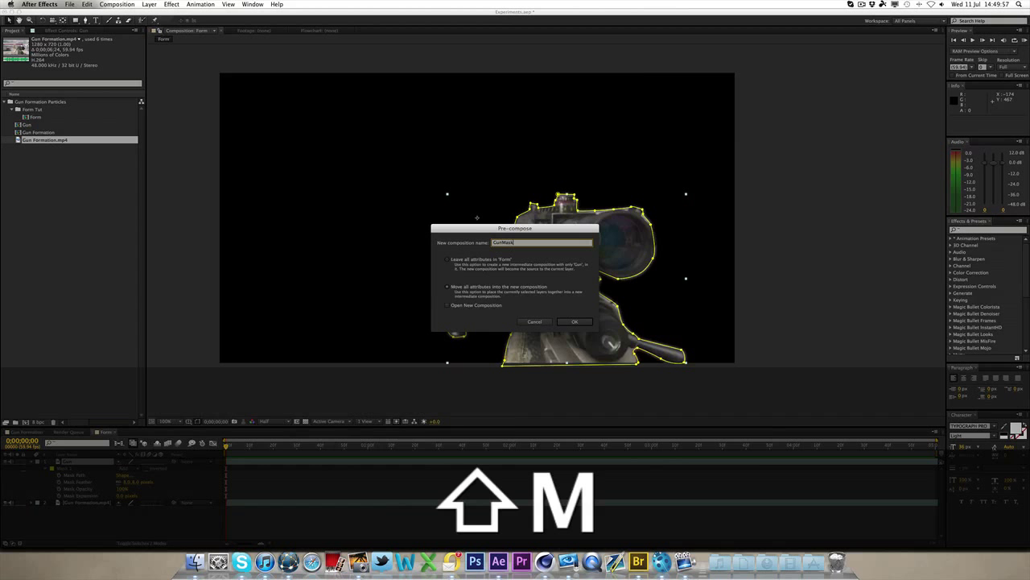
pyautogui.press('Return')
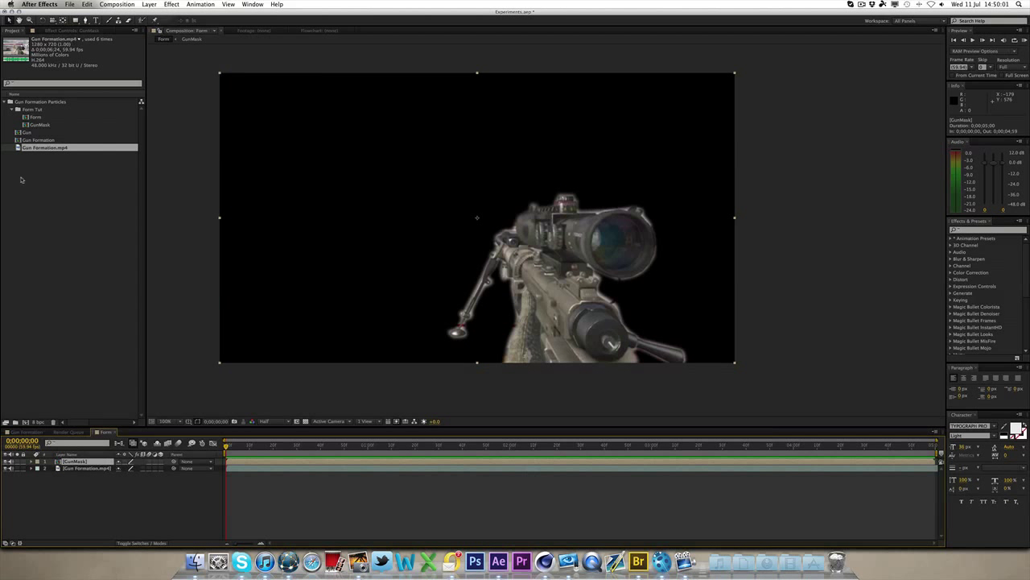
pyautogui.doubleClick(71, 461)
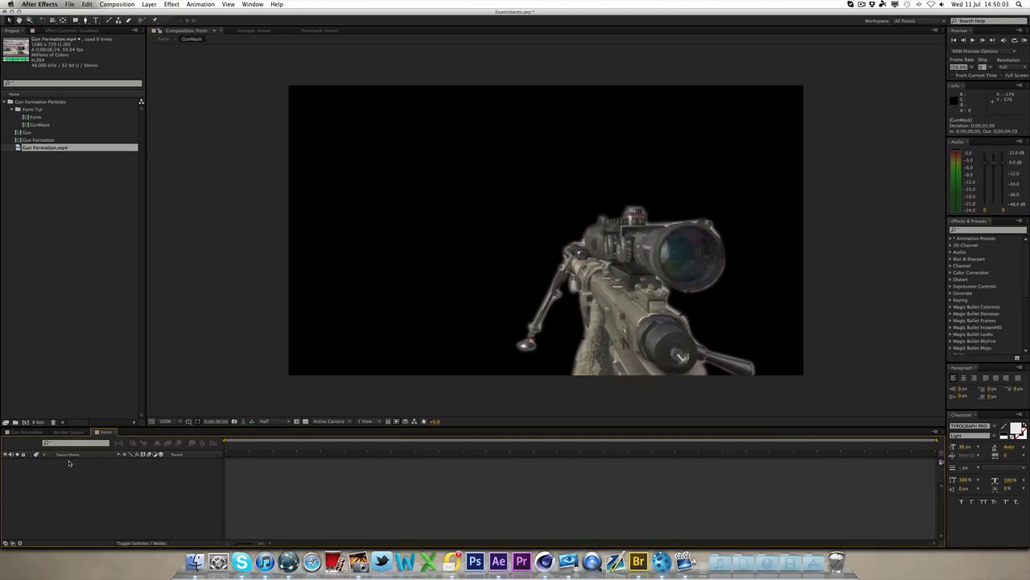
pyautogui.click(113, 464)
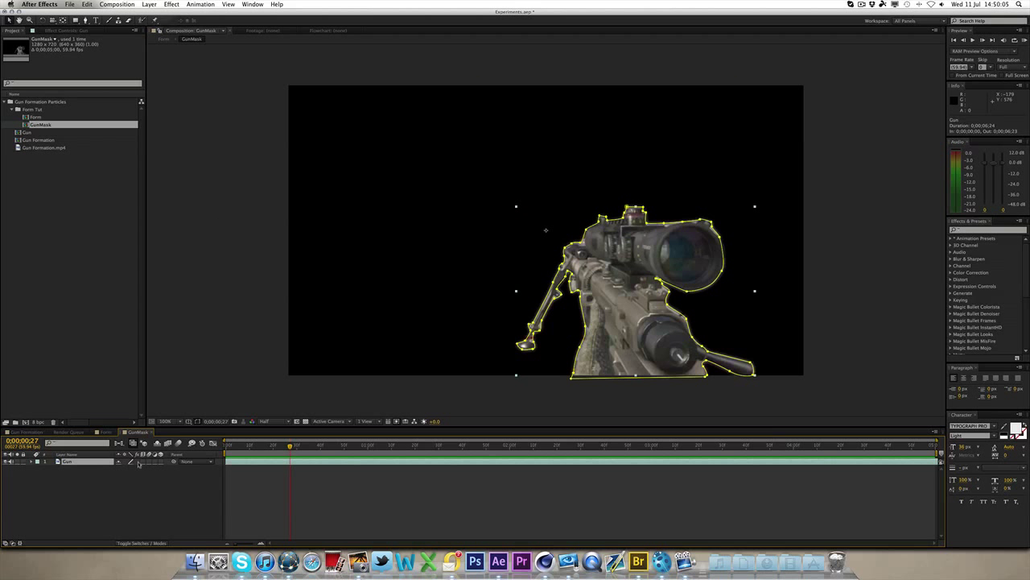
pyautogui.click(105, 432)
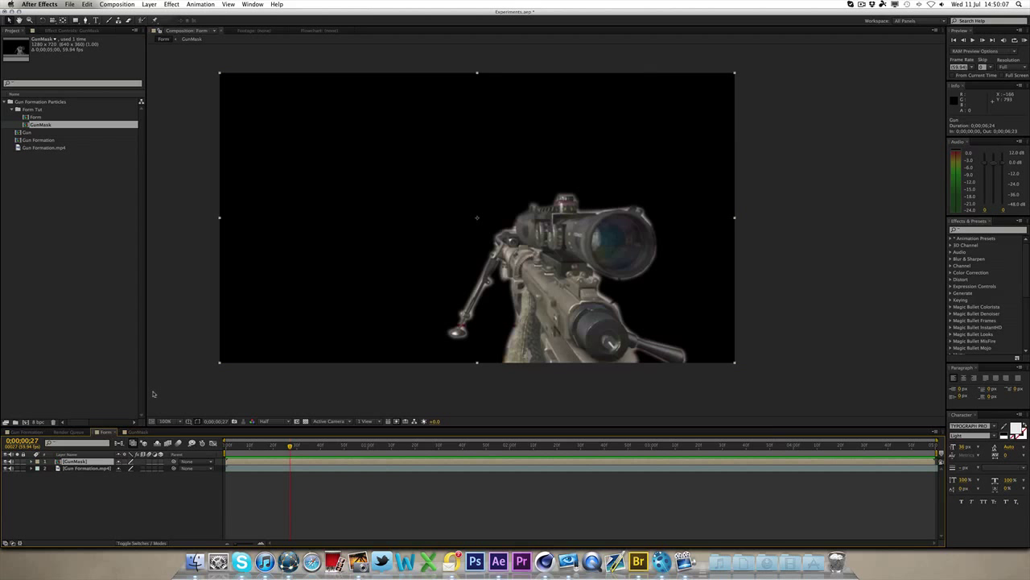
pyautogui.click(677, 115)
pyautogui.click(189, 245)
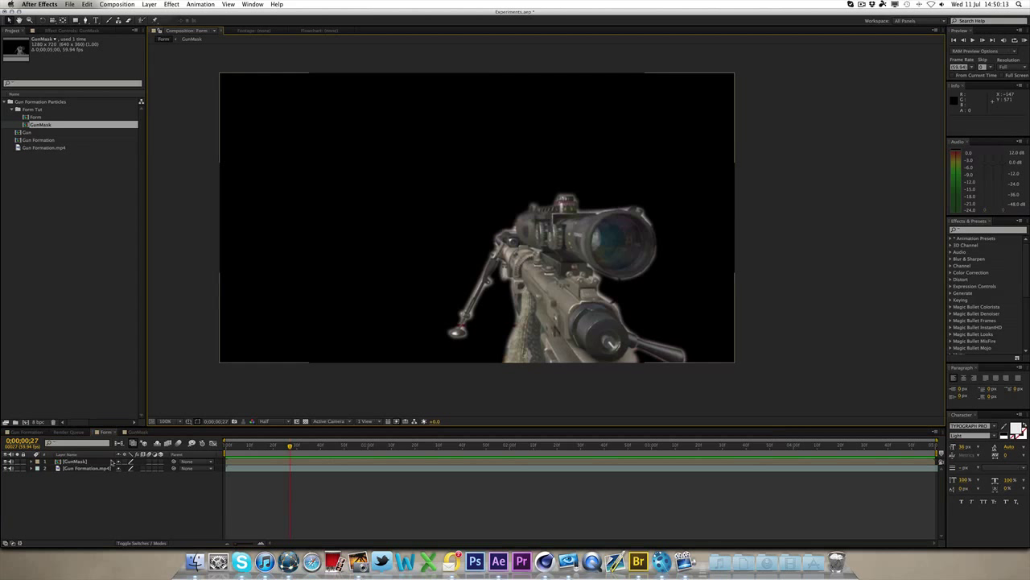
pyautogui.moveTo(283, 447); pyautogui.dragTo(252, 447)
pyautogui.click(140, 460)
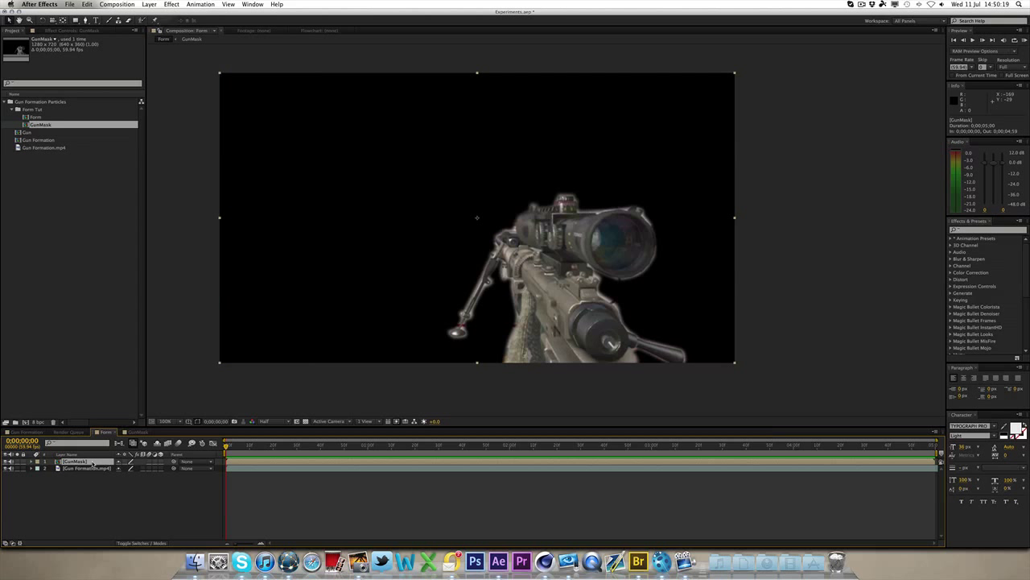
# - Apply the Trapcode Form effect to the GunMask layer
pyautogui.click(166, 4)
pyautogui.moveTo(230, 263)
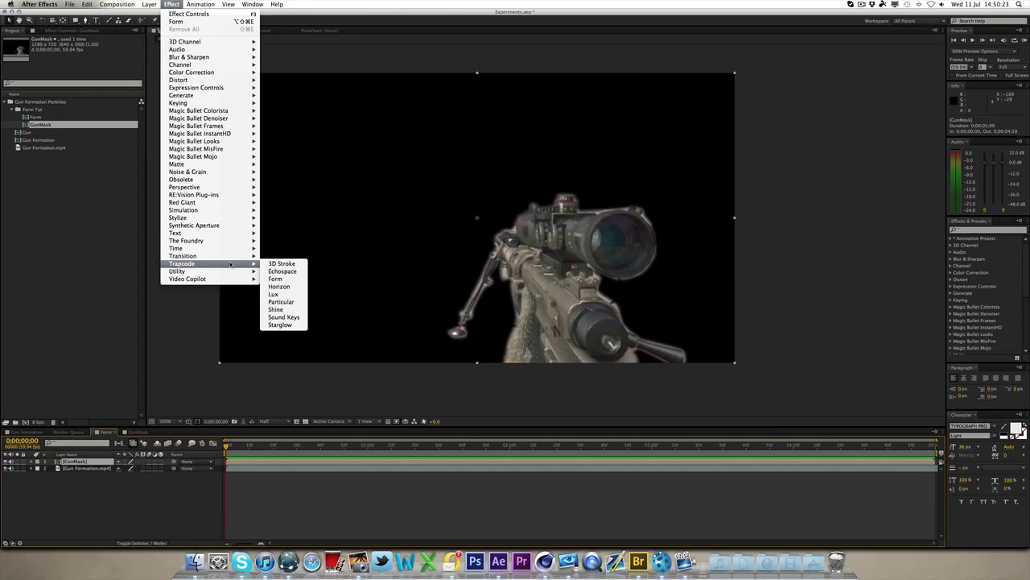
pyautogui.click(276, 279)
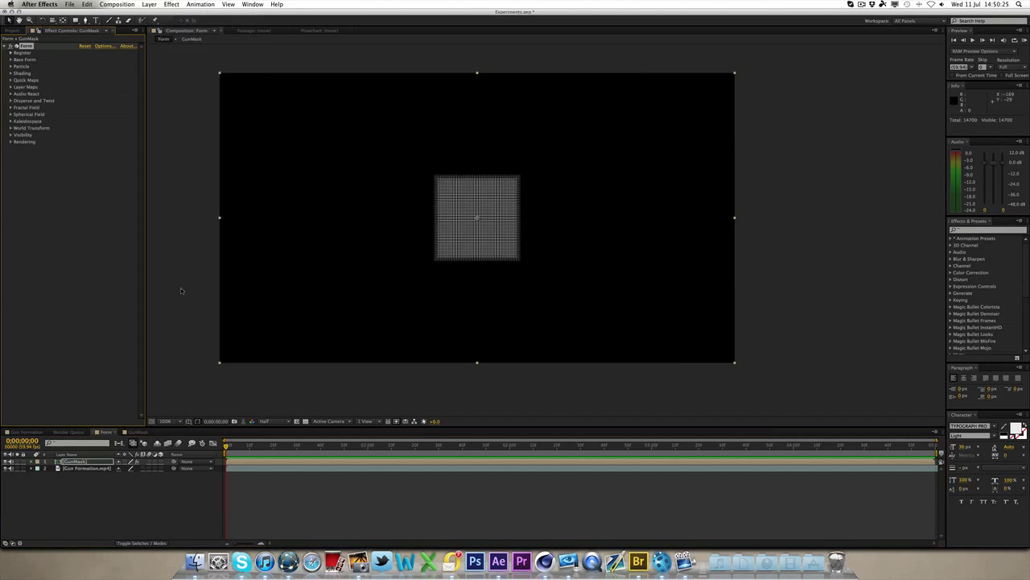
# - Set Form's Base Form Size X to 1280 and Size Y to 720
pyautogui.click(10, 60)
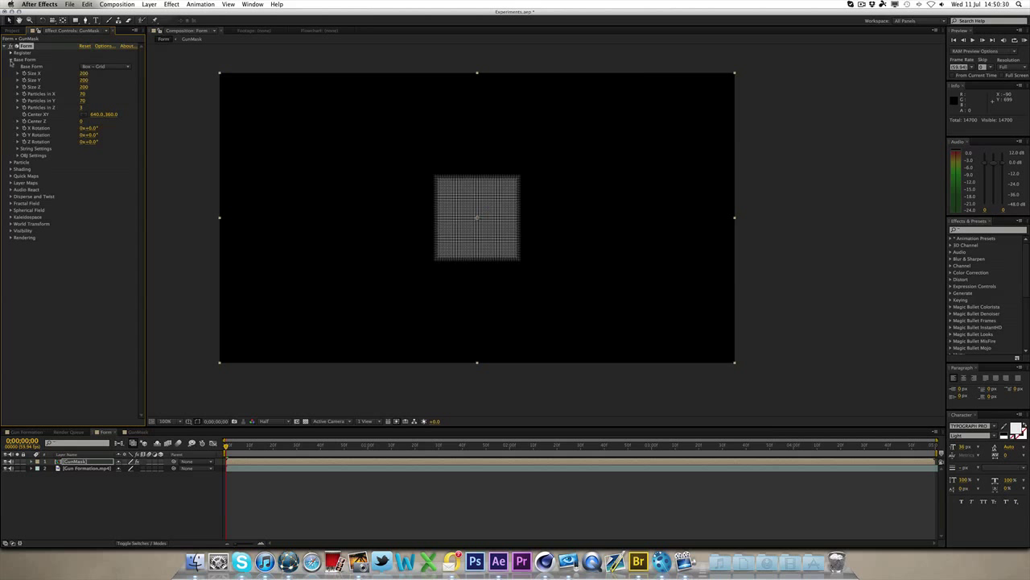
pyautogui.click(84, 74)
pyautogui.write('1280')
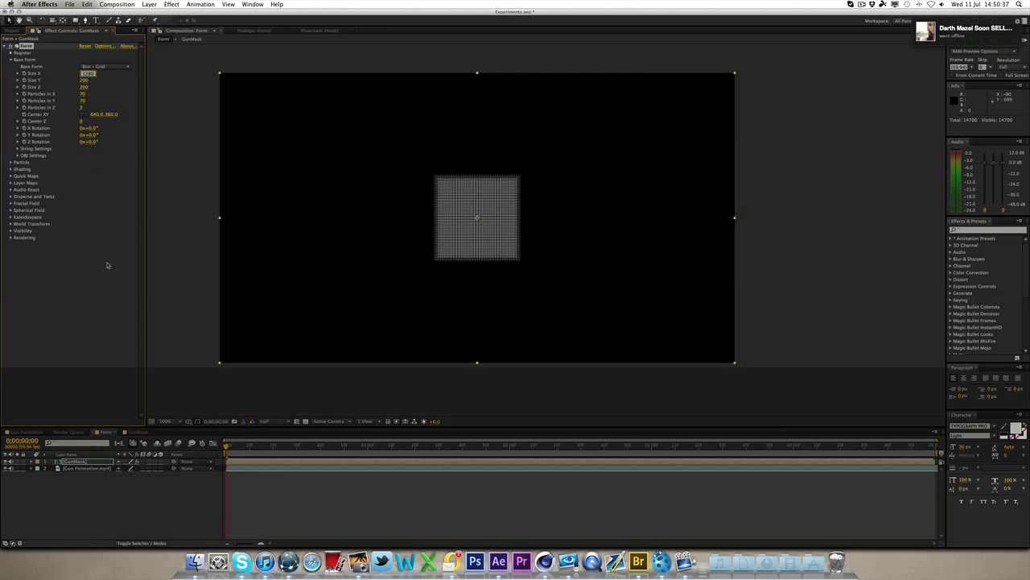
pyautogui.press('Tab')
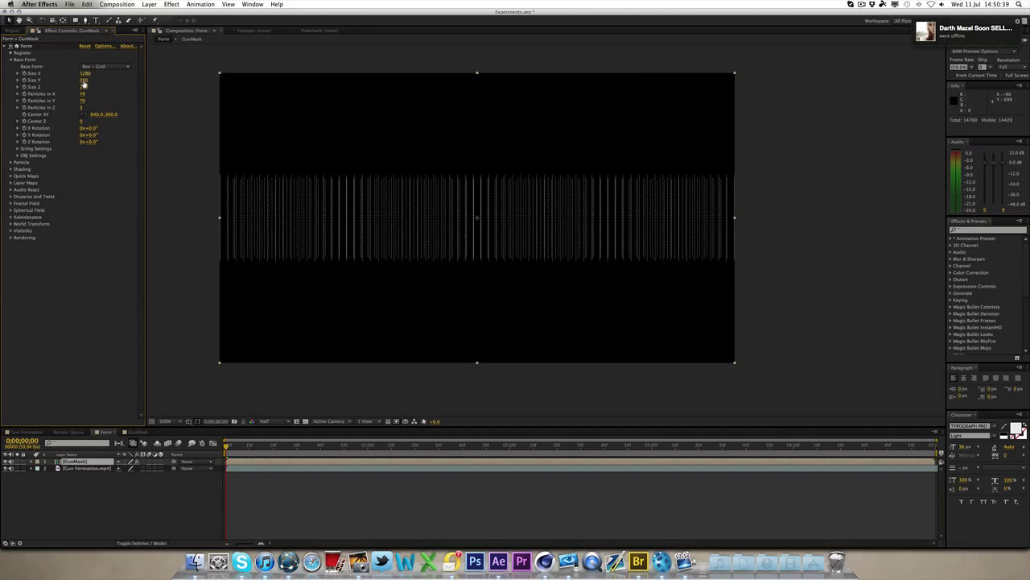
pyautogui.write('720')
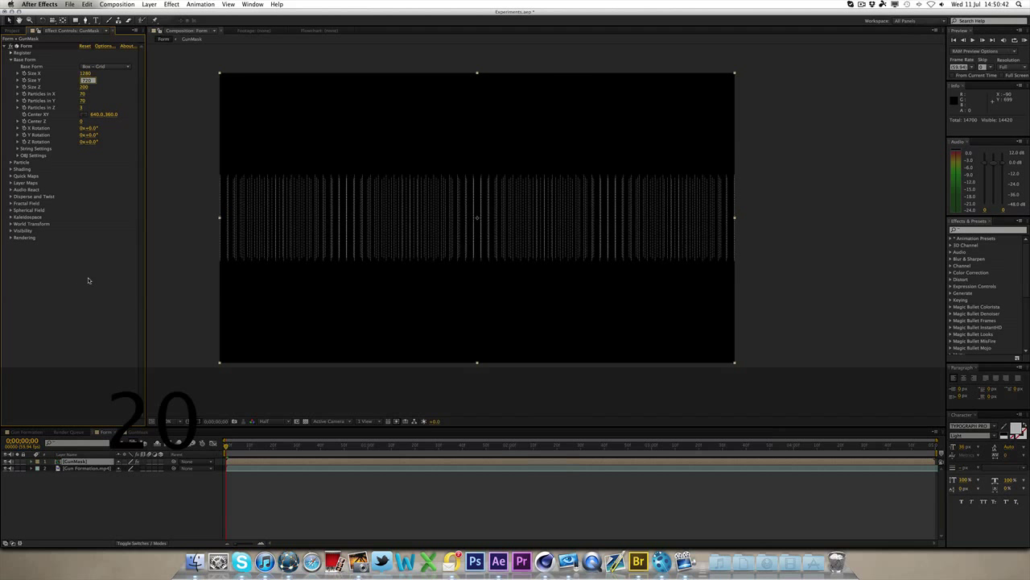
pyautogui.press('Return')
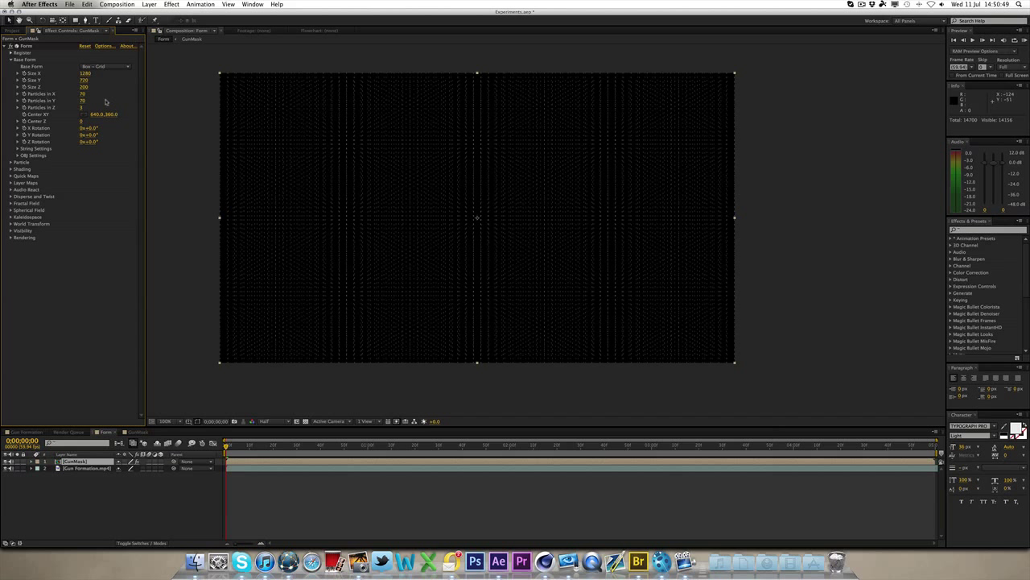
# - Set Form's Base Form particle counts to 2 in Z, 450 in X and 450 in Y
pyautogui.click(82, 108)
pyautogui.write('1')
pyautogui.press('Return')
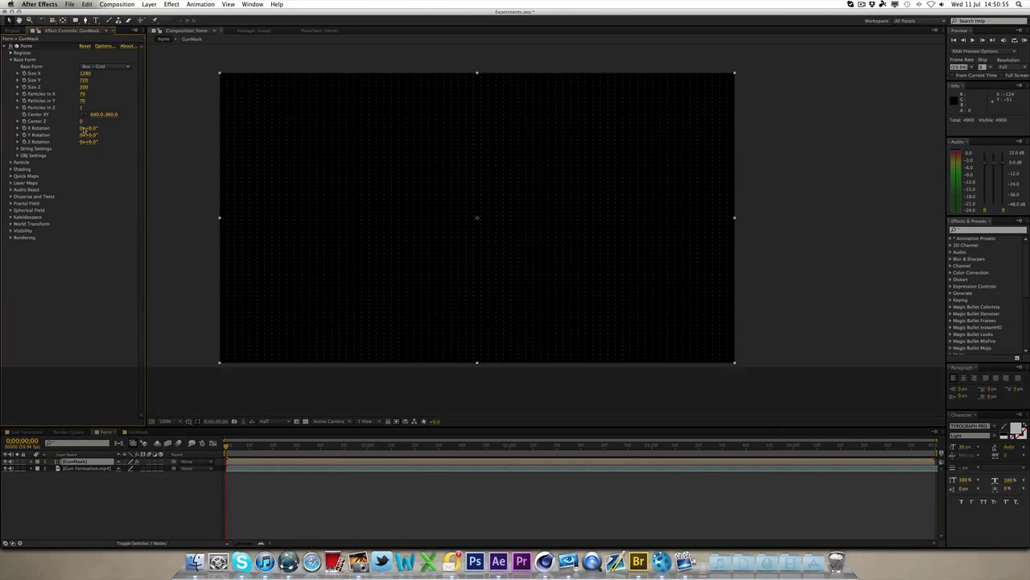
pyautogui.press('Return')
pyautogui.write('2')
pyautogui.press('Return')
pyautogui.click(82, 93)
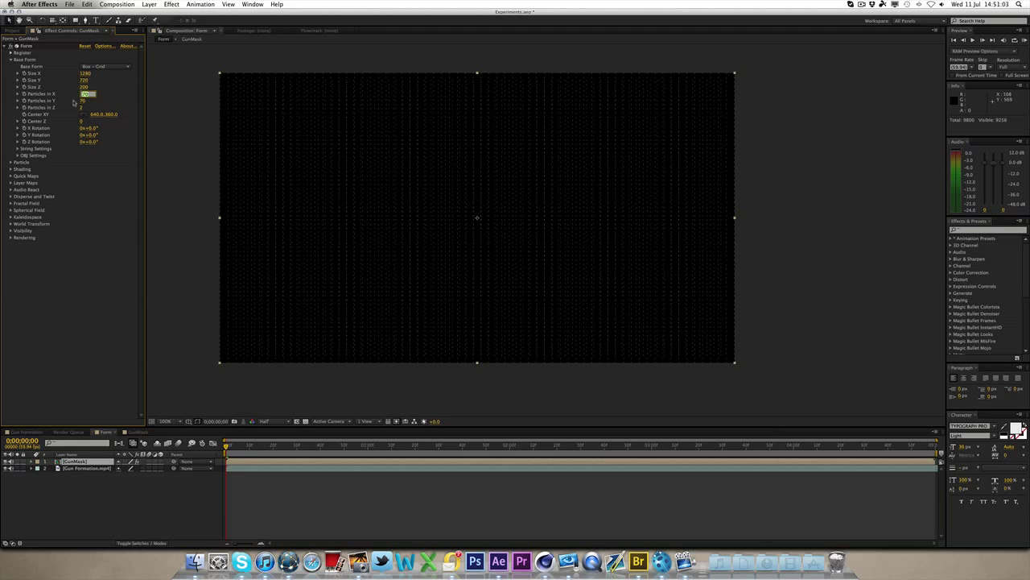
pyautogui.write('450')
pyautogui.press('Return')
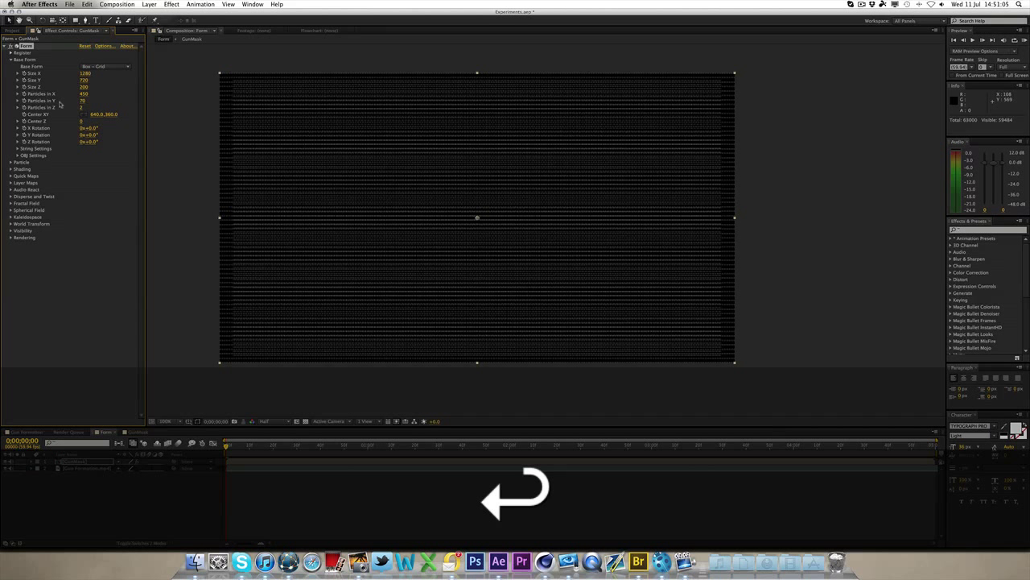
pyautogui.click(83, 100)
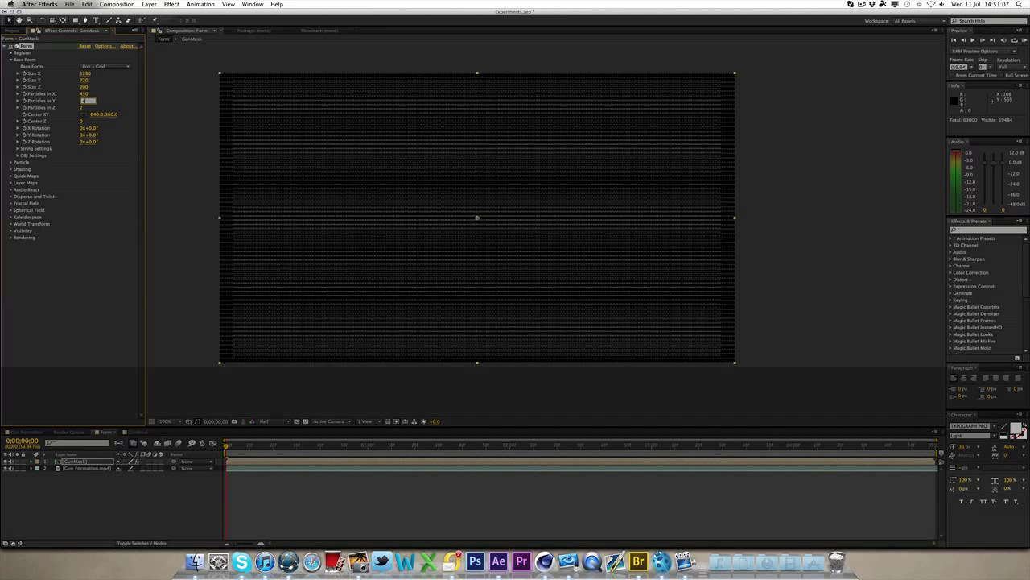
pyautogui.write('450')
pyautogui.press('Return')
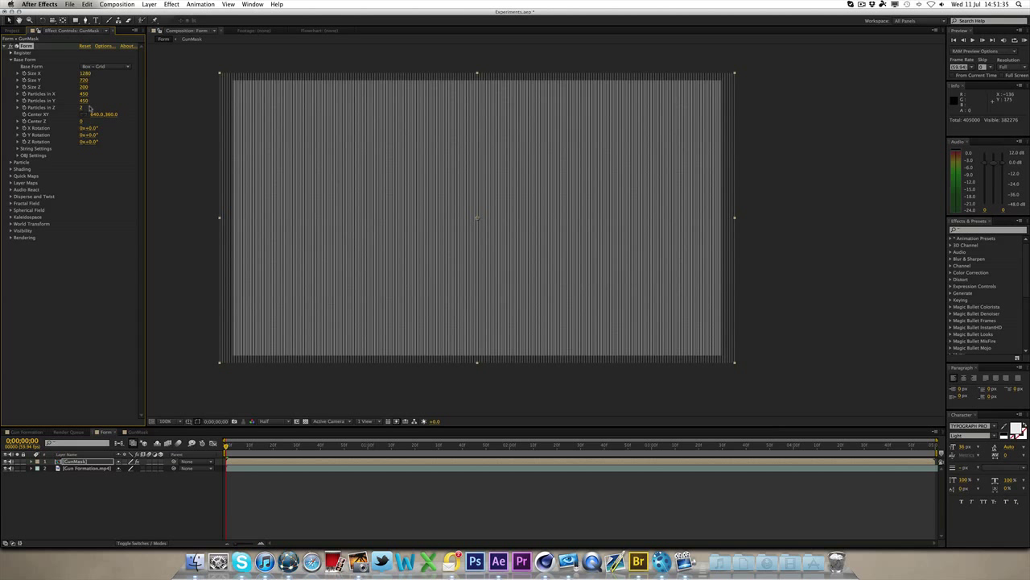
# - Return Base Form Particles in Z to 1 and select the GunMask layer
pyautogui.moveTo(81, 107); pyautogui.dragTo(83, 149)
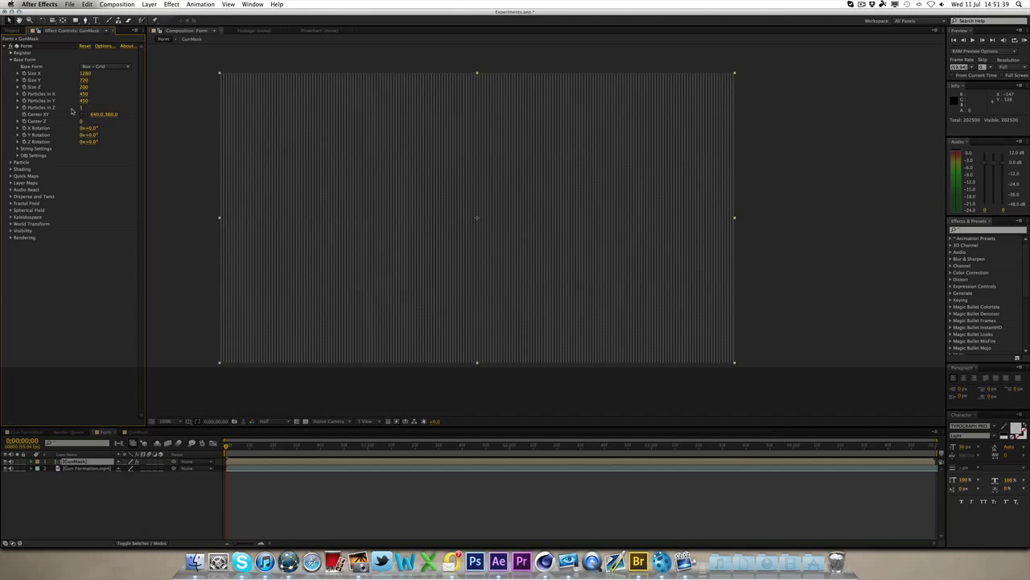
pyautogui.click(82, 107)
pyautogui.write('2')
pyautogui.press('Return')
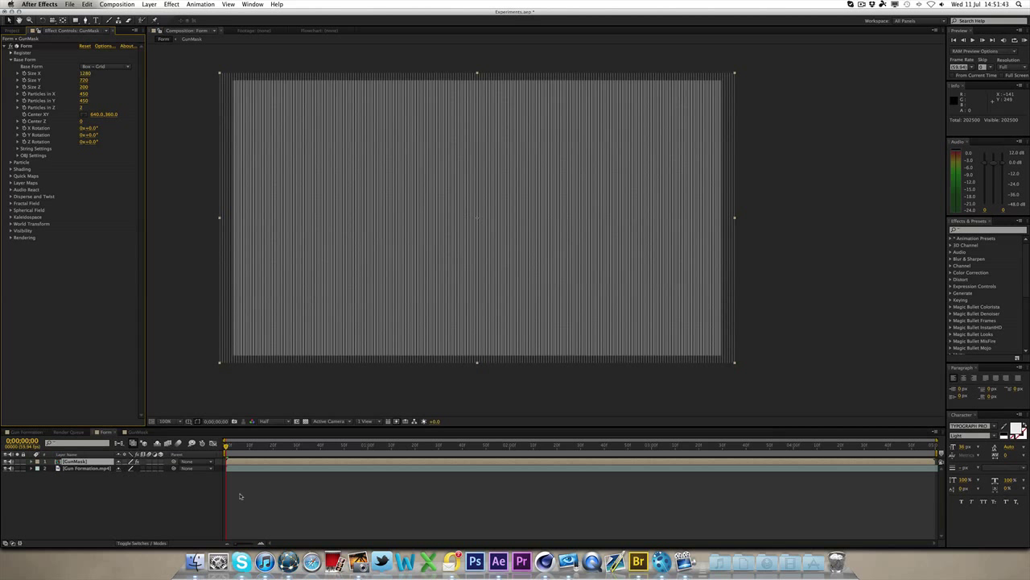
pyautogui.click(84, 107)
pyautogui.write('1')
pyautogui.press('Return')
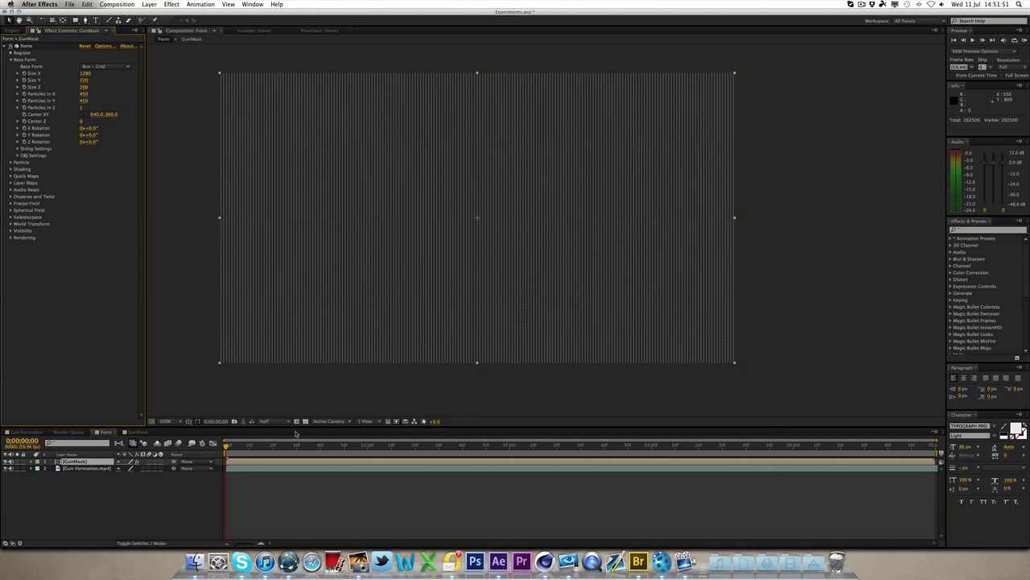
pyautogui.click(81, 461)
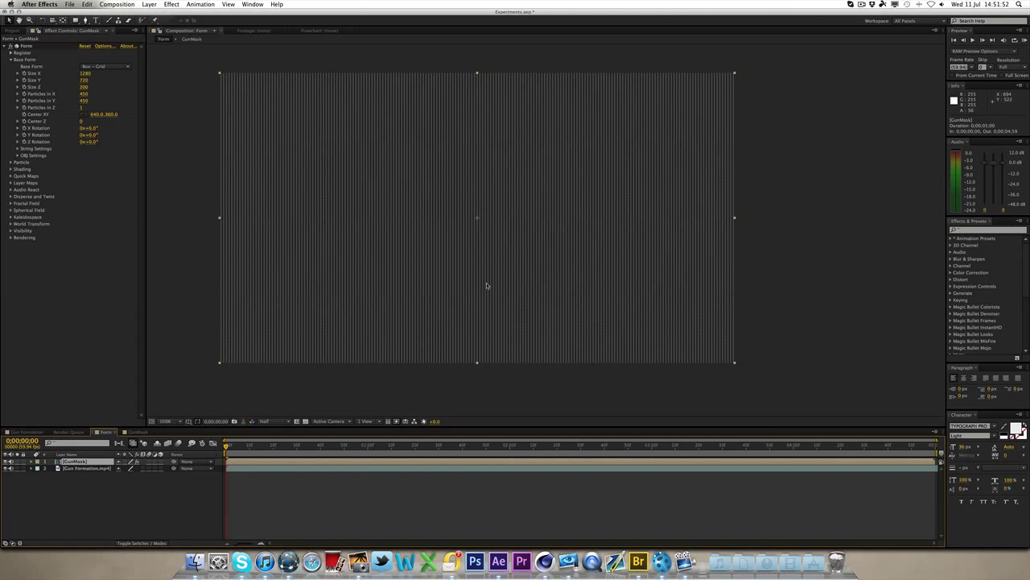
# - Set Form's Color and Alpha layer map to GunMask, using RGBA to RGBA mapped over XY
pyautogui.click(10, 184)
pyautogui.click(17, 190)
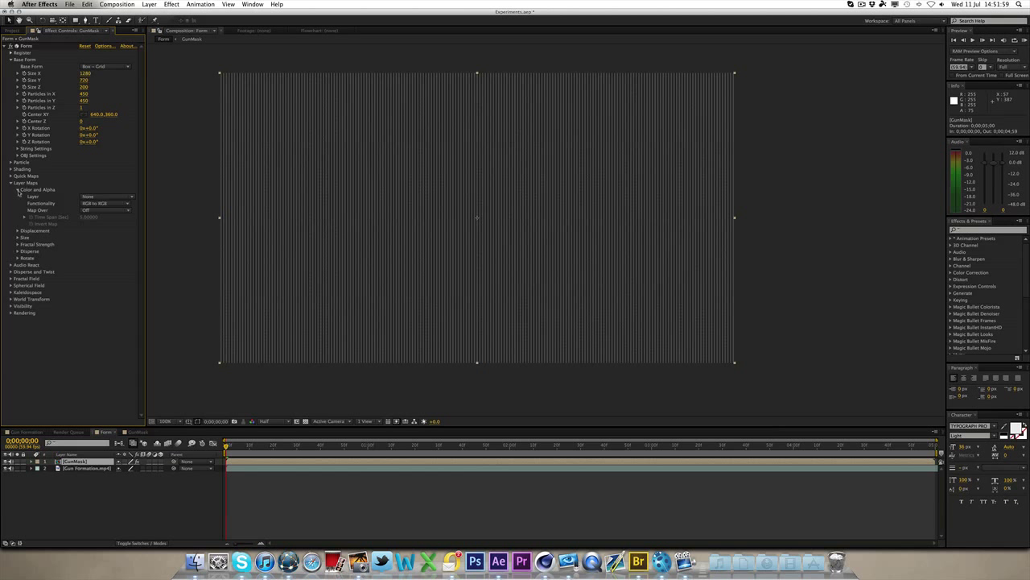
pyautogui.click(115, 199)
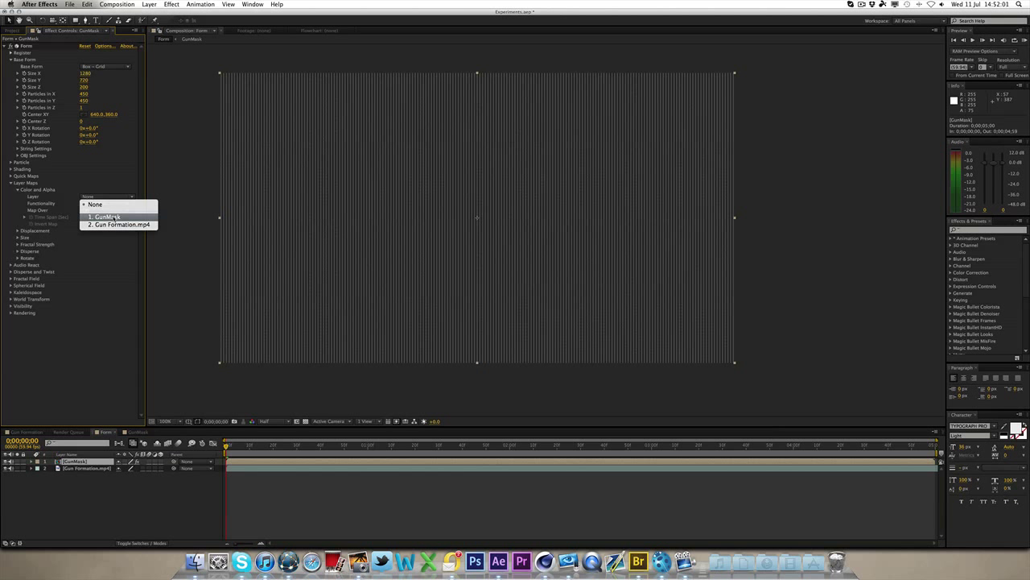
pyautogui.click(114, 218)
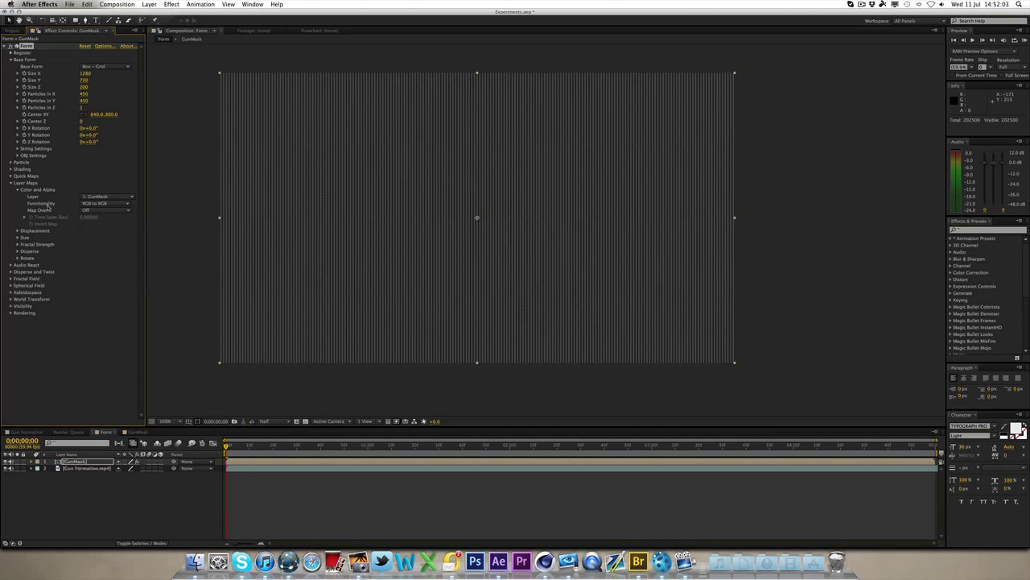
pyautogui.click(111, 207)
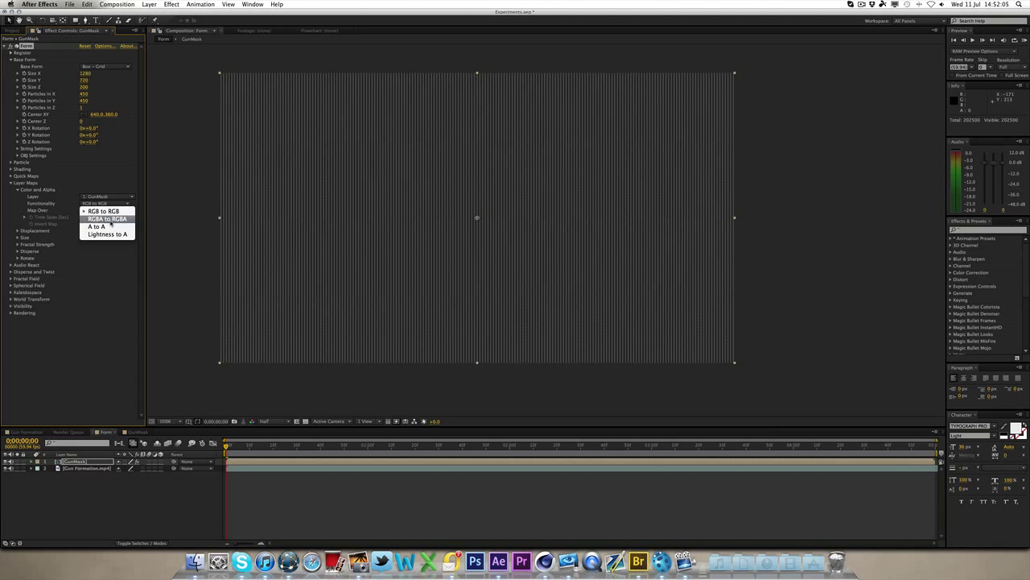
pyautogui.click(107, 220)
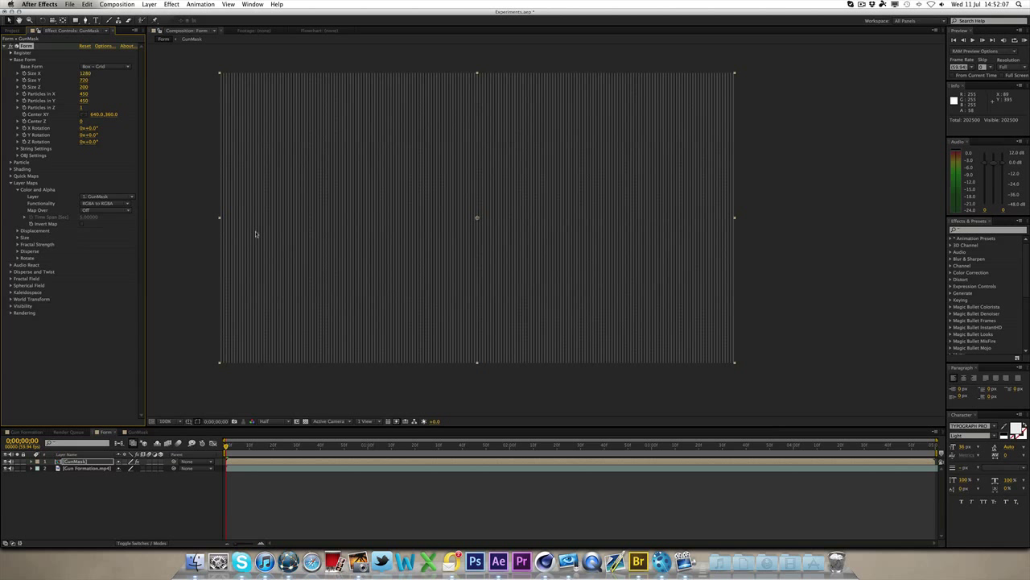
pyautogui.click(109, 209)
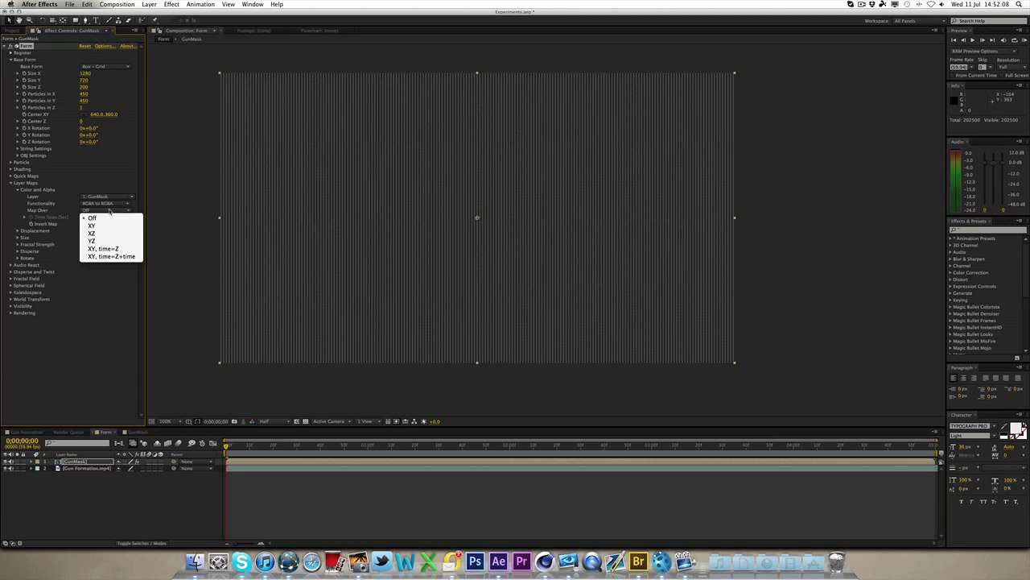
pyautogui.click(93, 225)
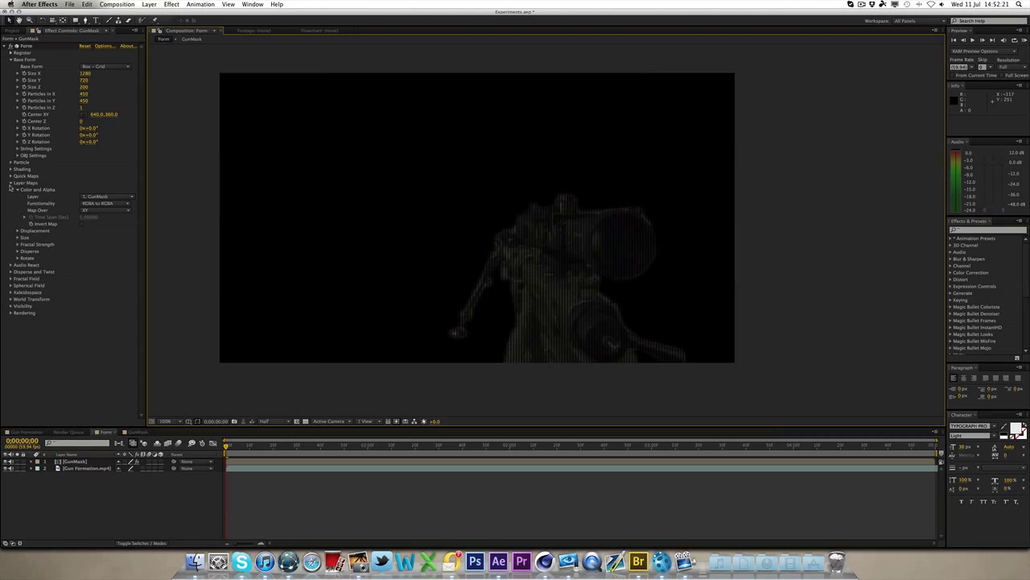
pyautogui.click(10, 183)
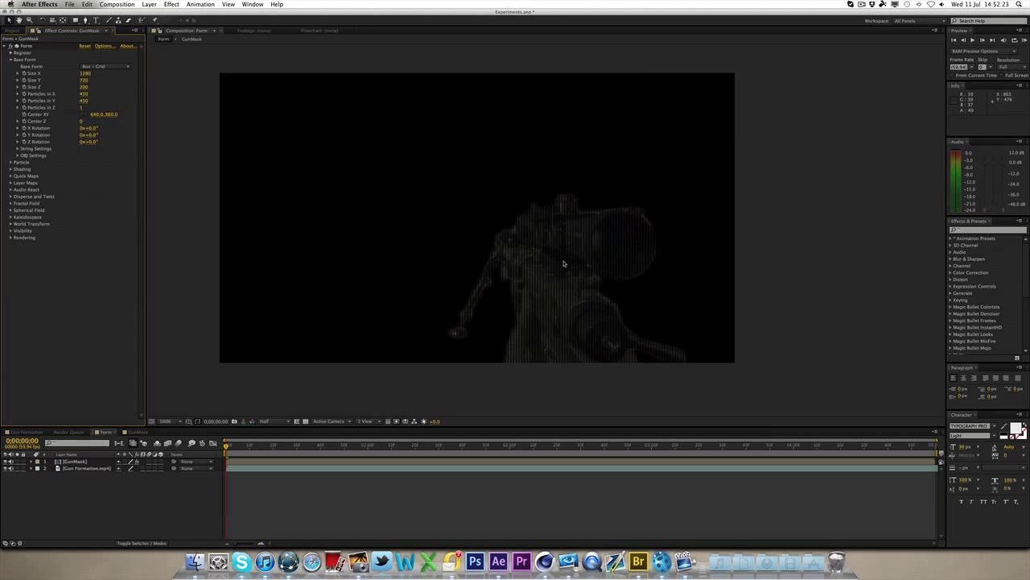
pyautogui.click(245, 460)
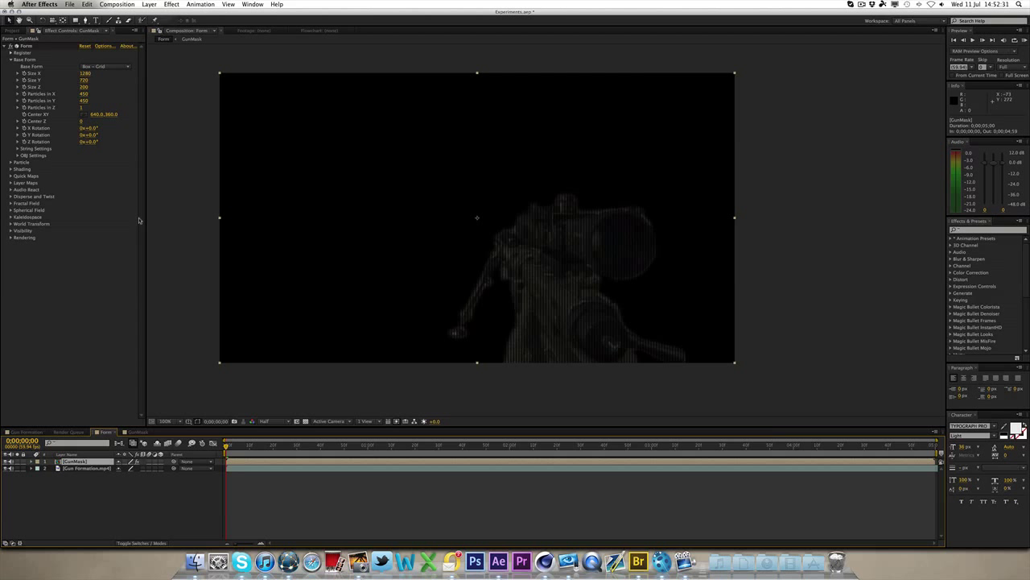
# - Set Fractal Field Displace to 750 and switch the viewer resolution to Full
pyautogui.click(10, 204)
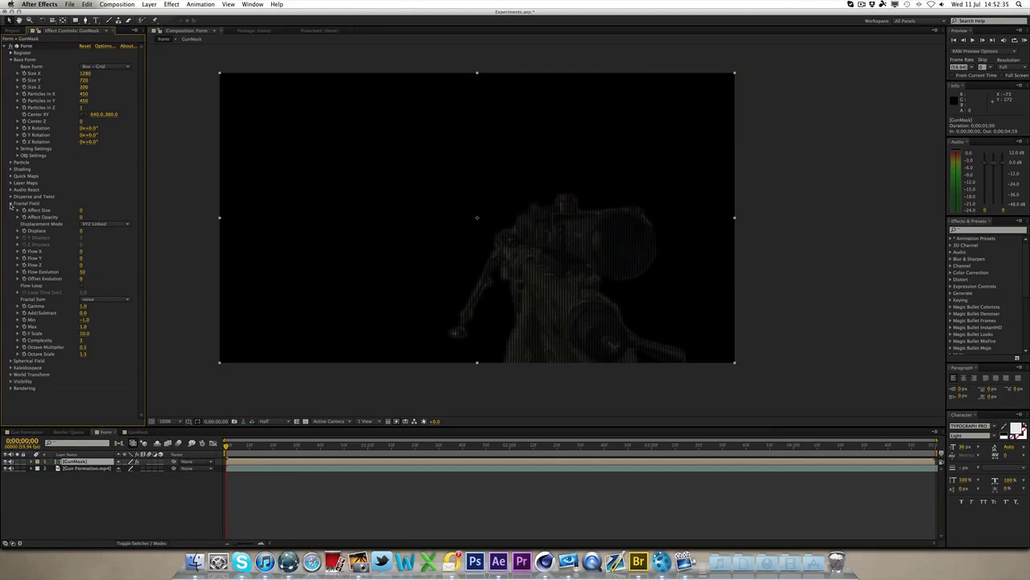
pyautogui.click(81, 232)
pyautogui.write('750')
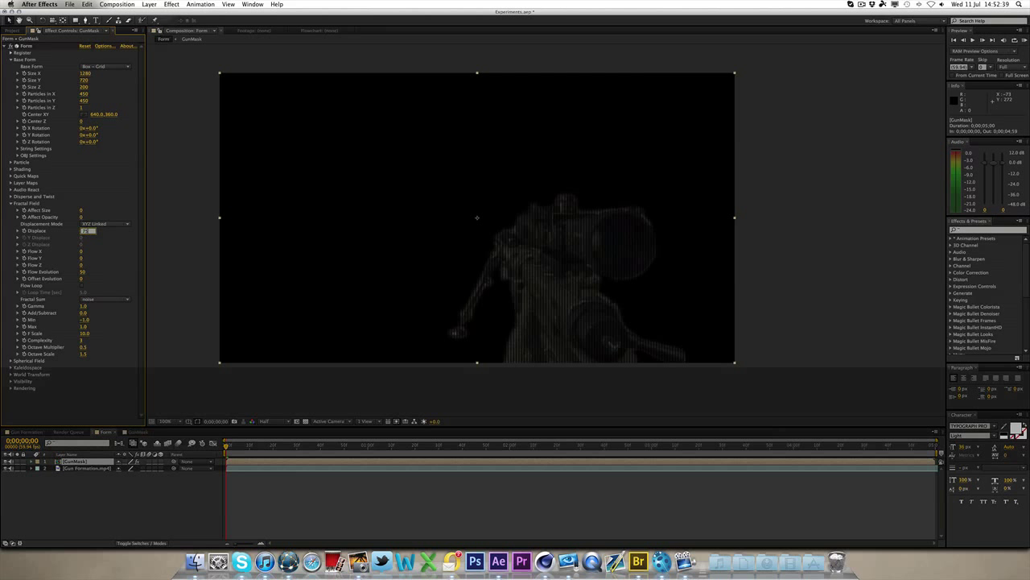
pyautogui.press('Return')
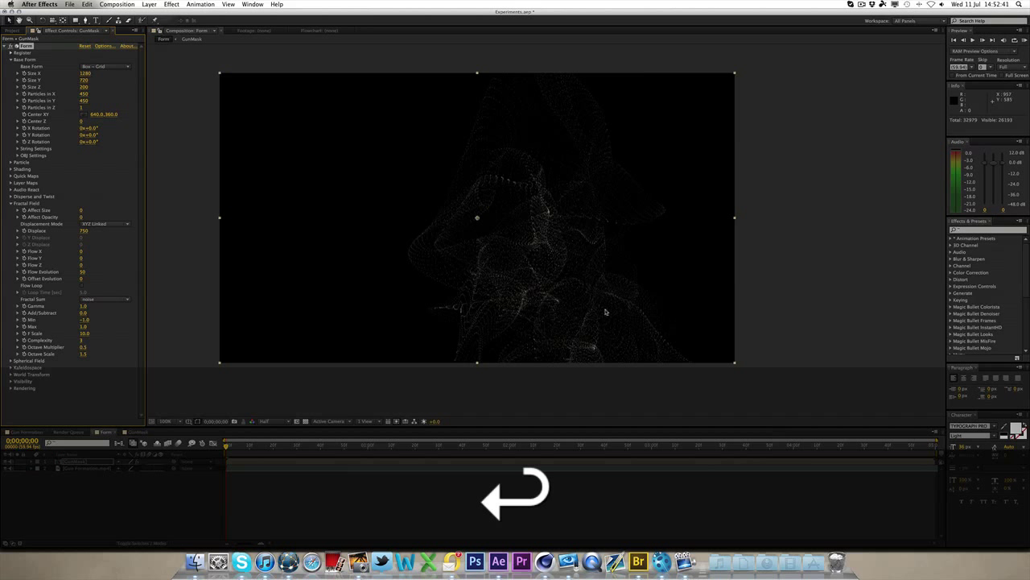
pyautogui.click(265, 421)
pyautogui.click(271, 441)
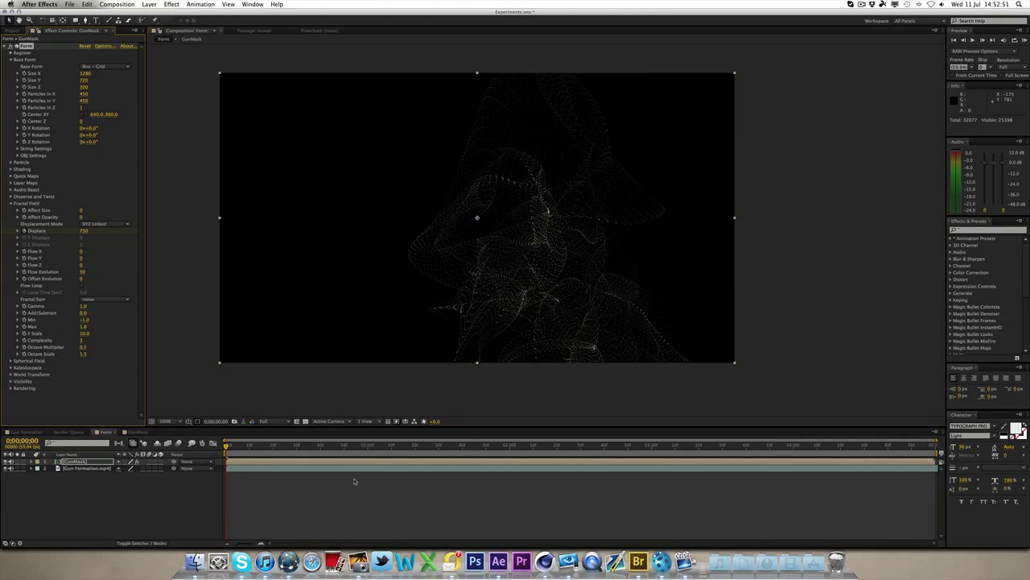
# - At 0;00;01;30 set Displace to 0, then scrub back to preview the settling
pyautogui.moveTo(368, 448); pyautogui.dragTo(440, 456)
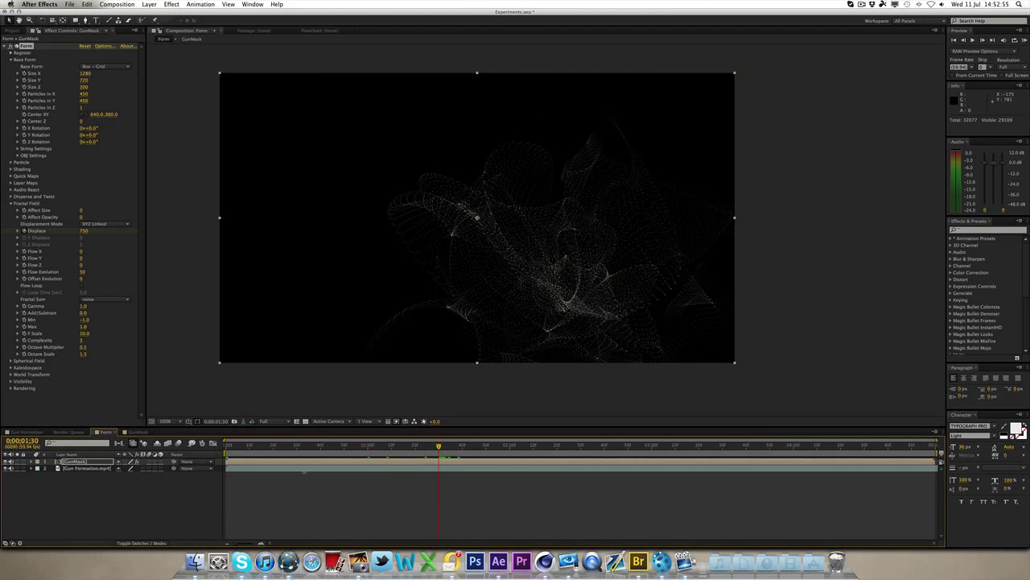
pyautogui.click(84, 231)
pyautogui.write('0')
pyautogui.press('Return')
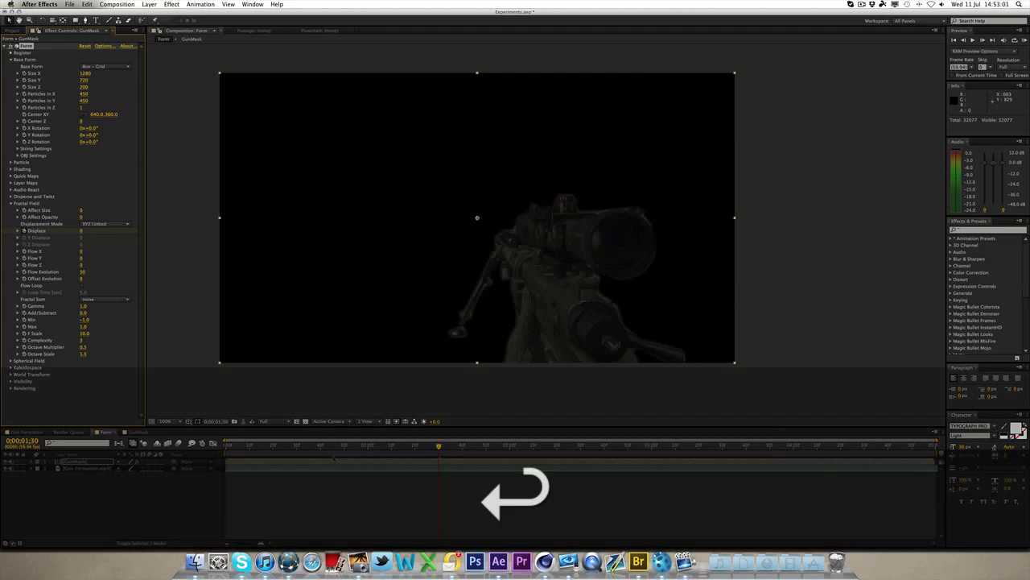
pyautogui.moveTo(231, 446); pyautogui.dragTo(207, 457)
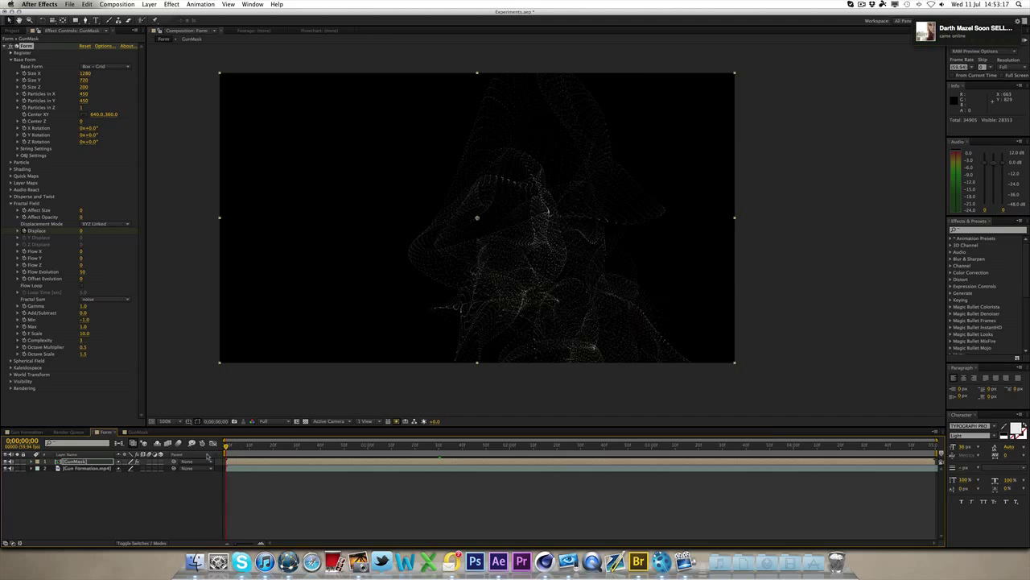
# - Close the Render Queue and GunMask comp tabs, then reveal GunMask's keyframed properties
pyautogui.click(26, 432)
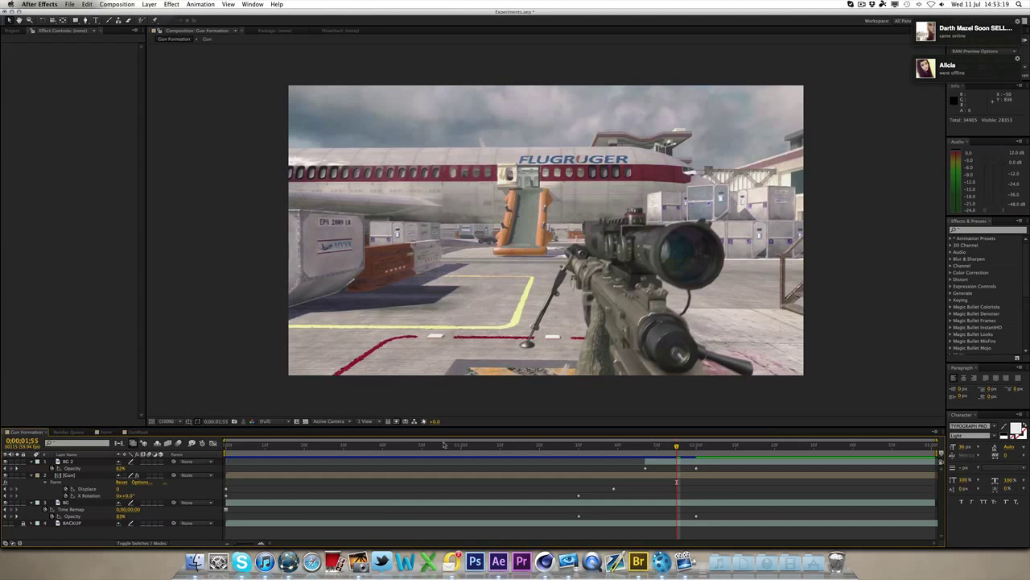
pyautogui.moveTo(306, 445); pyautogui.dragTo(531, 457)
pyautogui.click(133, 431)
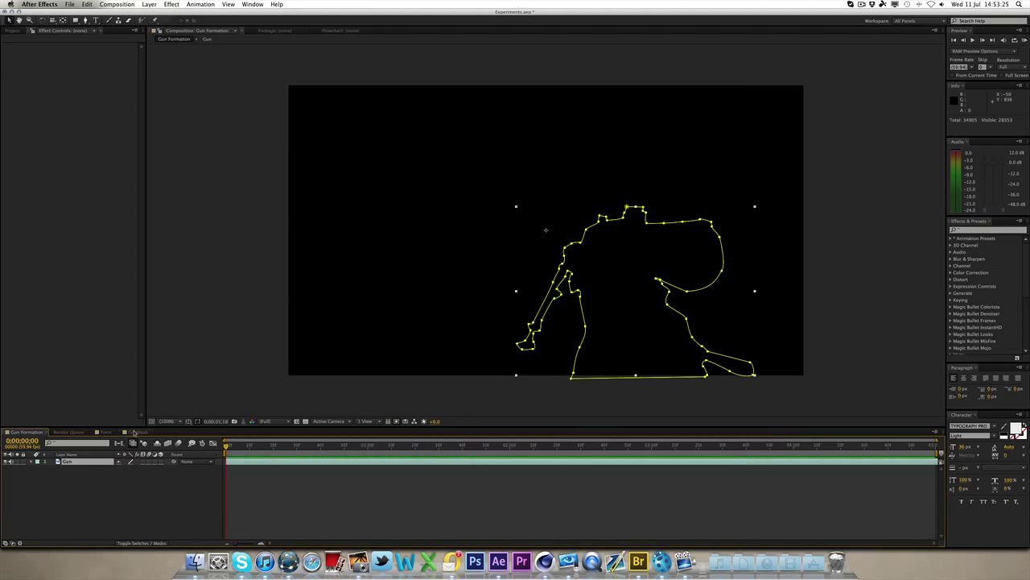
pyautogui.click(105, 431)
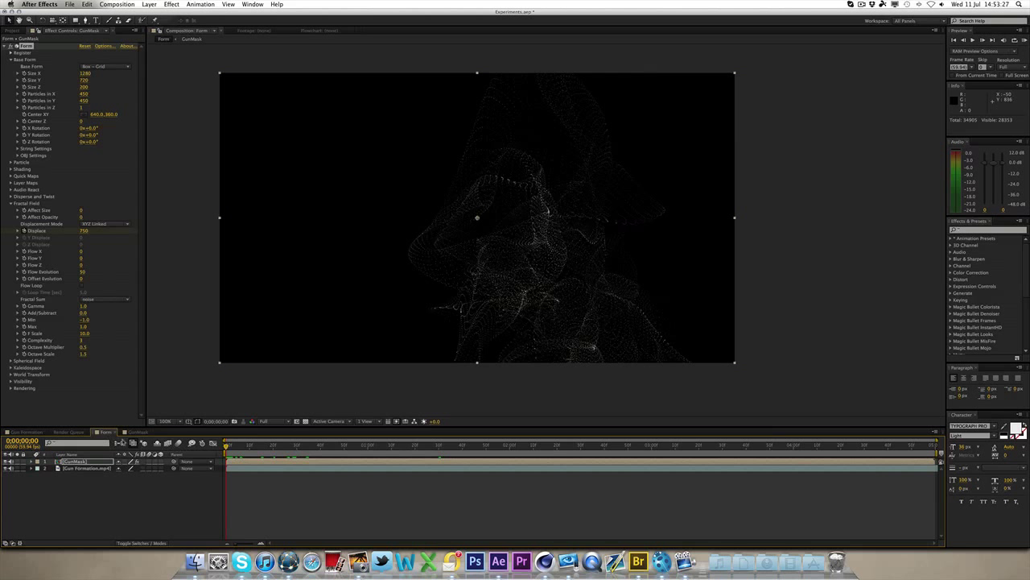
pyautogui.click(78, 436)
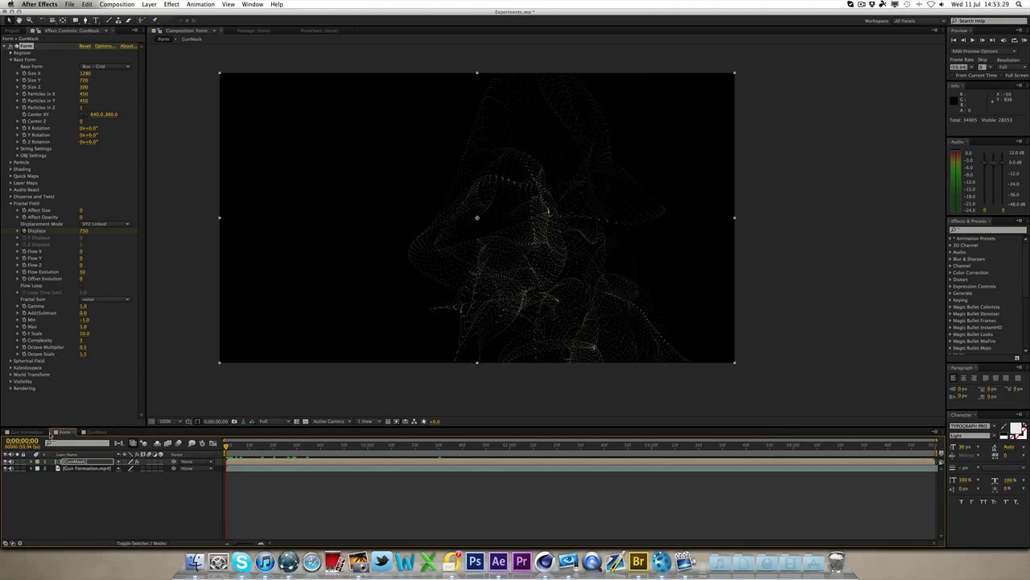
pyautogui.click(98, 432)
pyautogui.click(111, 433)
pyautogui.click(73, 462)
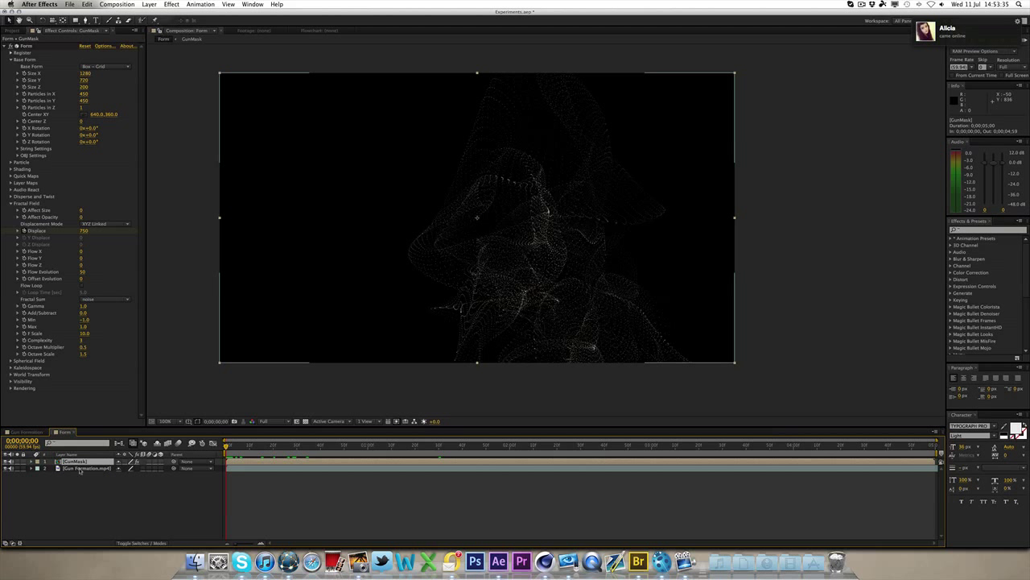
pyautogui.press('u')
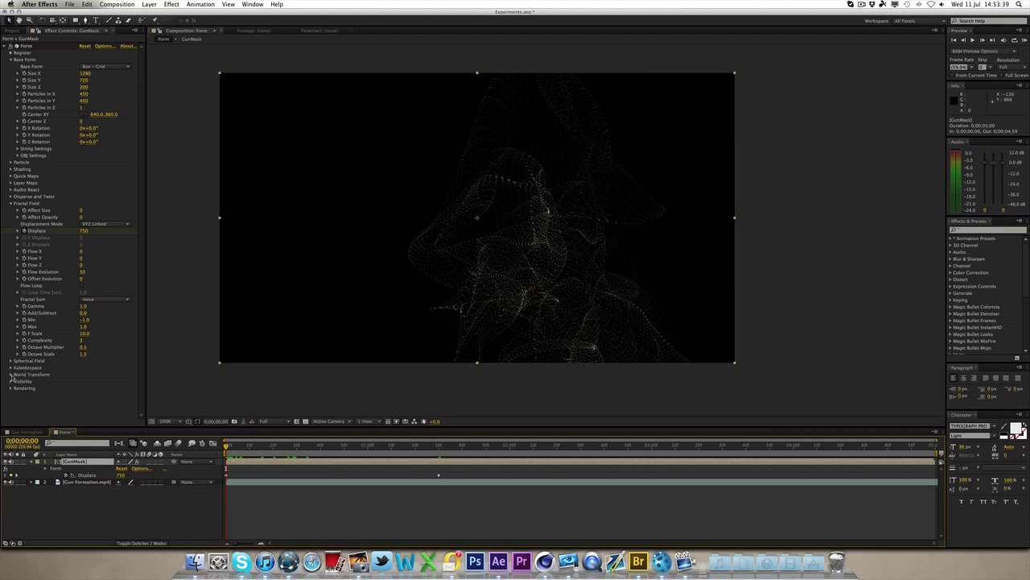
# - Keyframe World Transform rotations at the start: X −180°, Y 150°, Z 287°
pyautogui.click(11, 375)
pyautogui.scroll(-1, 15, 375)
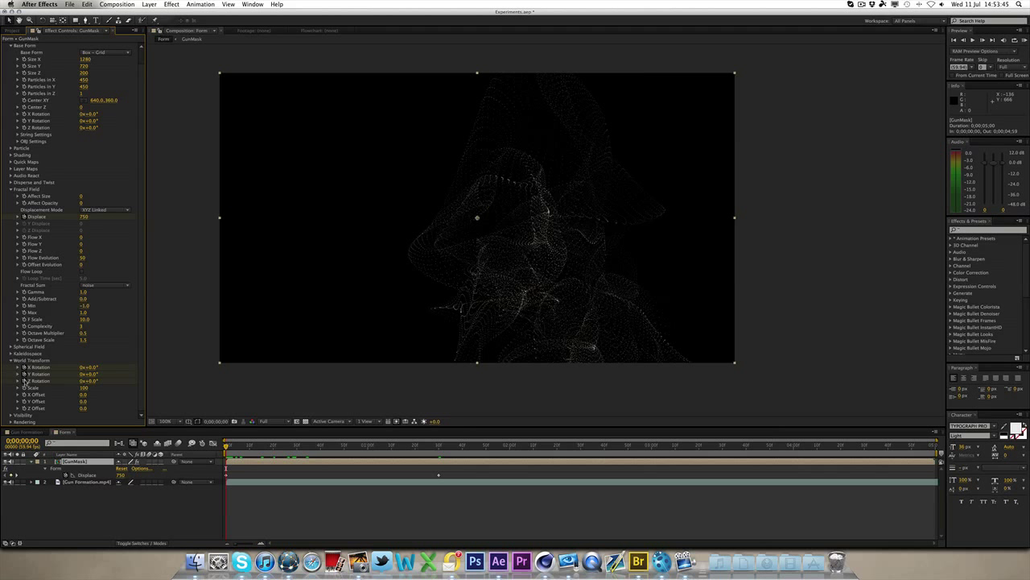
pyautogui.click(25, 373)
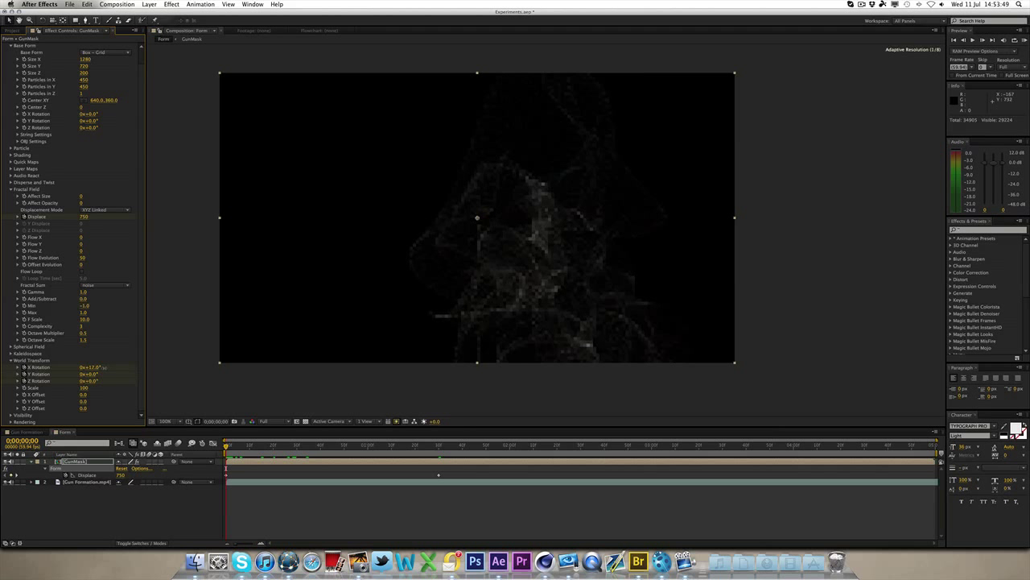
pyautogui.click(90, 367)
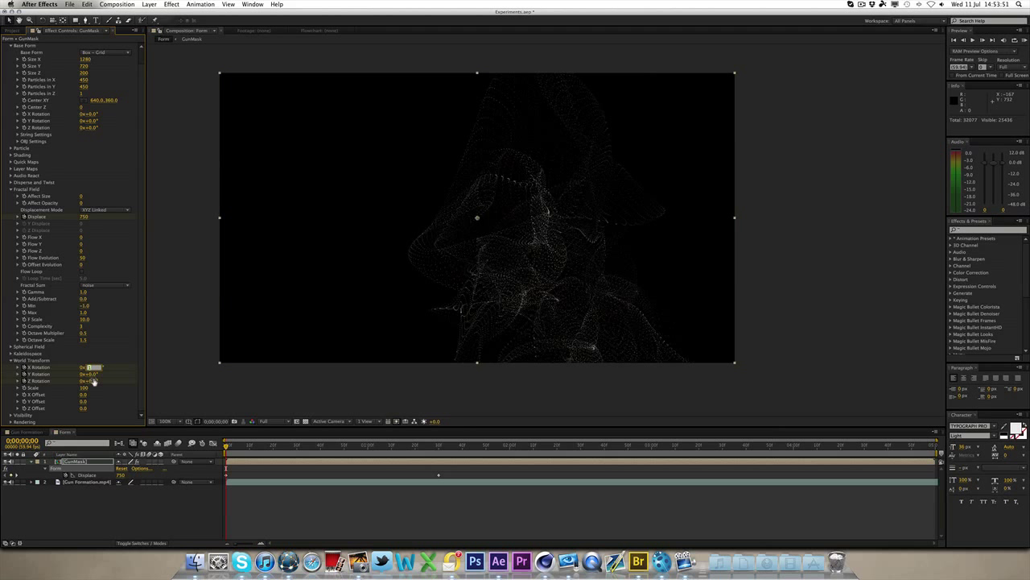
pyautogui.write('-180')
pyautogui.press('Return')
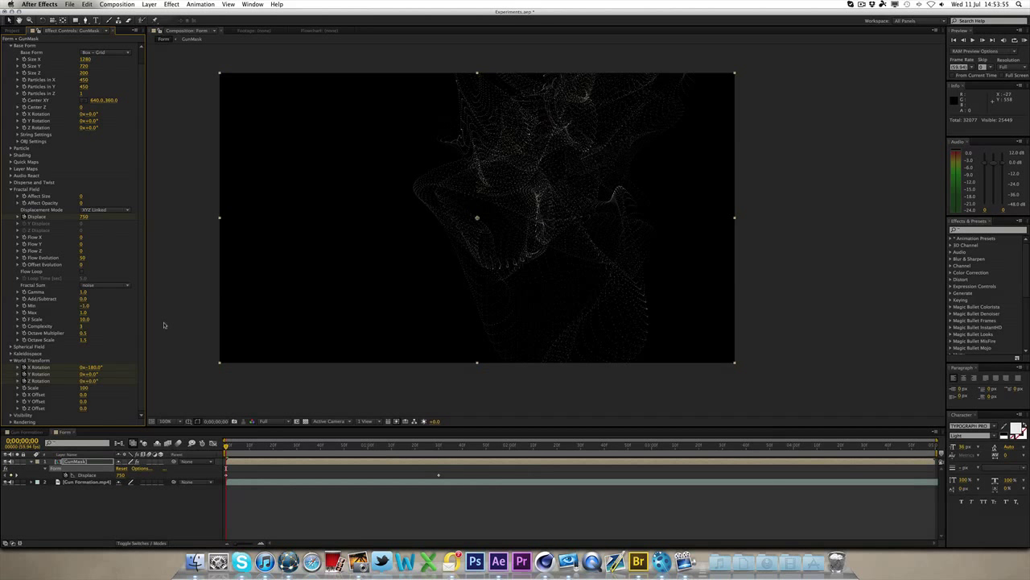
pyautogui.moveTo(106, 374); pyautogui.dragTo(155, 375)
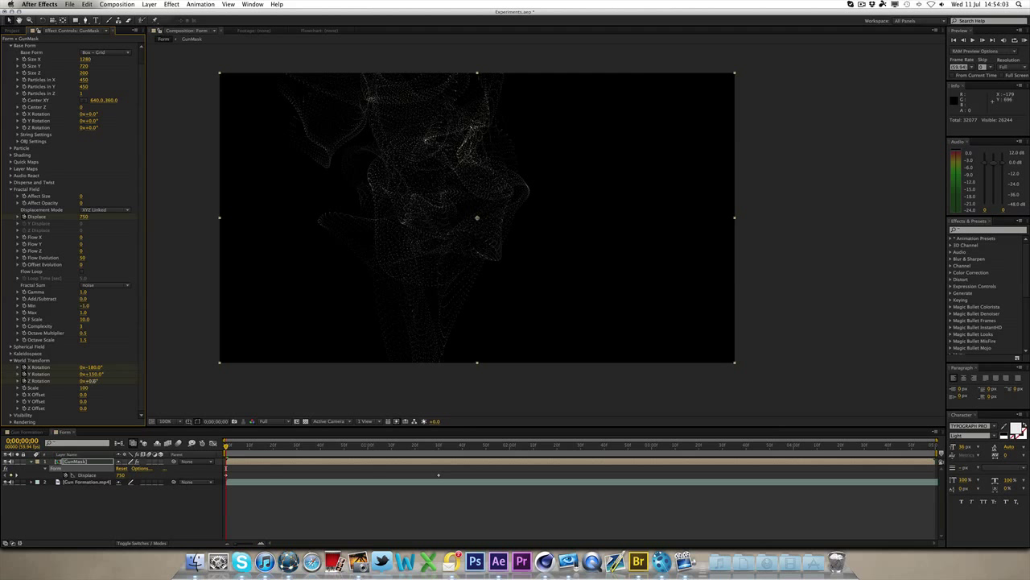
pyautogui.moveTo(87, 381); pyautogui.dragTo(87, 381)
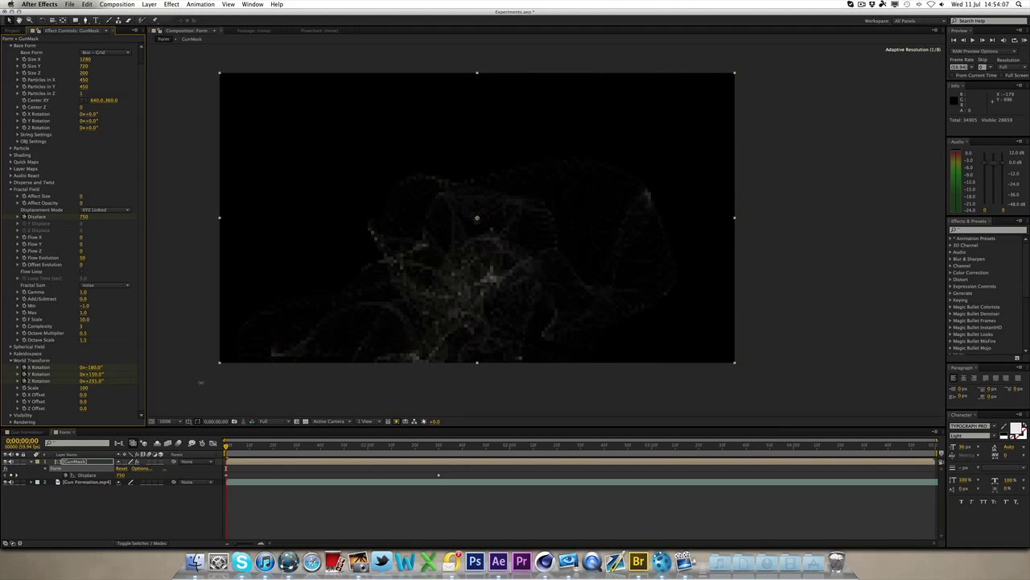
pyautogui.moveTo(200, 383); pyautogui.dragTo(211, 384)
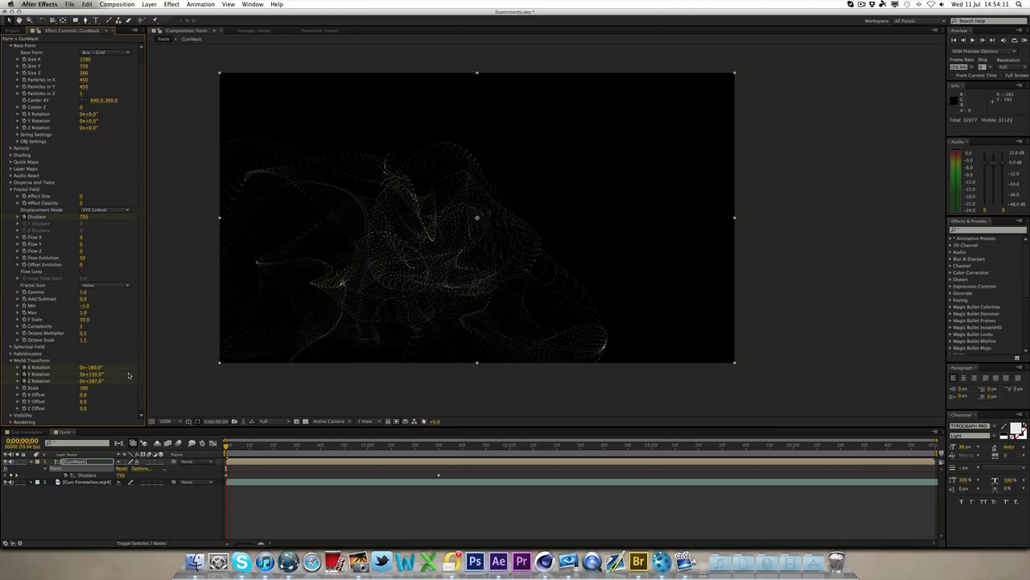
pyautogui.press('u')
pyautogui.press('u')
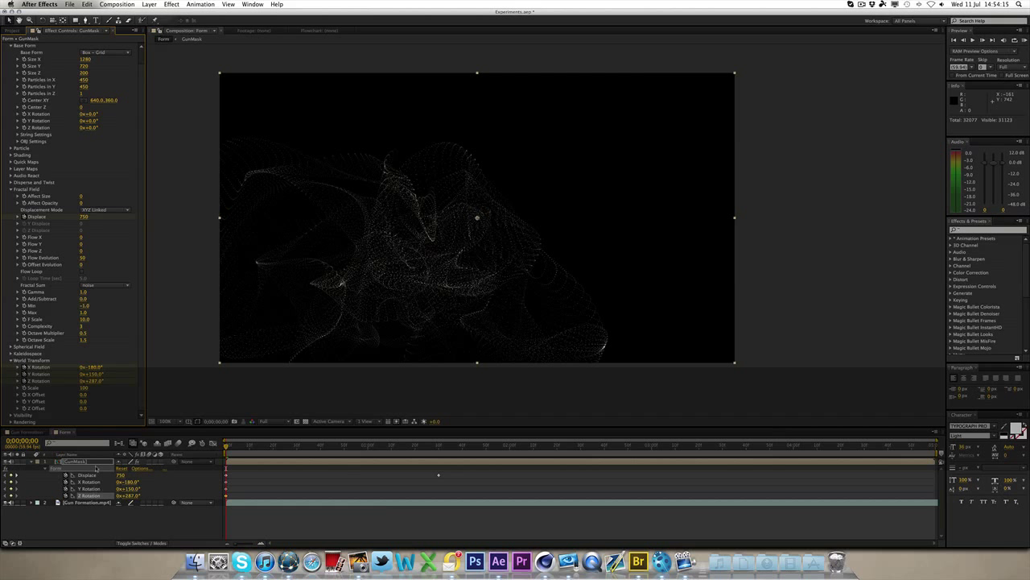
# - At 0;00;01;30 set World Transform X, Y and Z Rotation all to 0°
pyautogui.click(439, 447)
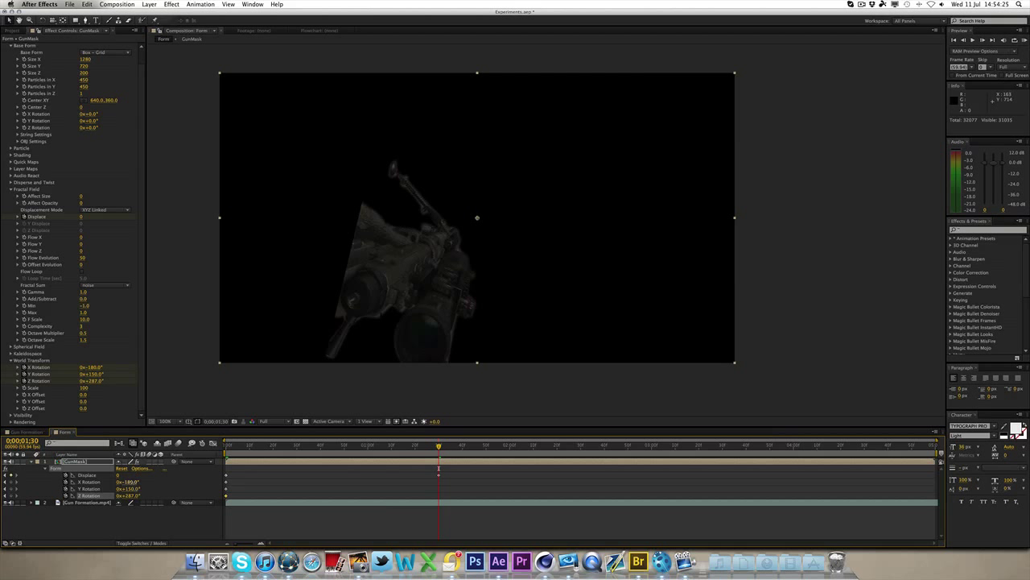
pyautogui.click(129, 481)
pyautogui.write('0x0')
pyautogui.press('Tab')
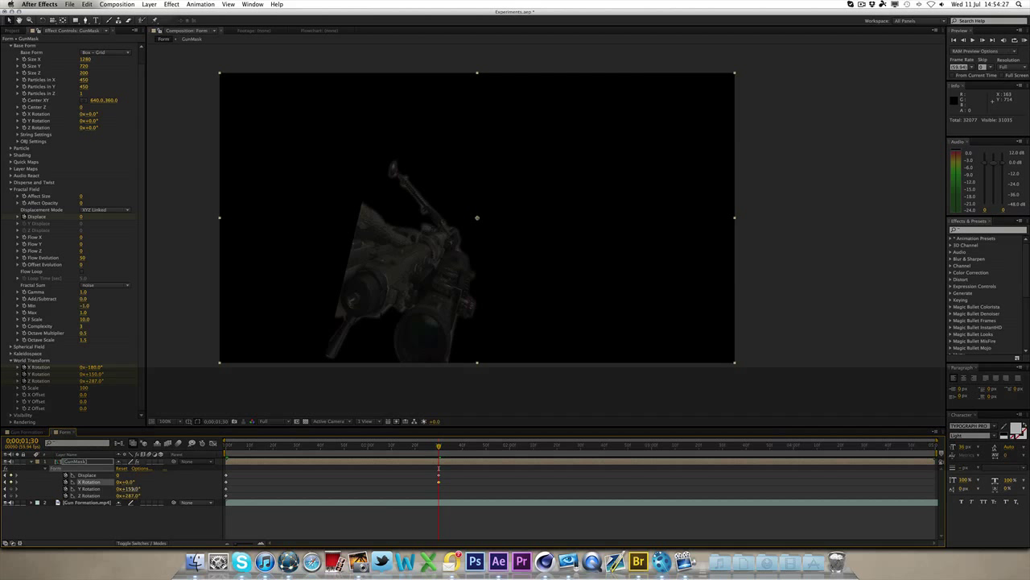
pyautogui.write('0x+0')
pyautogui.press('Tab')
pyautogui.write('0')
pyautogui.press('Return')
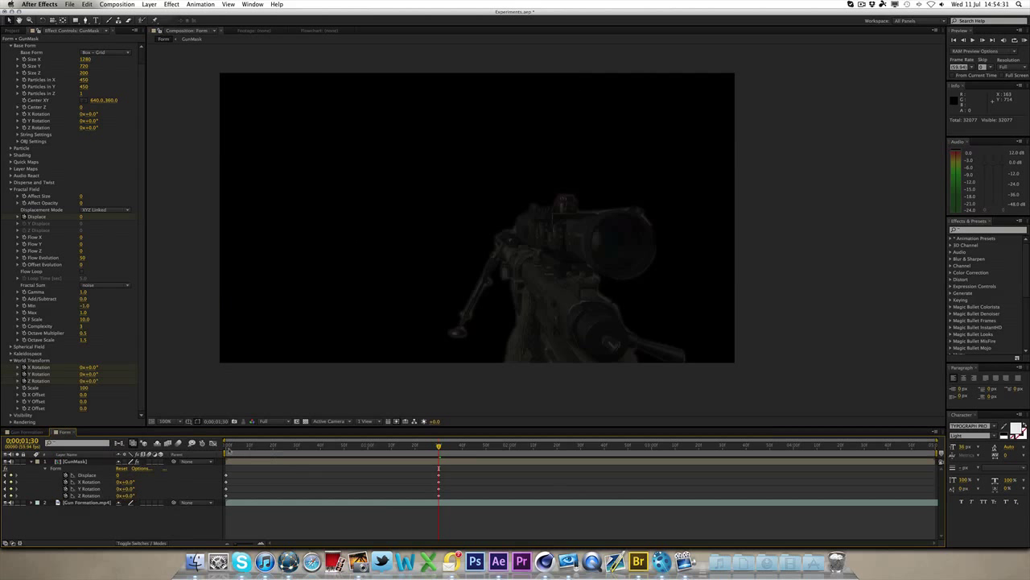
# - Preview the particles swirling into the gun, then select the Gun Formation.mp4 layer
pyautogui.click(243, 447)
pyautogui.moveTo(243, 447); pyautogui.dragTo(362, 461)
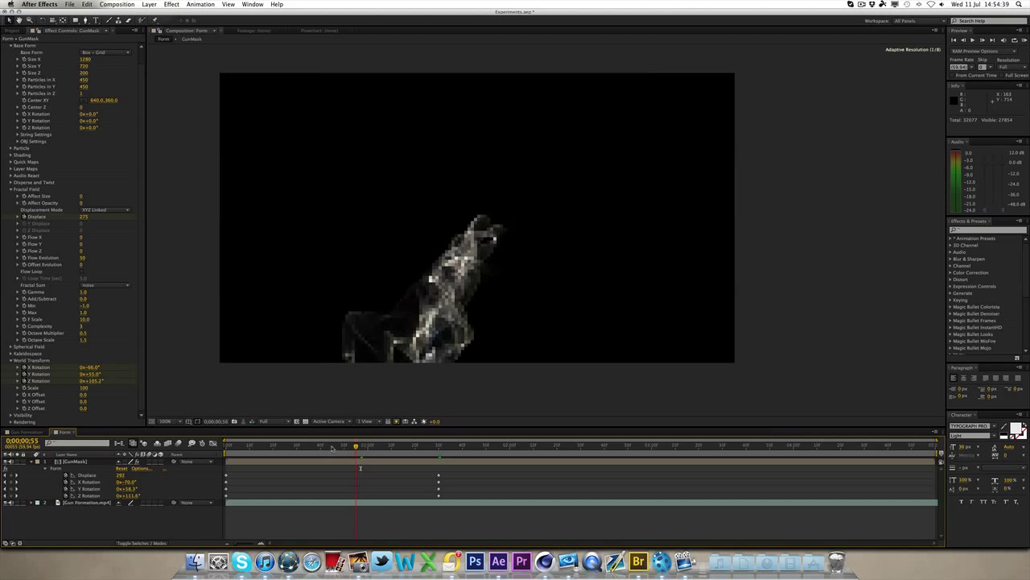
pyautogui.press('Home')
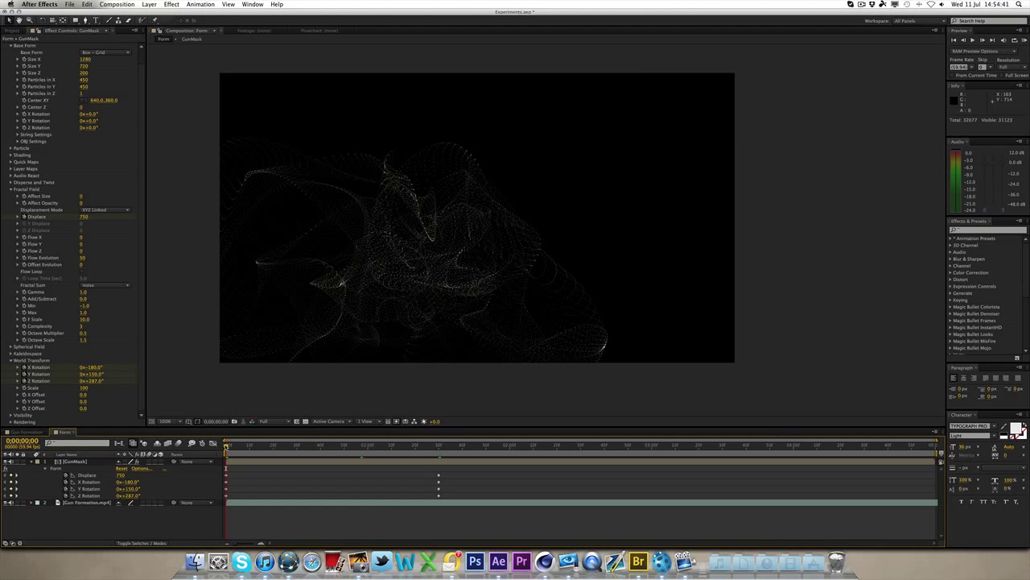
pyautogui.moveTo(228, 445); pyautogui.dragTo(451, 447)
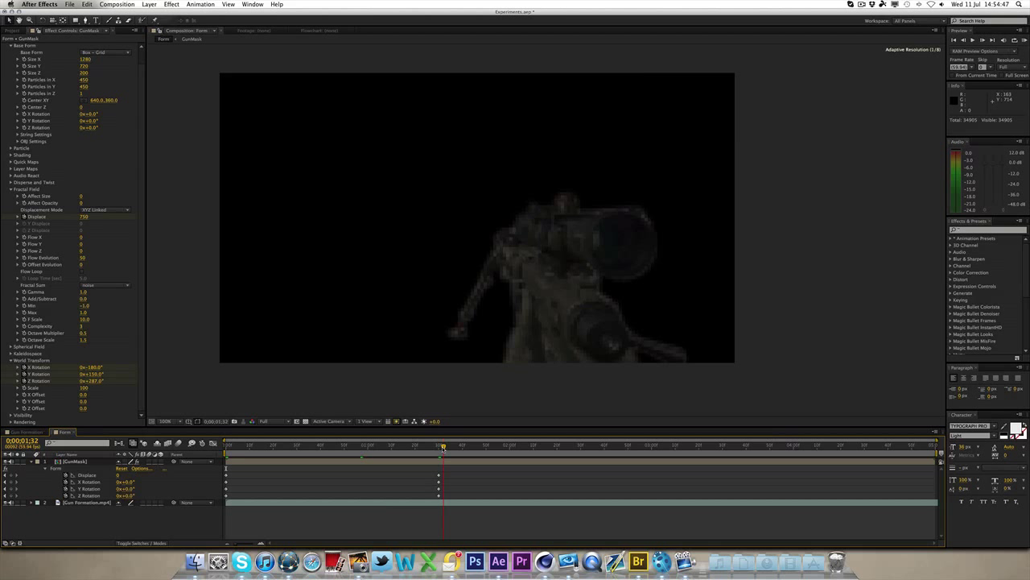
pyautogui.moveTo(443, 448); pyautogui.dragTo(439, 448)
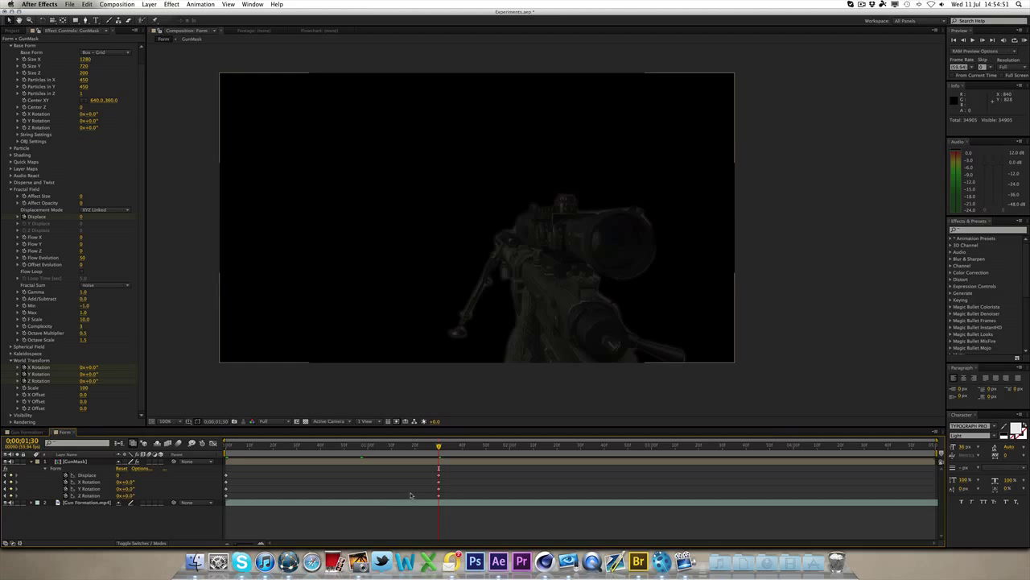
pyautogui.click(234, 448)
pyautogui.press('space')
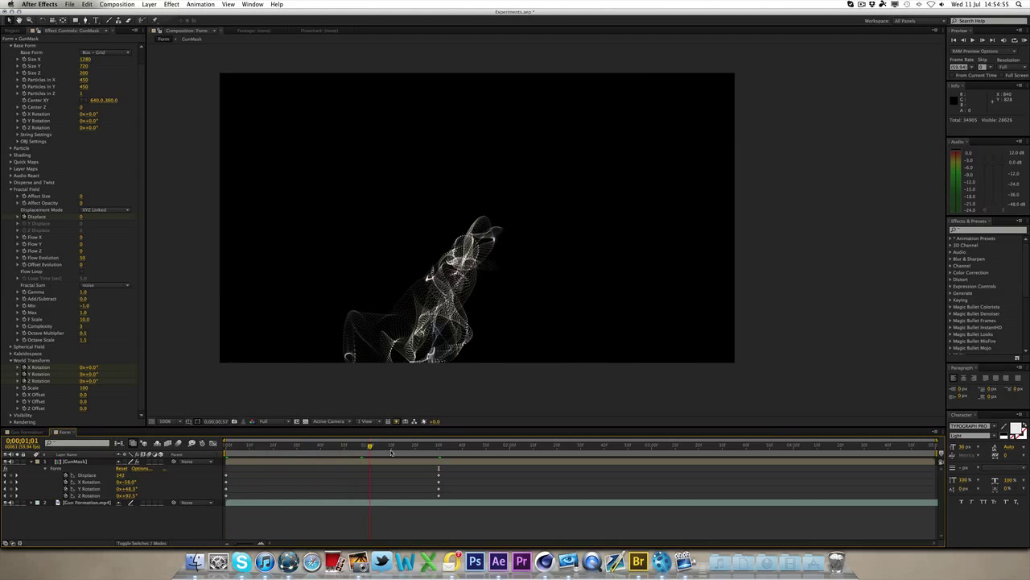
pyautogui.moveTo(391, 448); pyautogui.dragTo(439, 448)
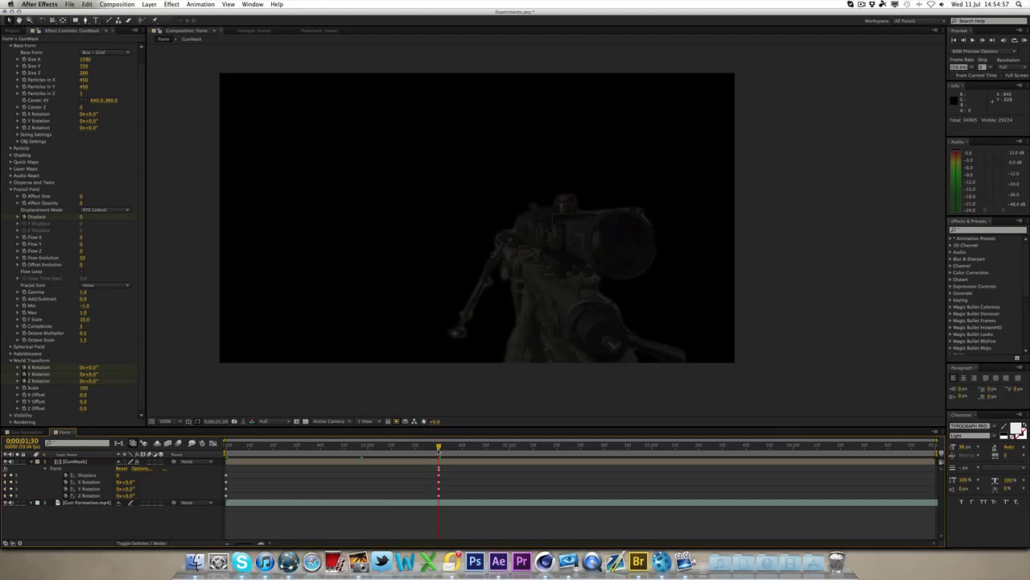
pyautogui.click(294, 505)
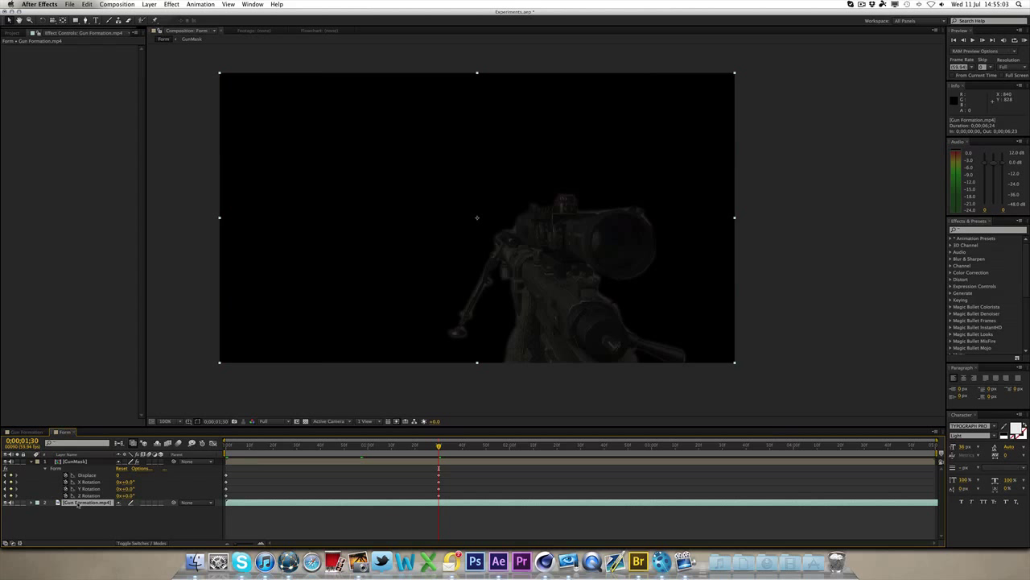
# - Collapse GunMask and apply Time > Freeze Frame to the Gun Formation.mp4 layer
pyautogui.click(32, 461)
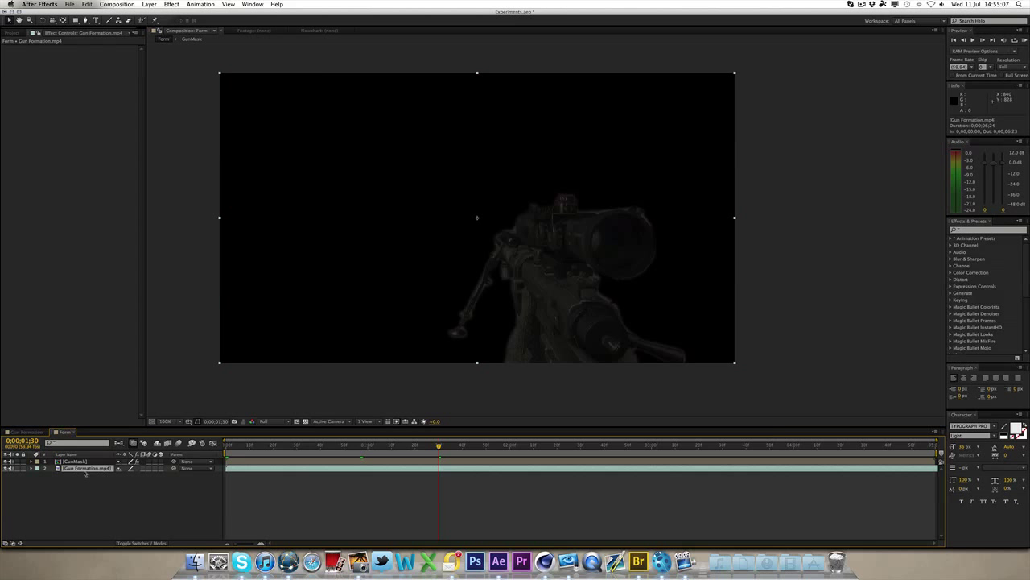
pyautogui.click(227, 448)
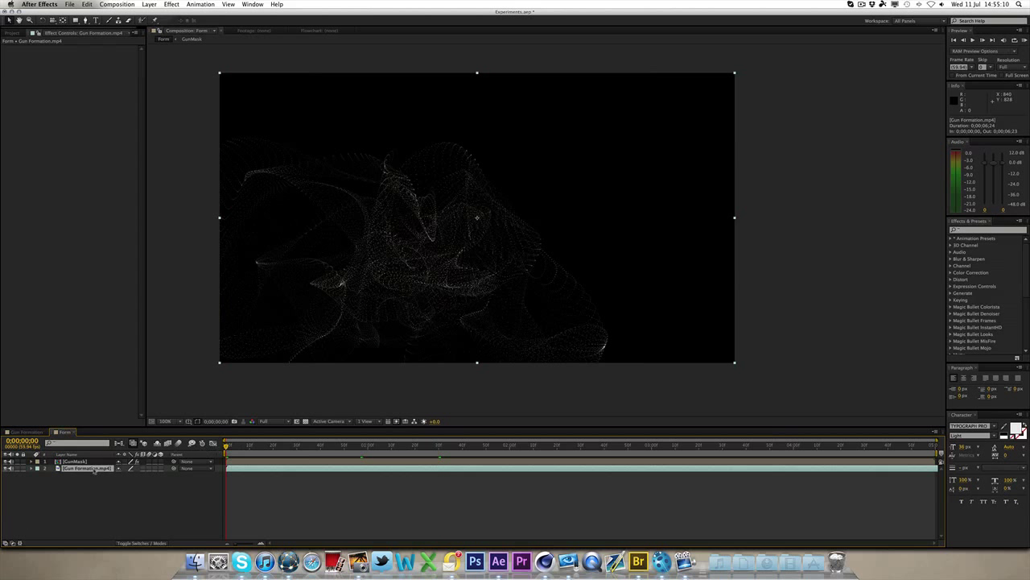
pyautogui.rightClick(95, 471)
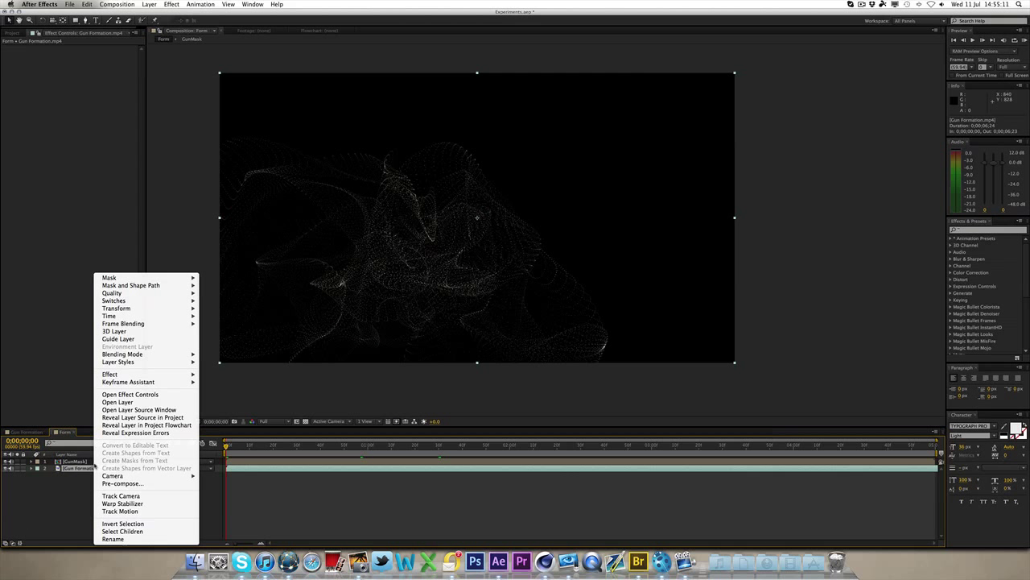
pyautogui.moveTo(181, 315)
pyautogui.click(240, 316)
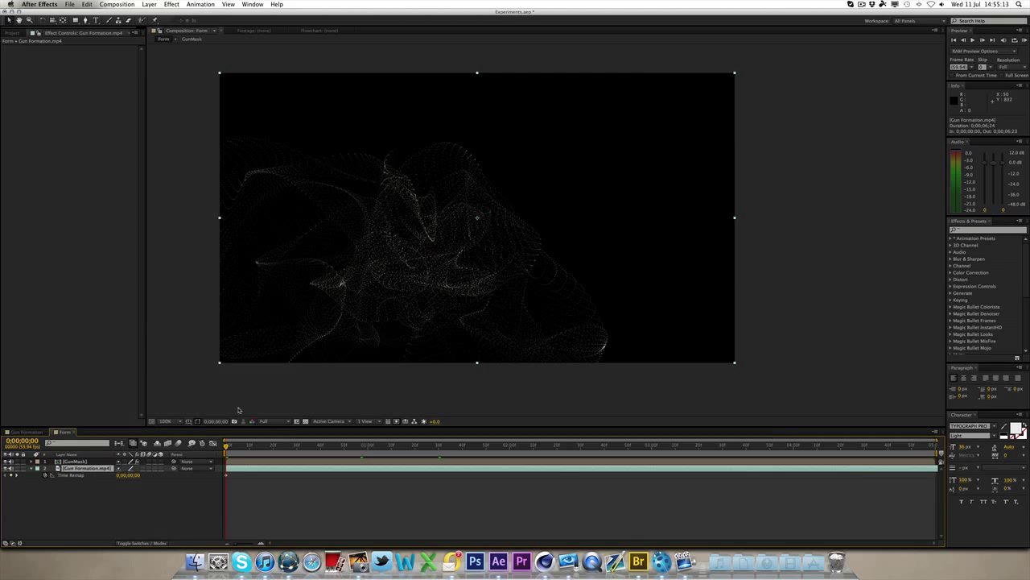
pyautogui.press('super+z')
pyautogui.rightClick(87, 473)
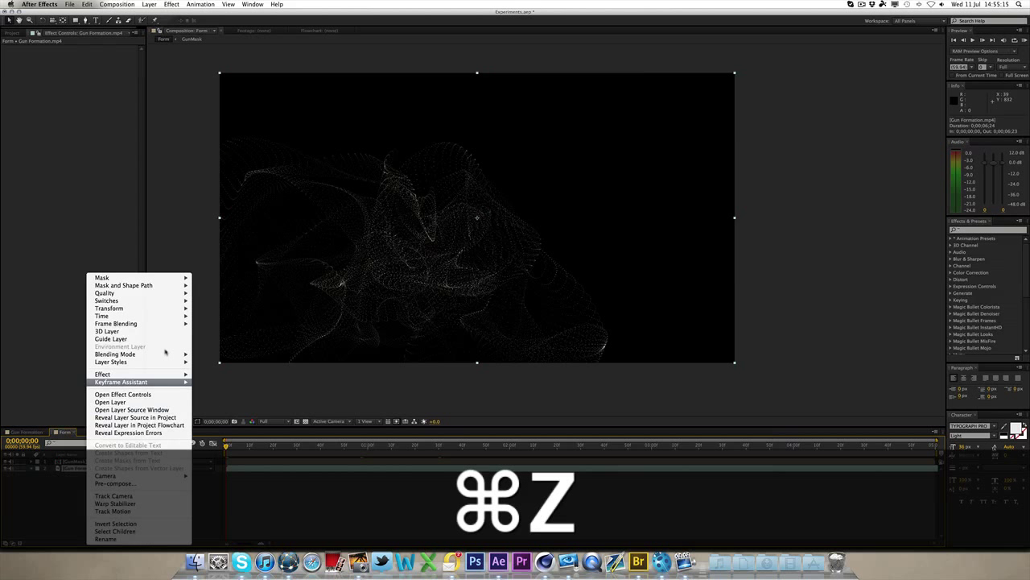
pyautogui.moveTo(181, 316)
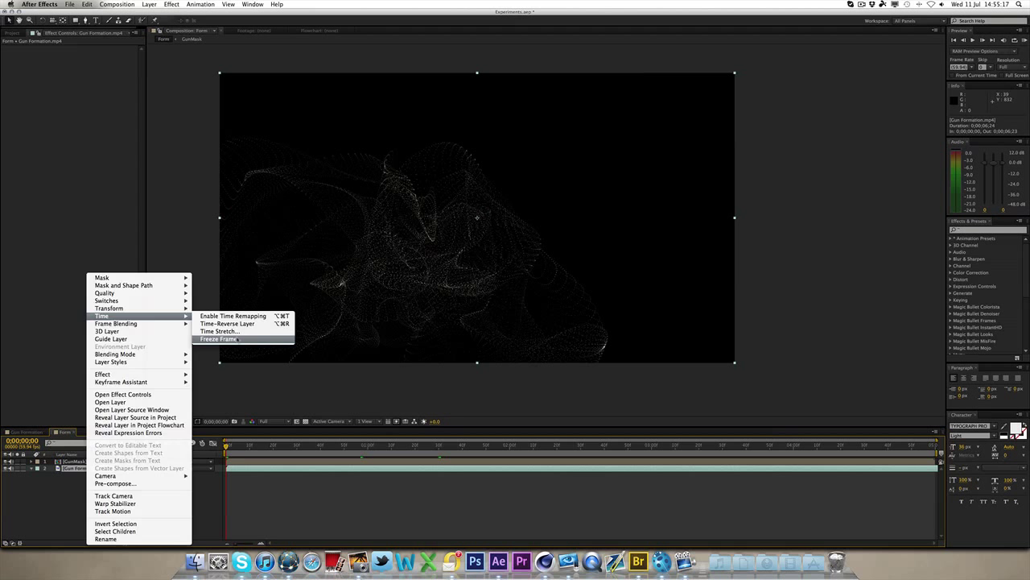
pyautogui.click(237, 339)
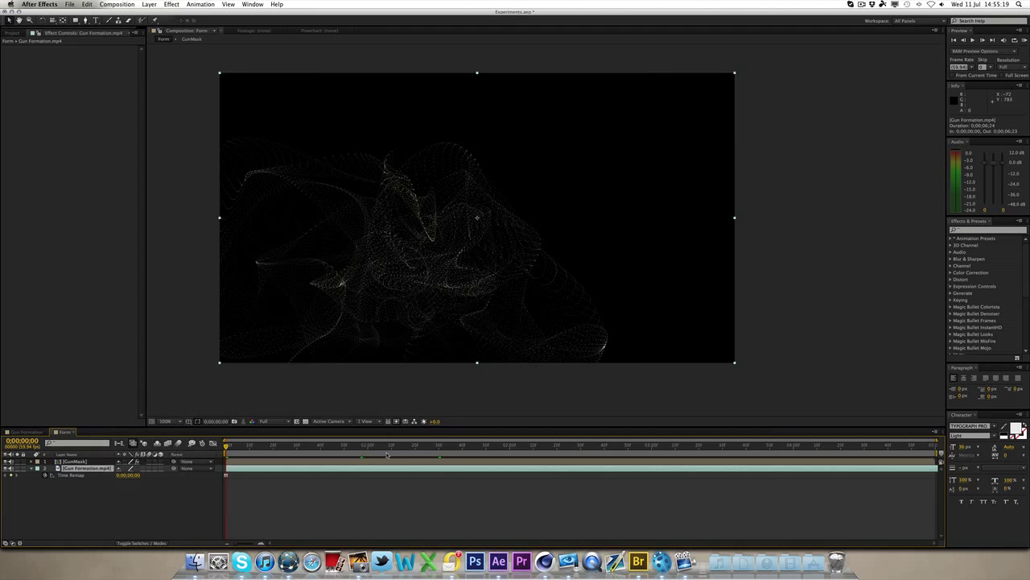
# - Move the frozen layer above GunMask and make it start at 0;00;01;30
pyautogui.click(439, 450)
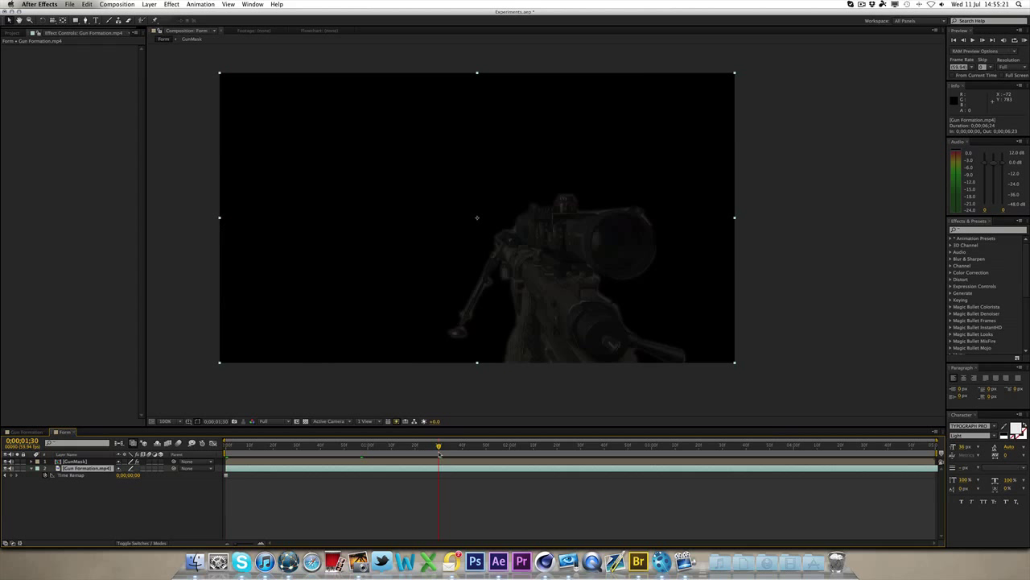
pyautogui.moveTo(102, 474); pyautogui.dragTo(103, 462)
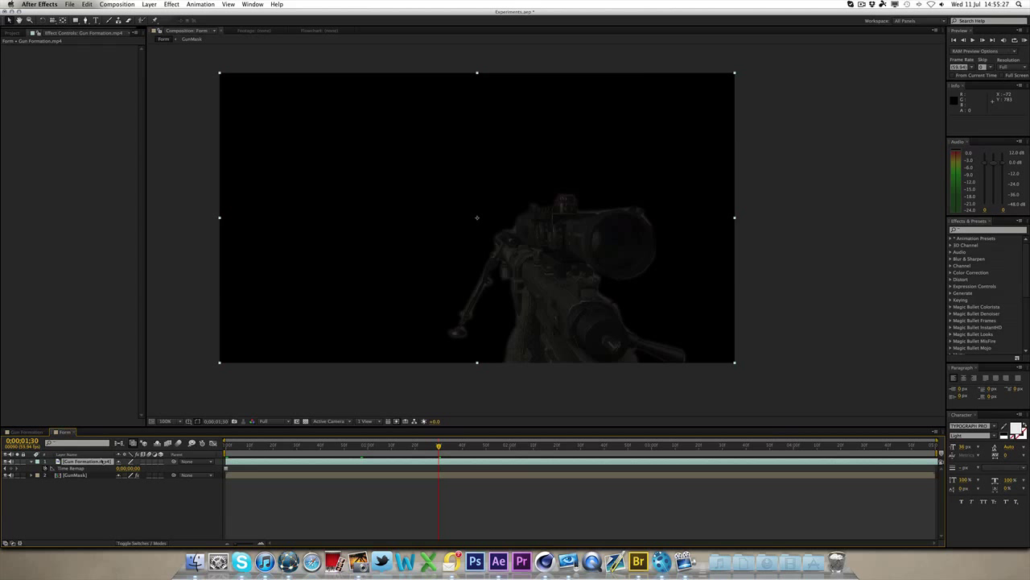
pyautogui.hotkey('alt', '[')
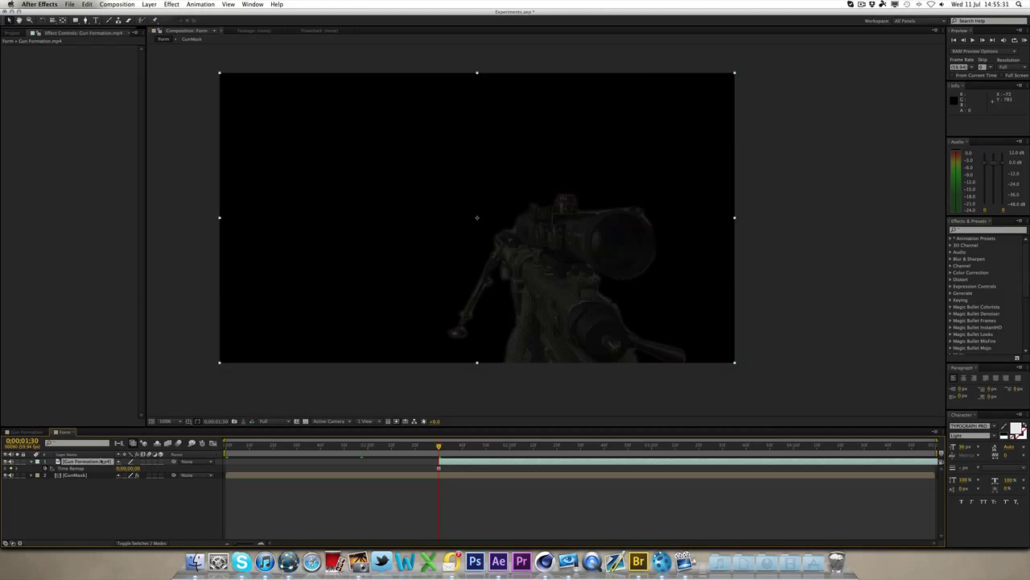
pyautogui.press('t')
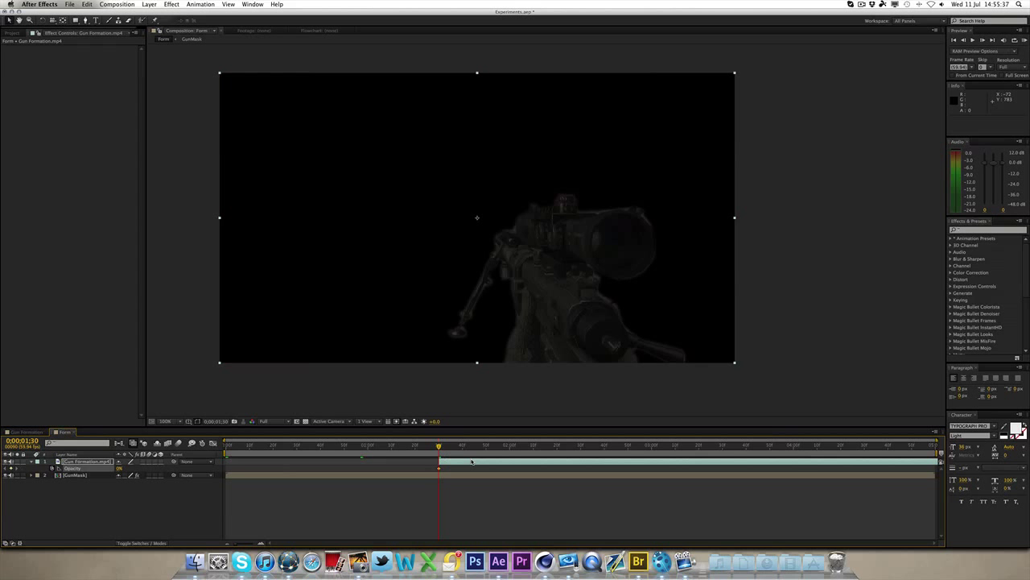
# - Keyframe the Gun Formation layer's Opacity to 100% at 0;00;01;40 and preview the fade-in
pyautogui.click(463, 453)
pyautogui.moveTo(119, 469); pyautogui.dragTo(206, 473)
pyautogui.click(147, 500)
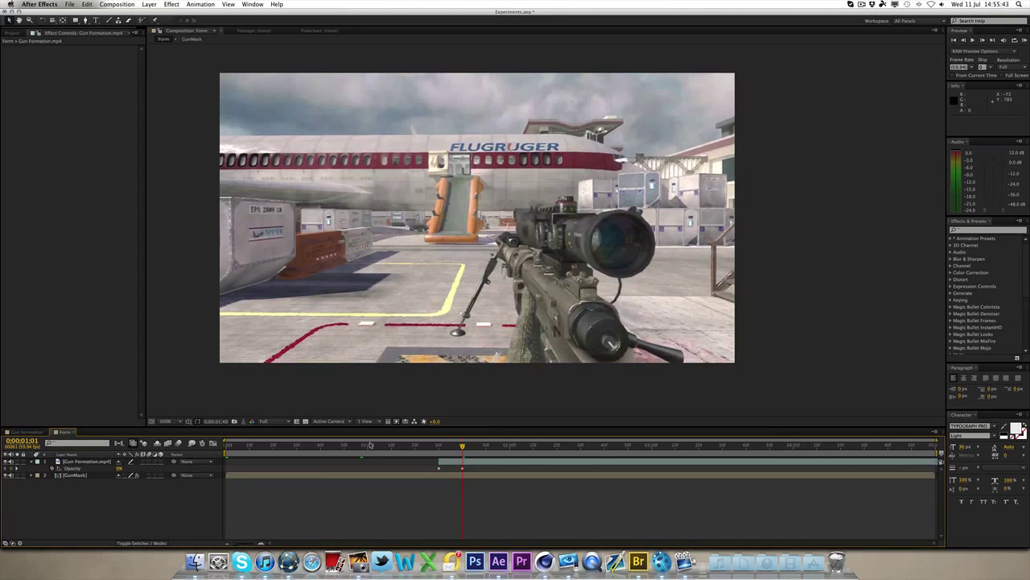
pyautogui.moveTo(370, 446); pyautogui.dragTo(441, 448)
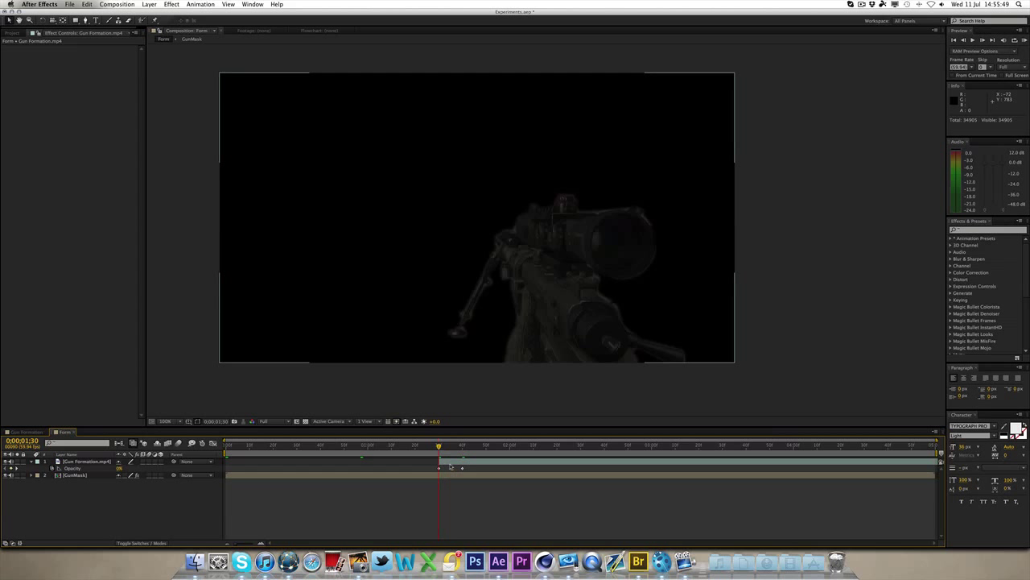
pyautogui.click(450, 464)
# - Duplicate the Gun Formation layer, preview the fade to full opacity, and select the top copy
pyautogui.press('super+d')
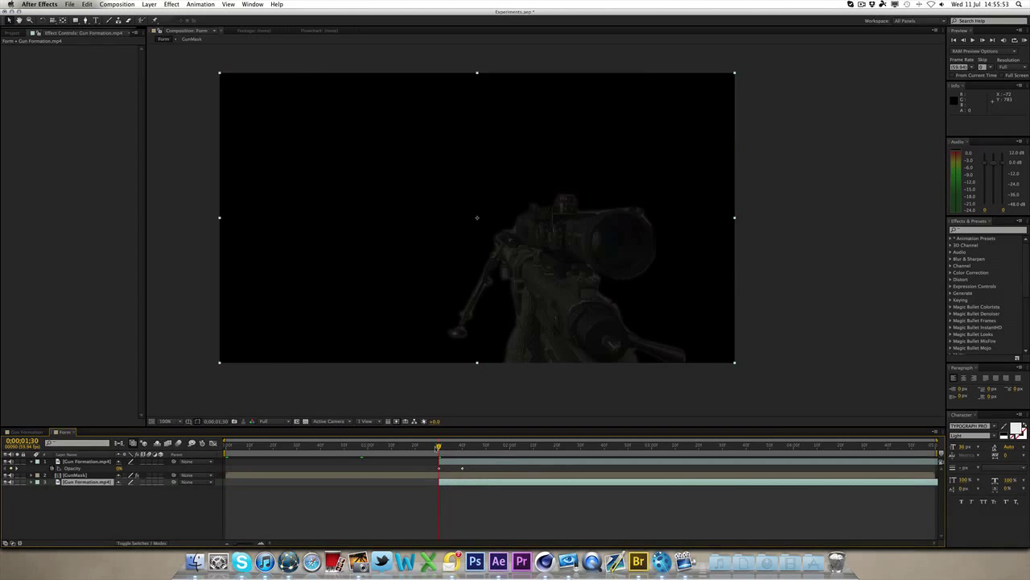
pyautogui.moveTo(440, 447); pyautogui.dragTo(442, 448)
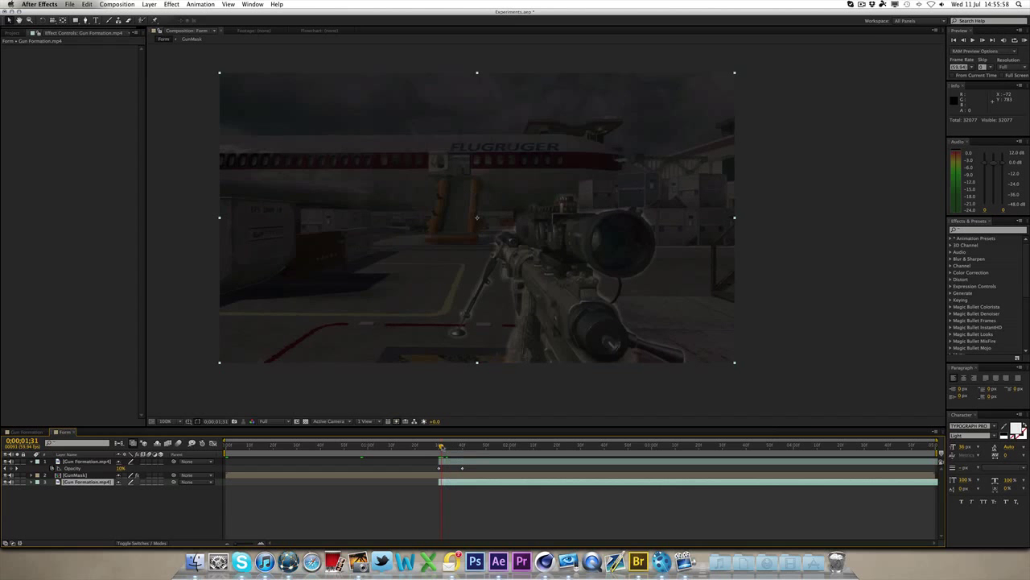
pyautogui.moveTo(441, 448); pyautogui.dragTo(453, 448)
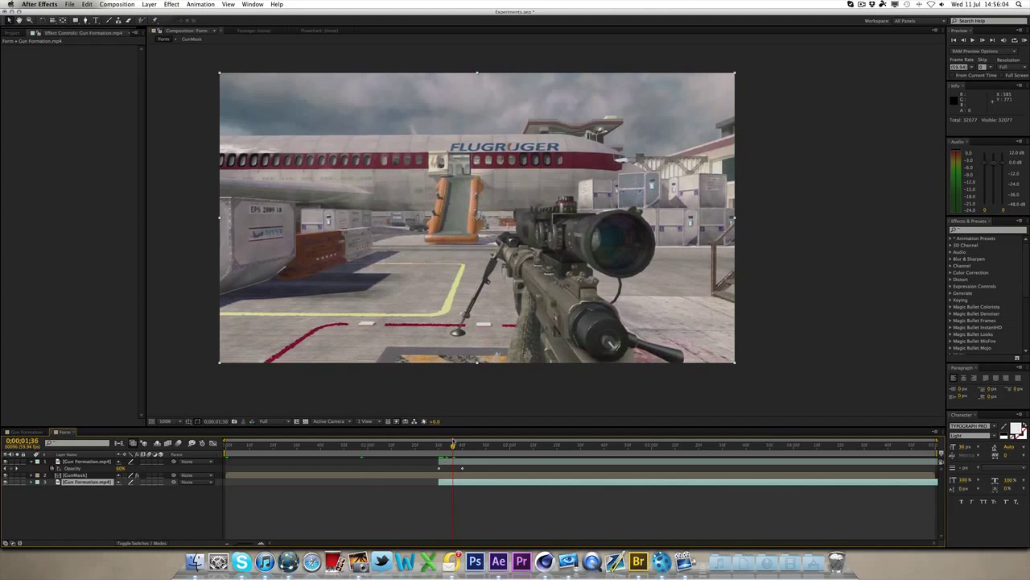
pyautogui.moveTo(453, 447)
pyautogui.mouseDown()
pyautogui.moveTo(439, 447)
pyautogui.moveTo(462, 446)
pyautogui.mouseUp()
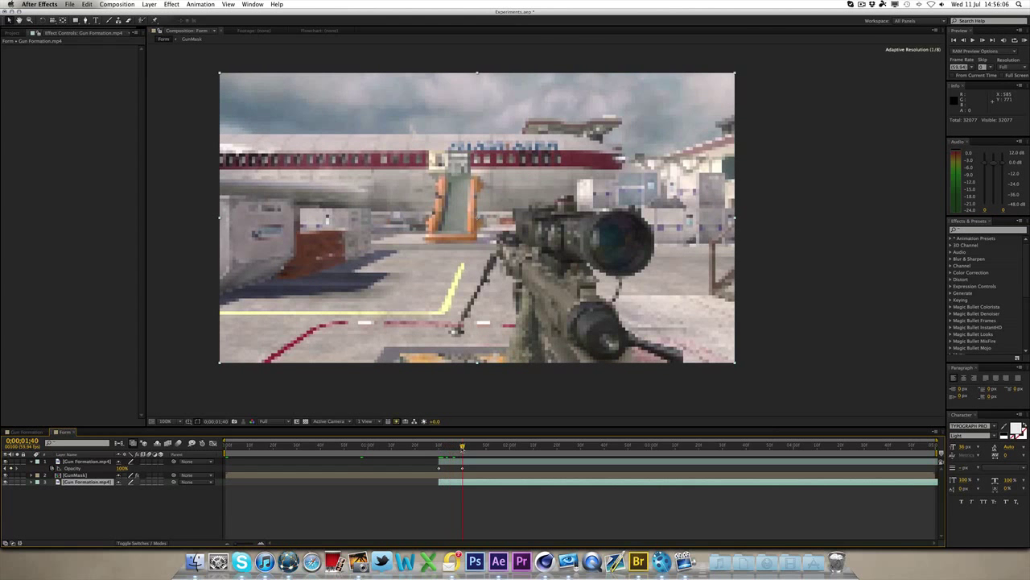
pyautogui.click(452, 463)
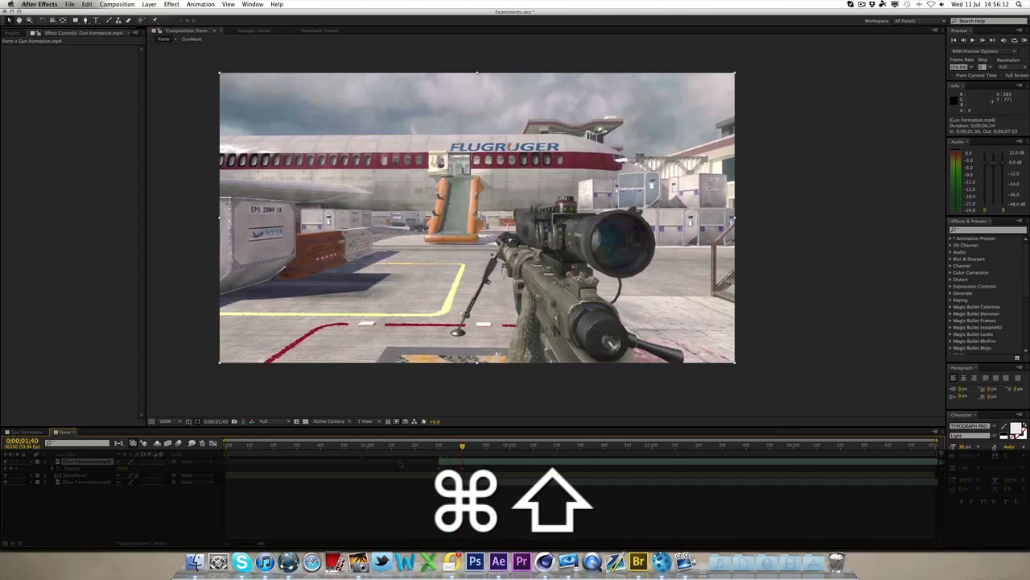
# - Split the footage layer at 0;00;01;40 and enable Time Remapping from its Time options
pyautogui.press('super+shift+d')
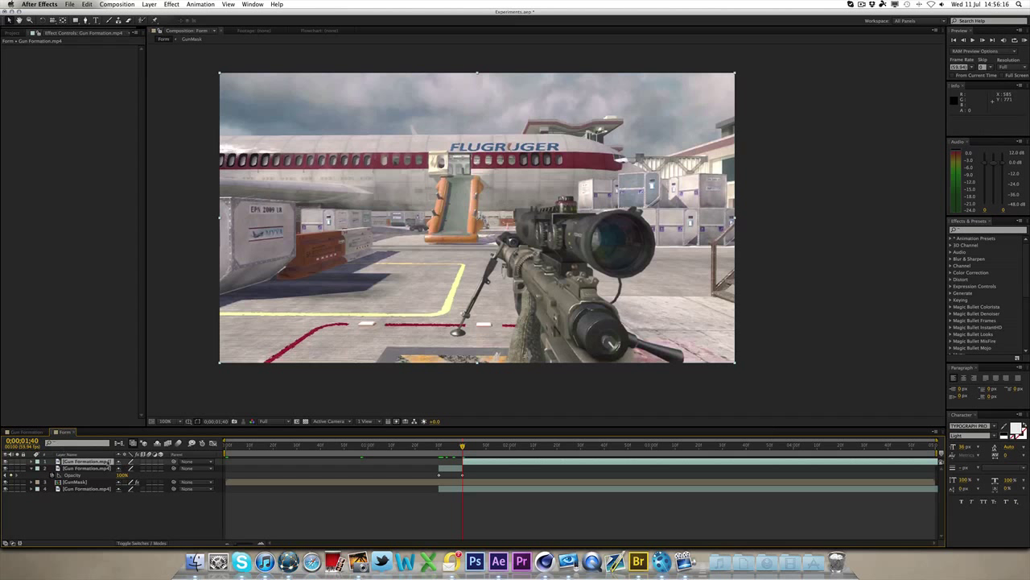
pyautogui.rightClick(104, 462)
pyautogui.moveTo(149, 316)
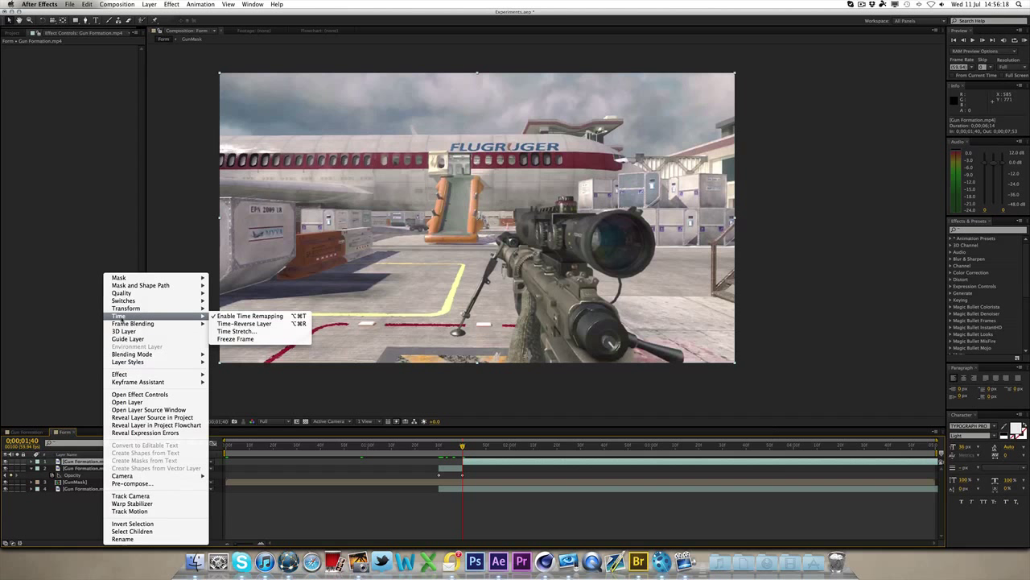
pyautogui.click(237, 324)
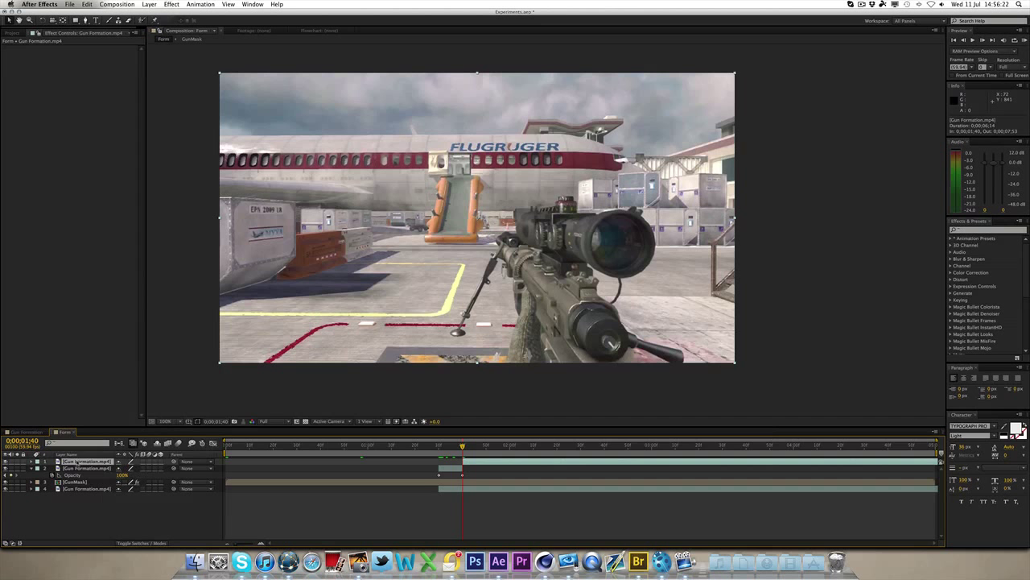
# - Show the layers' keyframed Opacity, hide Time Remap, and scrub back to review the background fade
pyautogui.press('u')
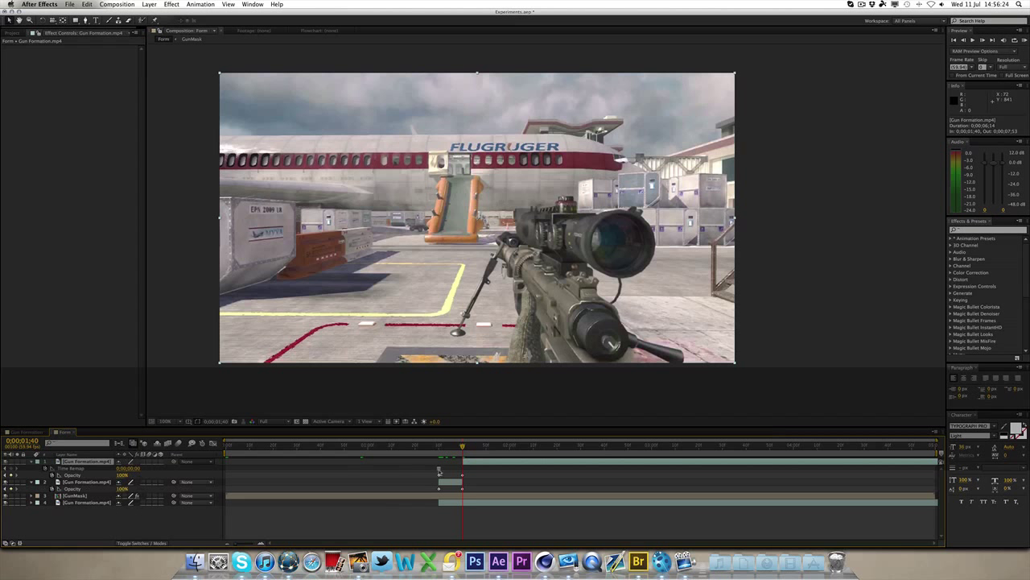
pyautogui.press('t')
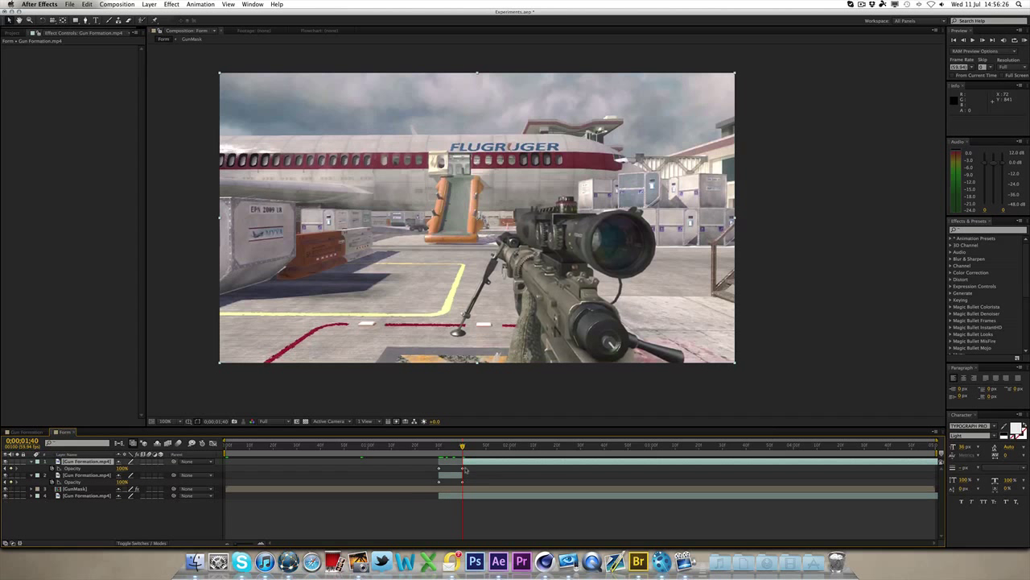
pyautogui.moveTo(438, 447); pyautogui.dragTo(507, 452)
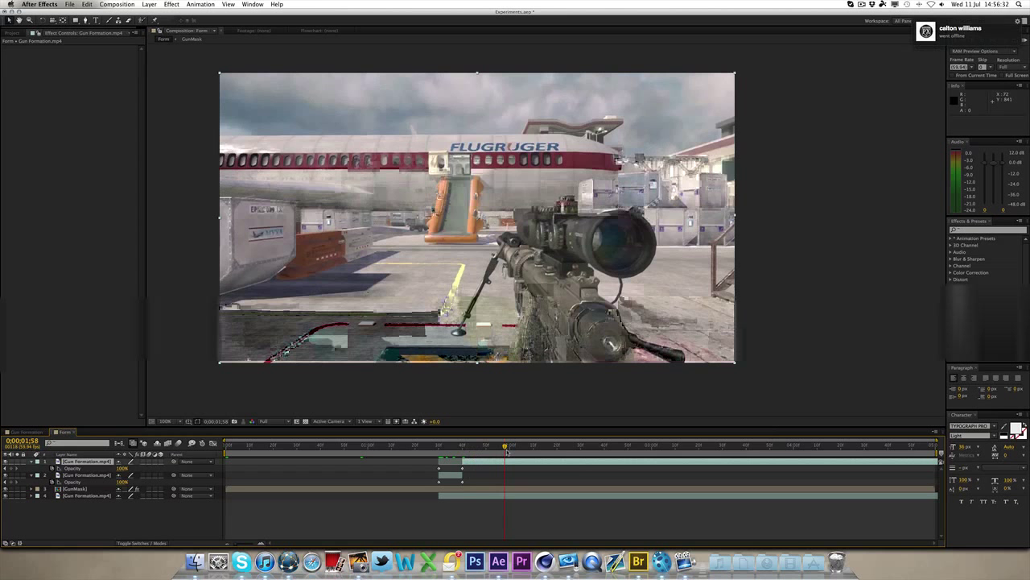
# - Drop preview resolution to Half, scrub back to the swirl, and start a RAM Preview
pyautogui.click(263, 421)
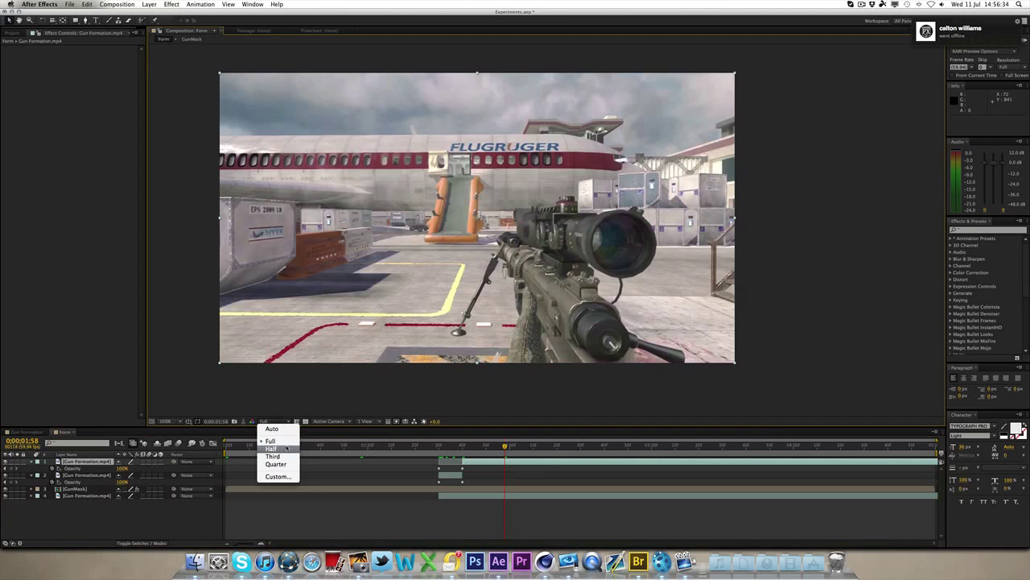
pyautogui.click(278, 447)
pyautogui.moveTo(411, 448); pyautogui.dragTo(504, 446)
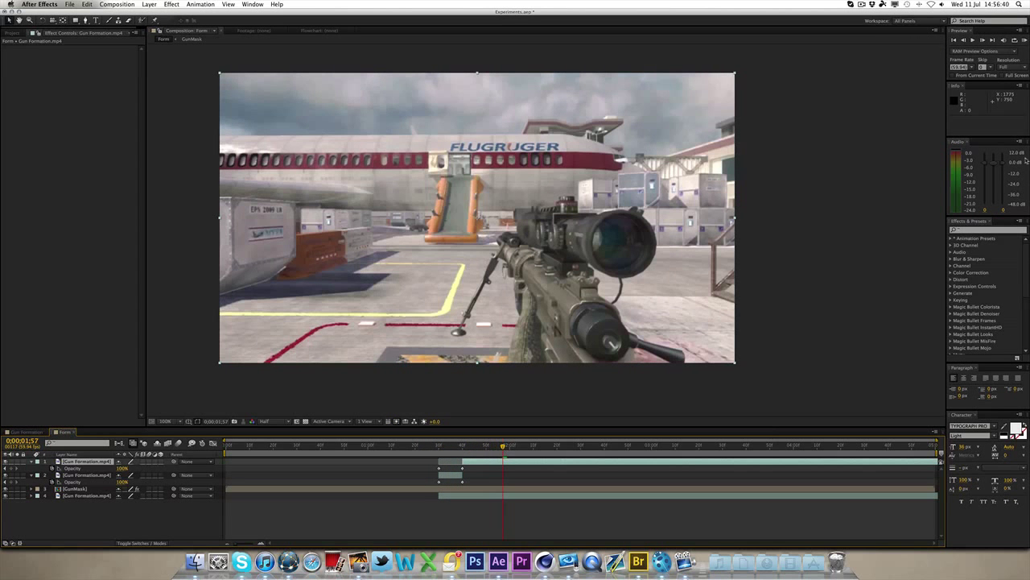
pyautogui.click(1022, 40)
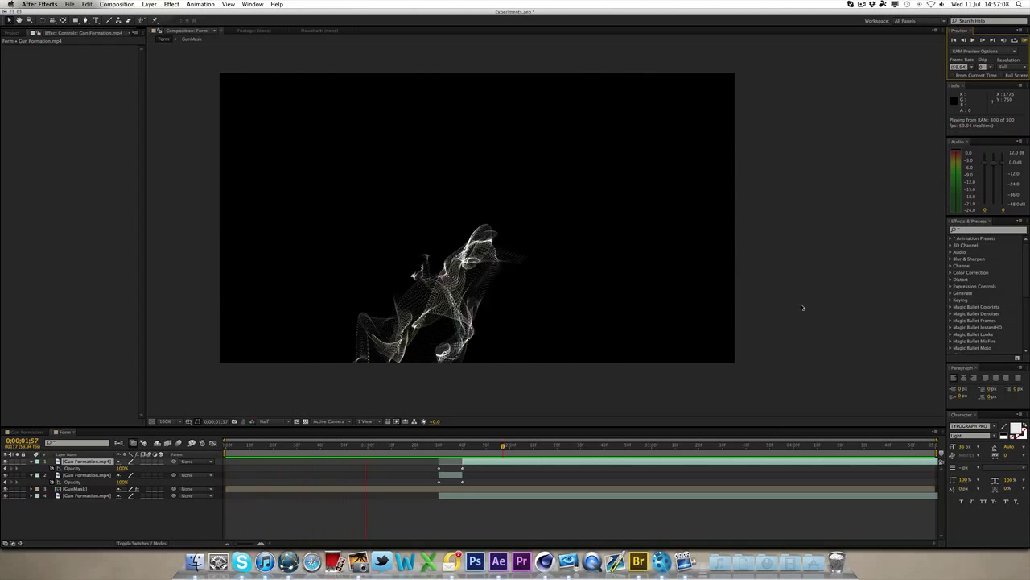
# - Stop the preview and move to an early frame of the particle swirl
pyautogui.click(294, 344)
pyautogui.press('space')
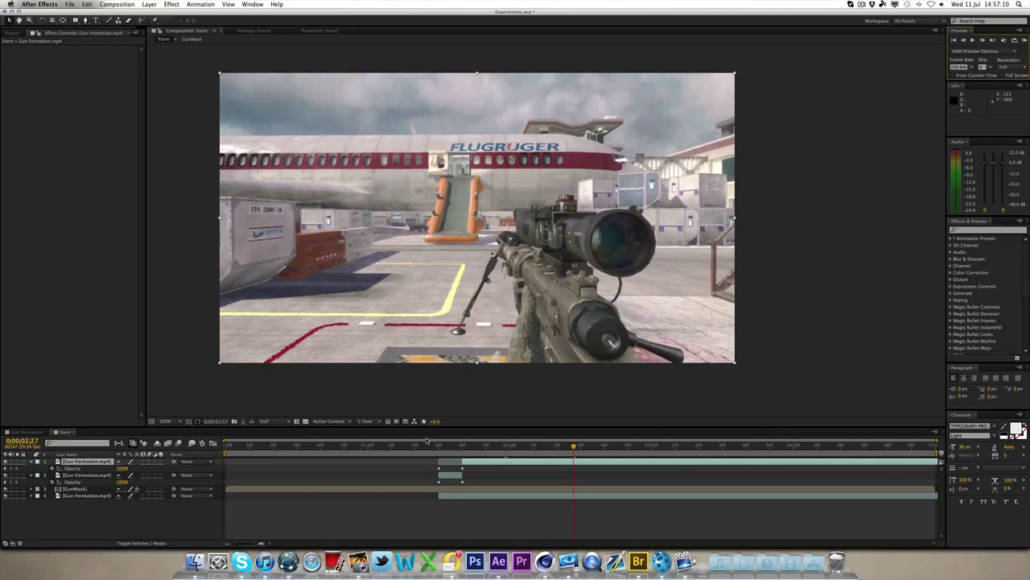
pyautogui.click(266, 447)
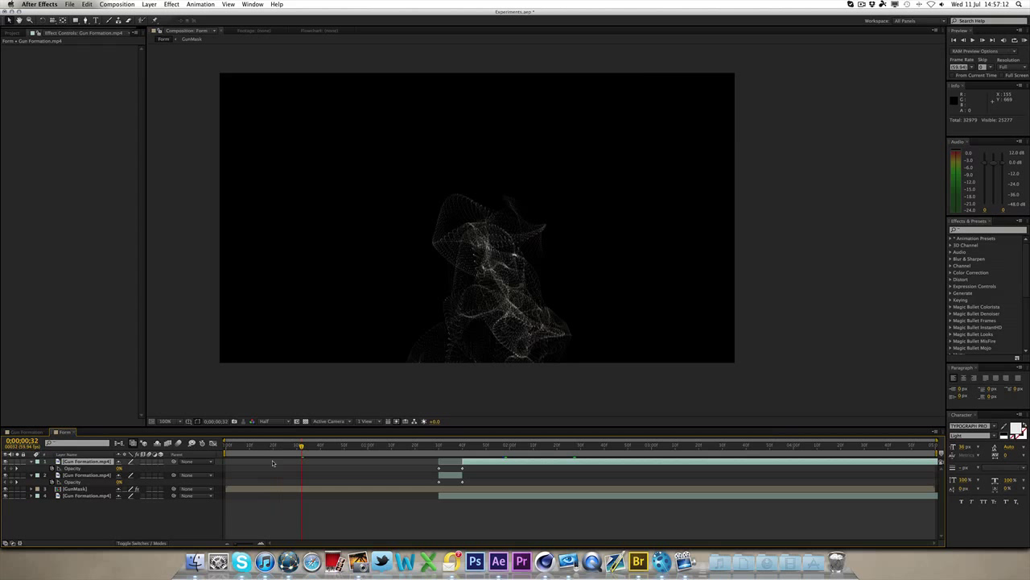
# - Select GunMask and show Form's Fractal Field parameters with World Transform collapsed
pyautogui.click(66, 490)
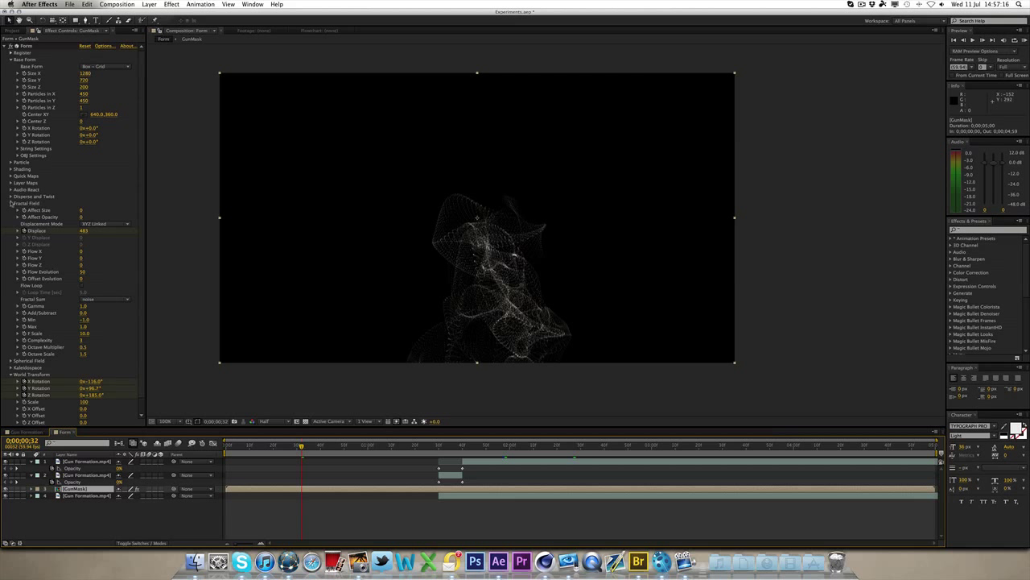
pyautogui.click(11, 204)
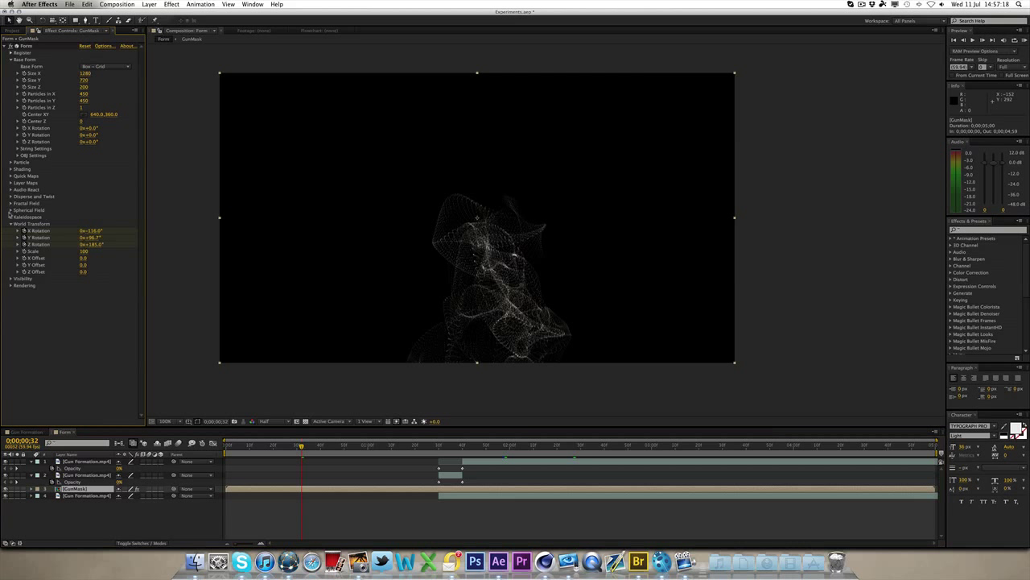
pyautogui.click(11, 225)
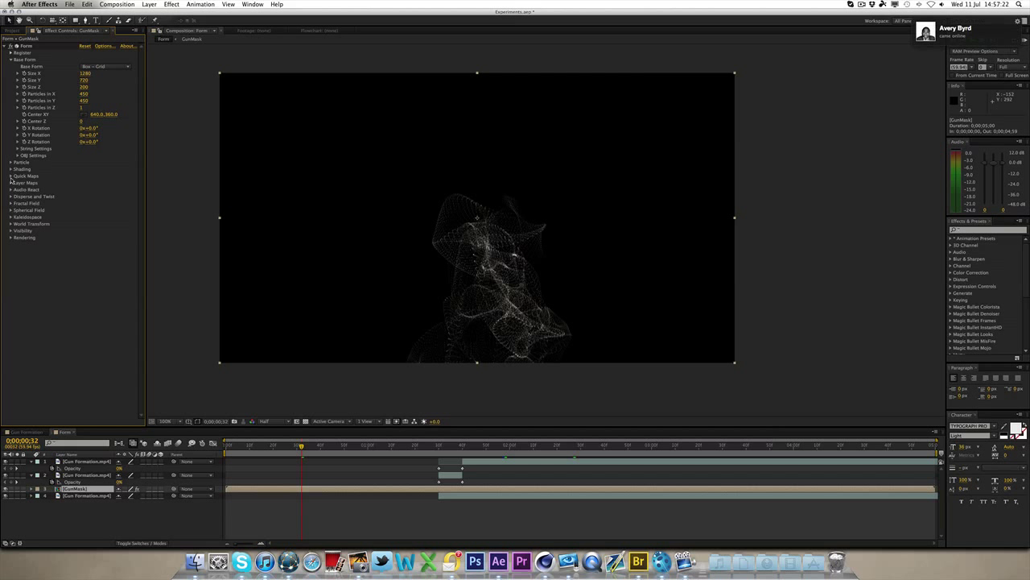
pyautogui.click(11, 203)
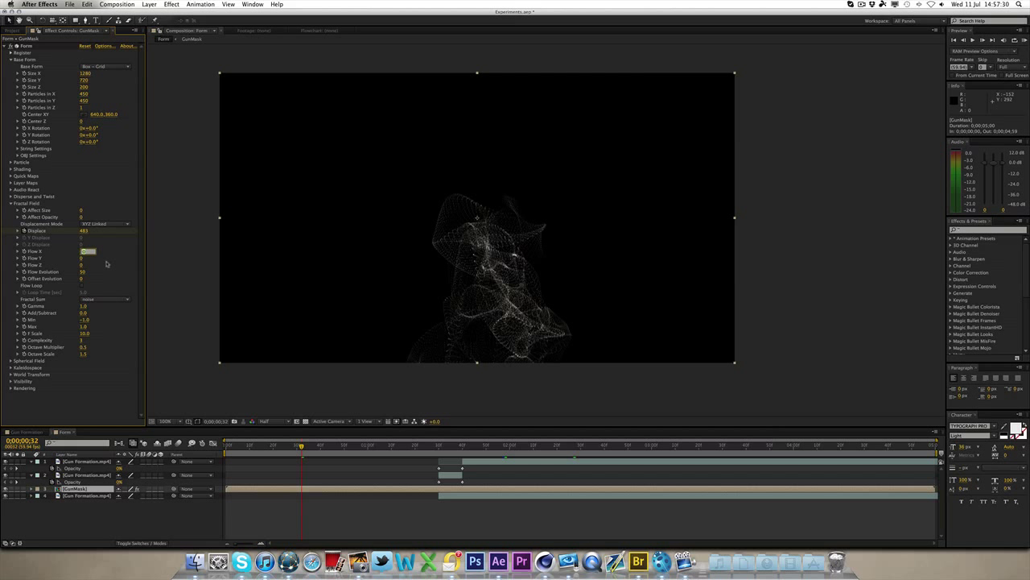
# - Set Fractal Field Flow X, Y and Z to 5 and Flow Evolution to 150, then play it back
pyautogui.write('5')
pyautogui.press('Tab')
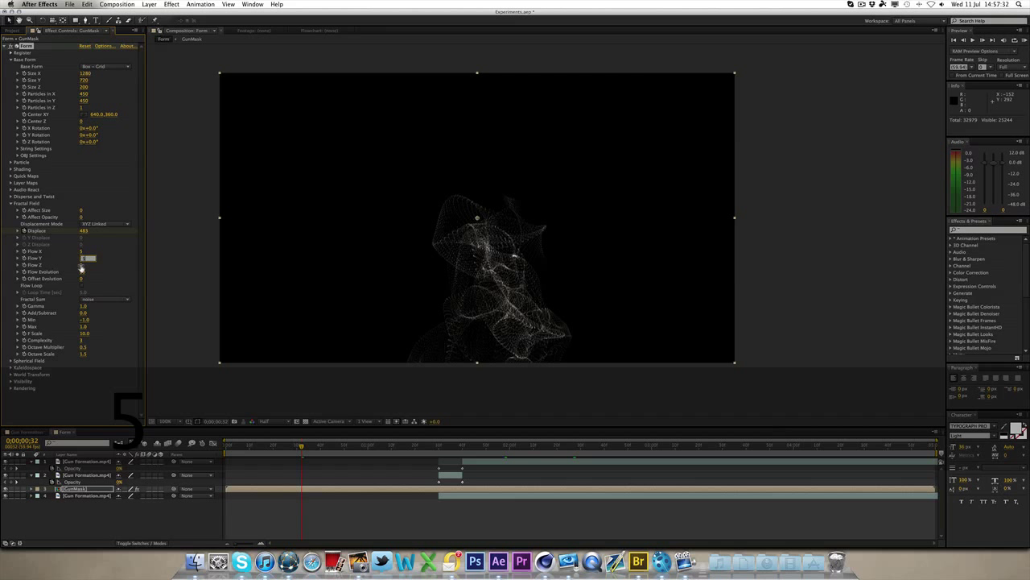
pyautogui.write('5')
pyautogui.click(114, 269)
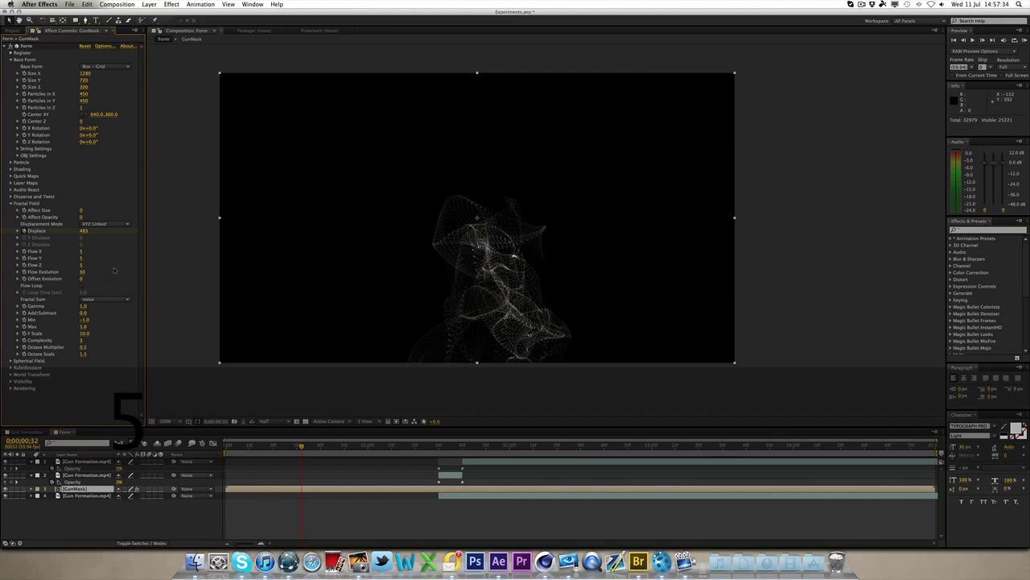
pyautogui.click(82, 273)
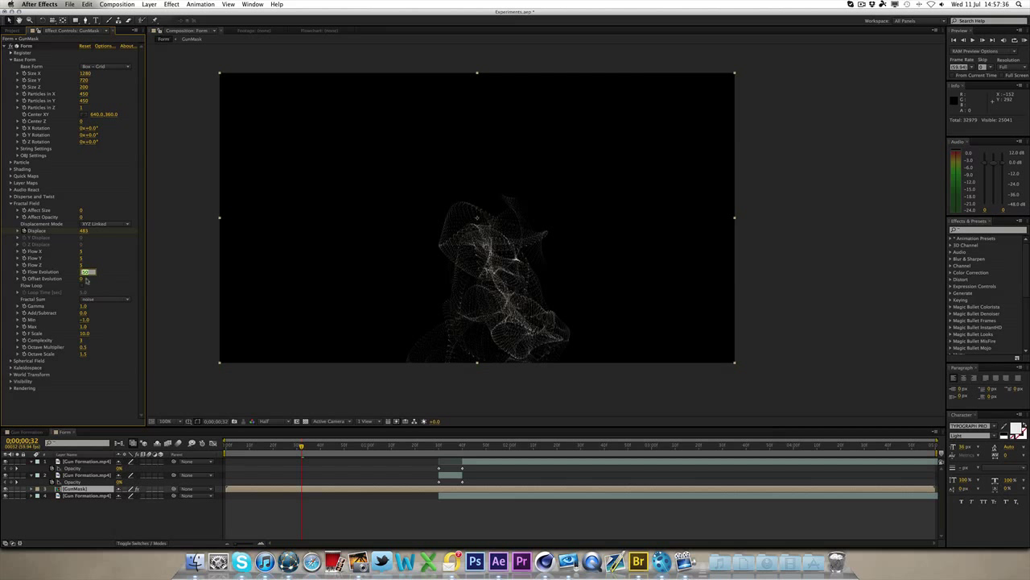
pyautogui.write('150')
pyautogui.press('Return')
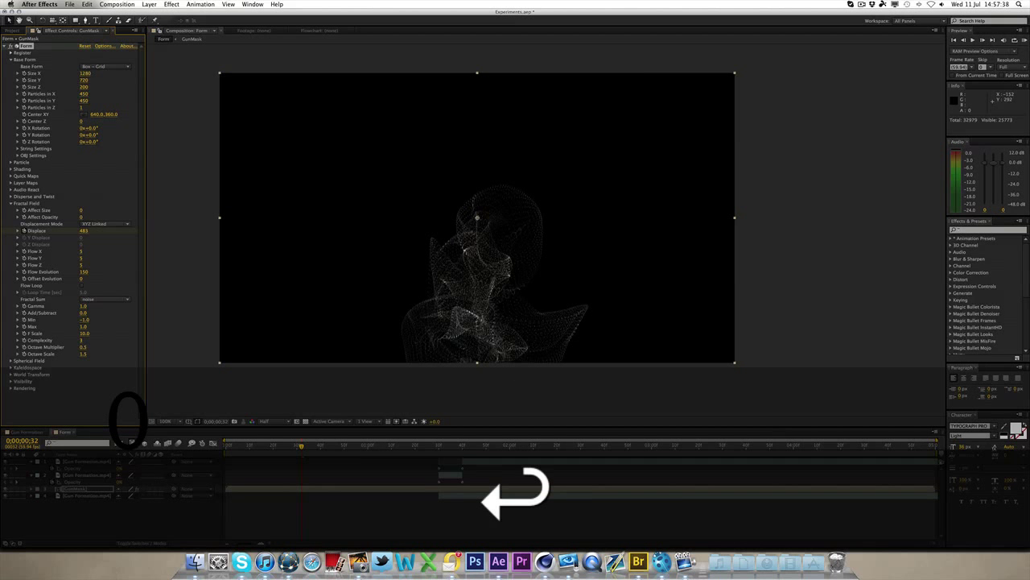
pyautogui.press('space')
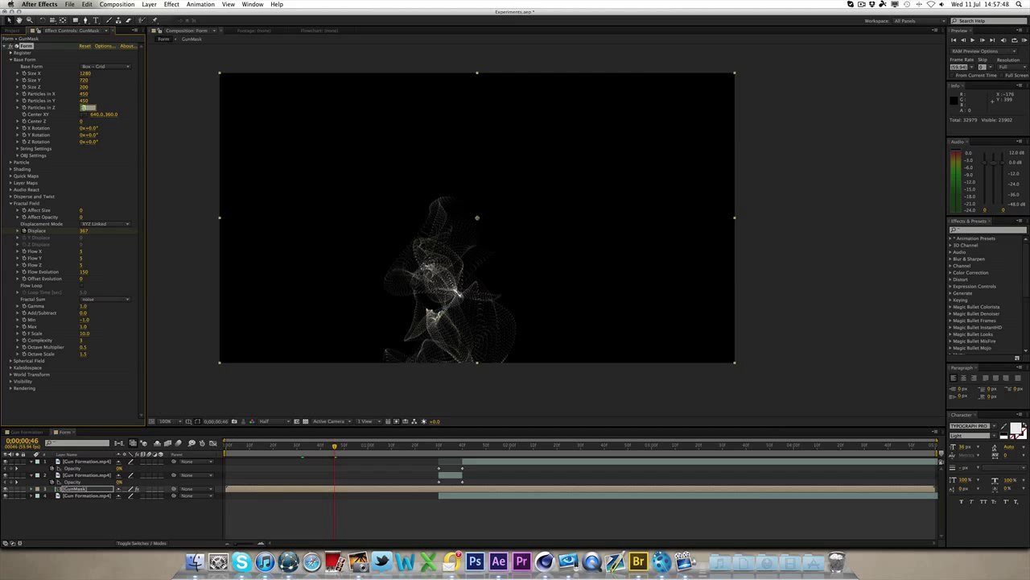
# - Set Form's Particles in Z to 2, go to 0;00;00;10, and restore Full preview resolution
pyautogui.write('2')
pyautogui.press('Return')
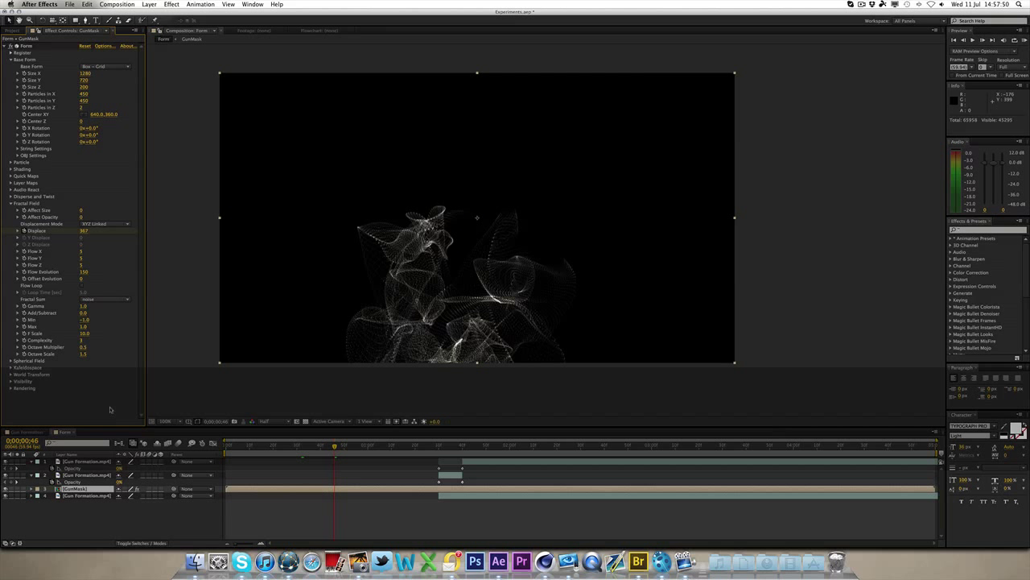
pyautogui.click(248, 447)
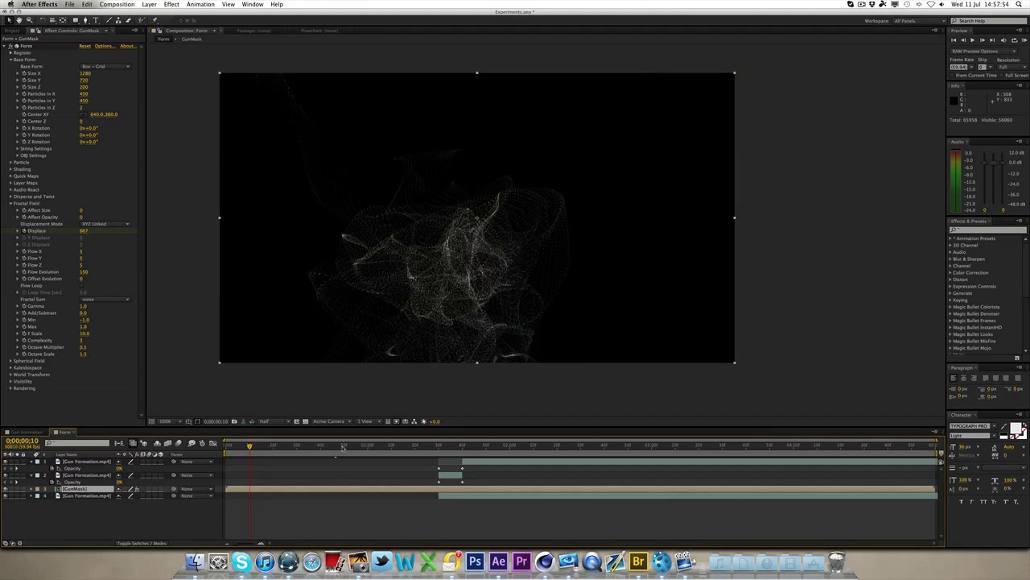
pyautogui.click(264, 423)
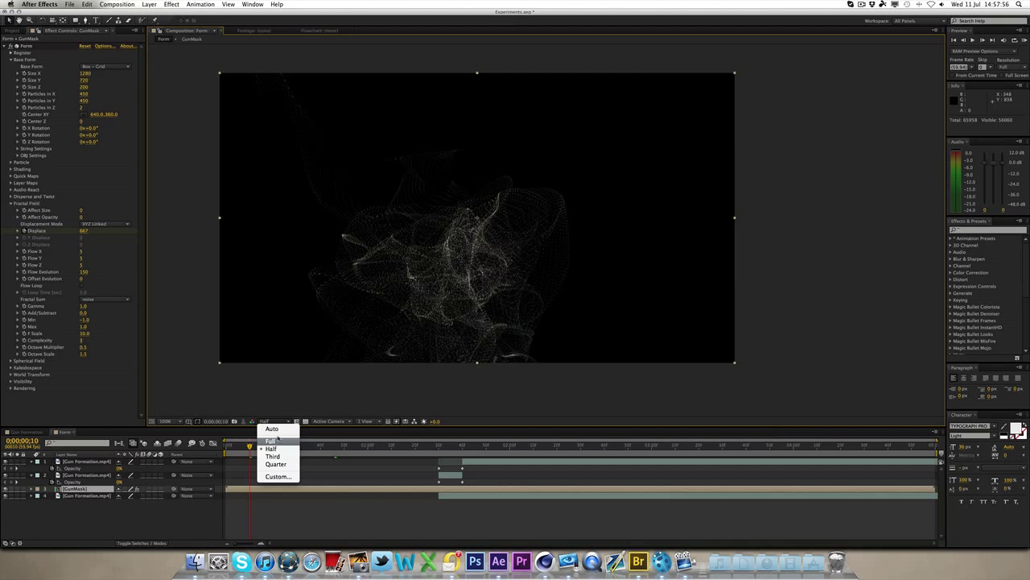
pyautogui.click(274, 428)
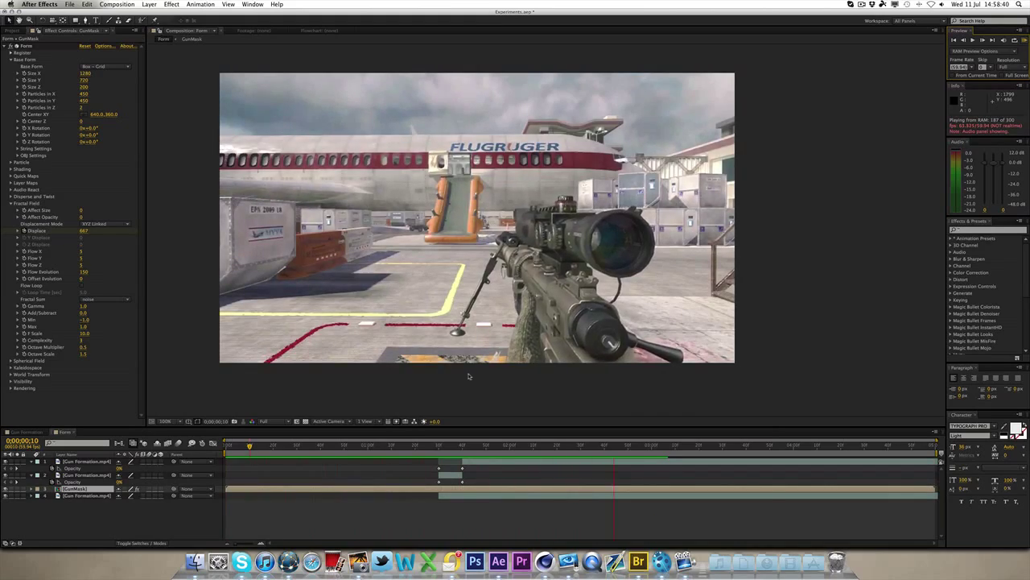
# - Stop playback, settle on 0;00;01;00 to inspect the particle sheets, and deselect GunMask
pyautogui.press('space')
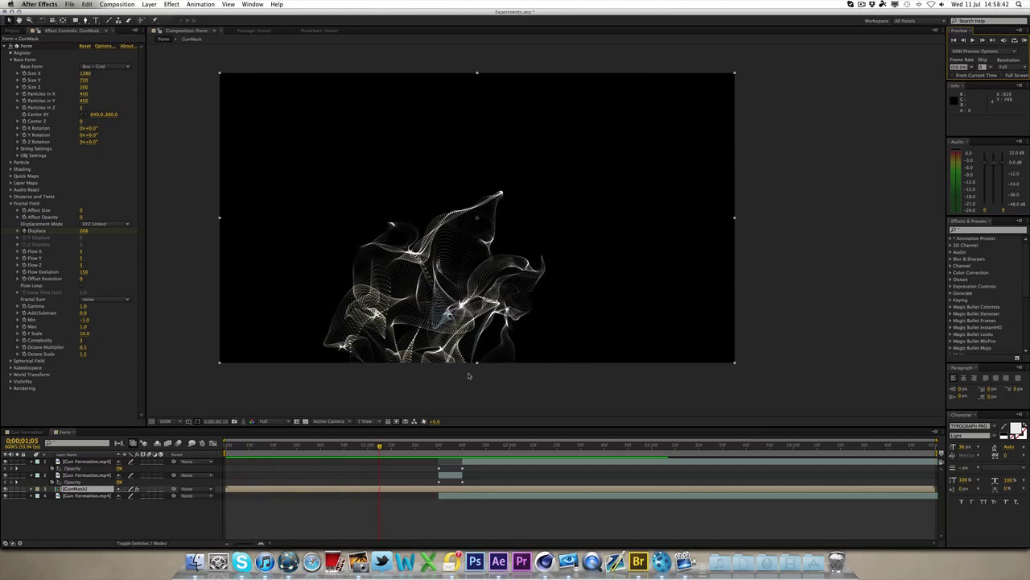
pyautogui.click(368, 446)
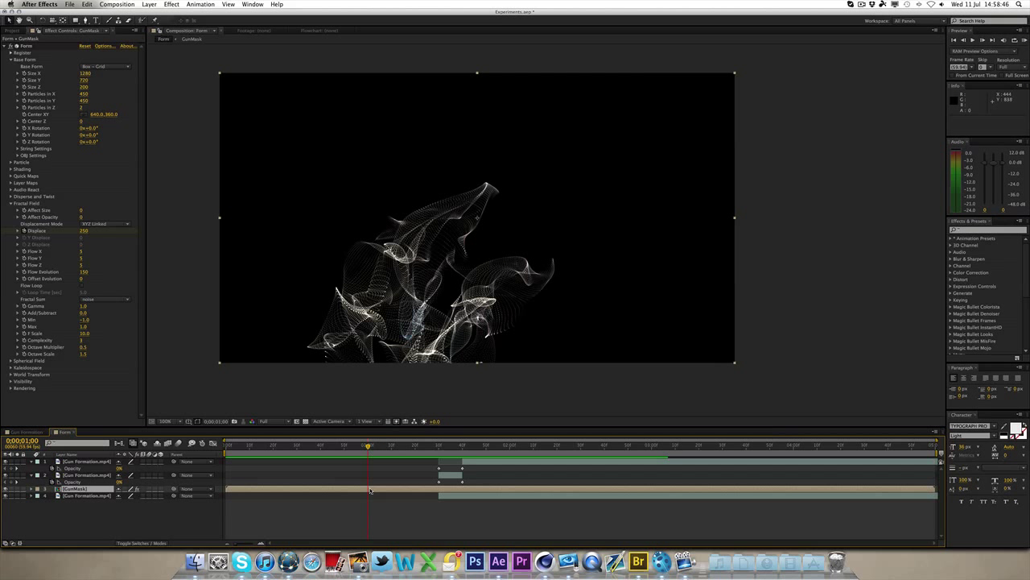
pyautogui.press('space')
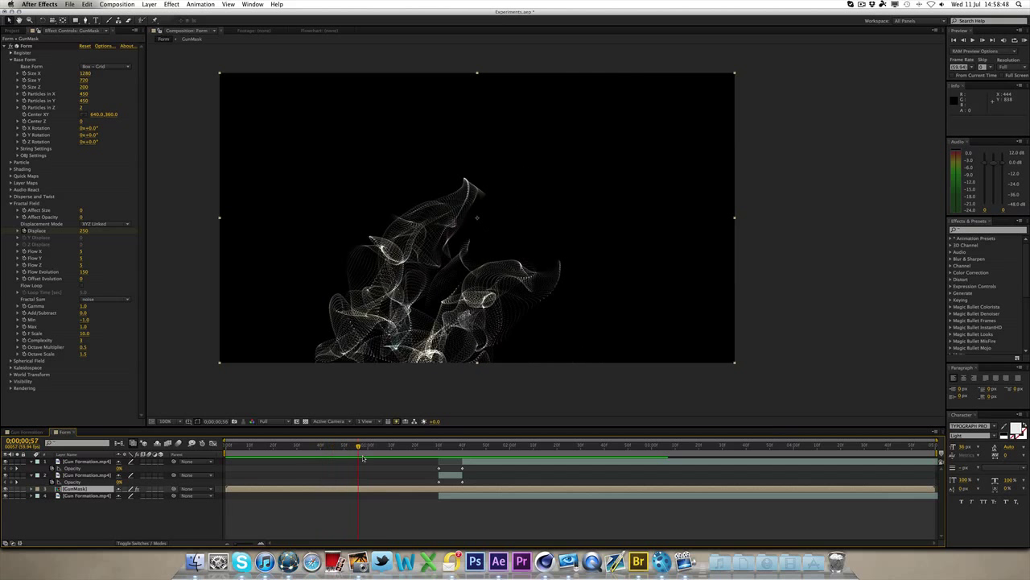
pyautogui.press('space')
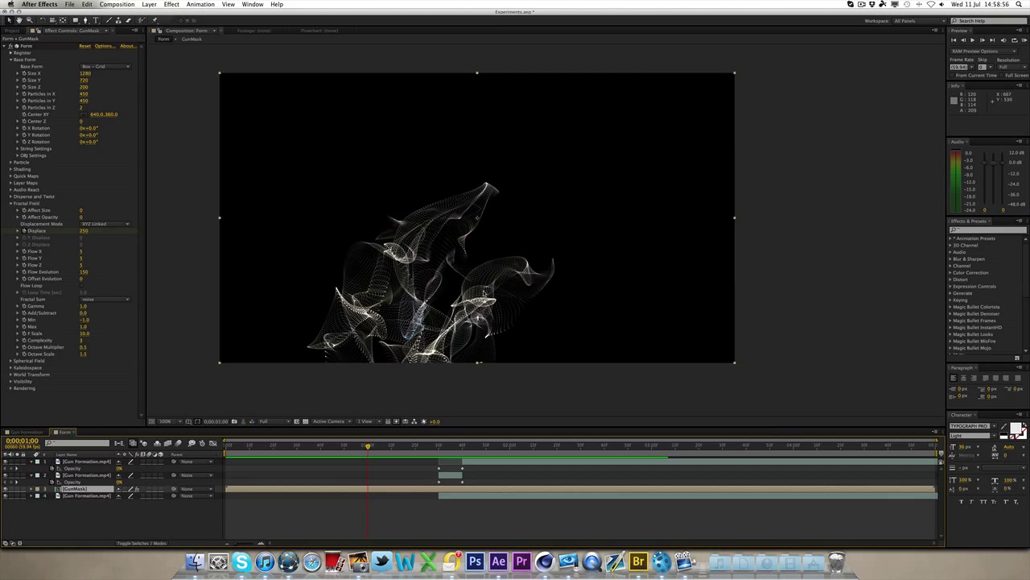
pyautogui.click(196, 198)
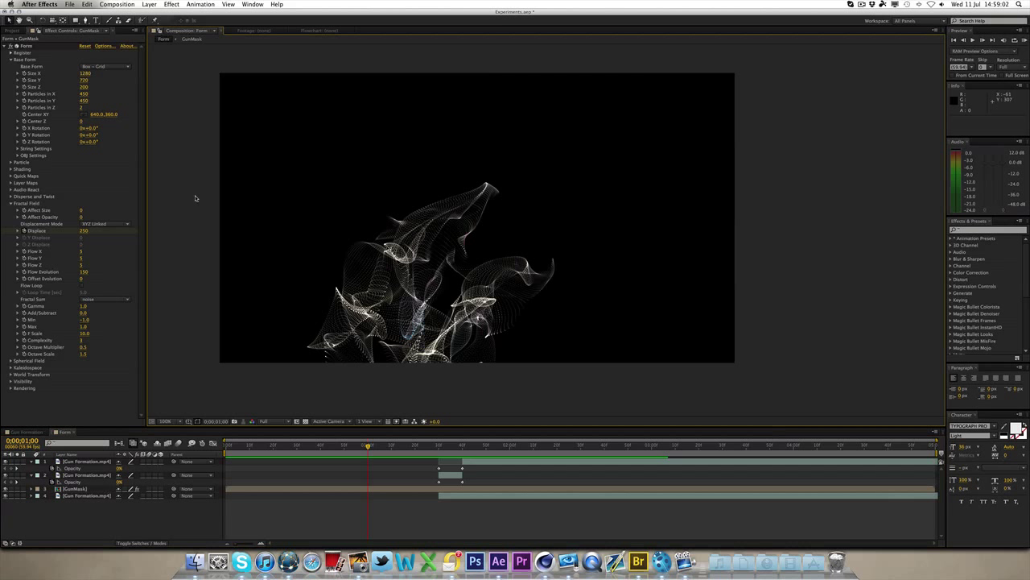